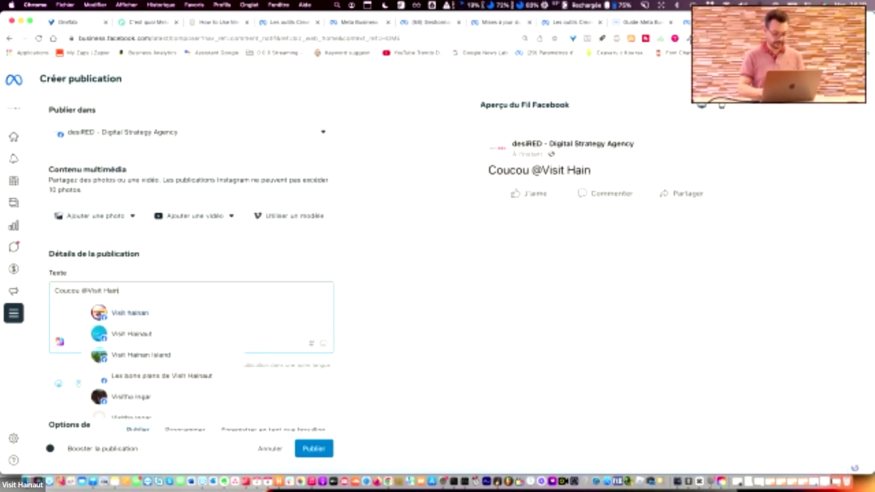
Step: Complete the Visit Hainaut mention in the post text so it links to that page
{"action": "type", "text": "au"}
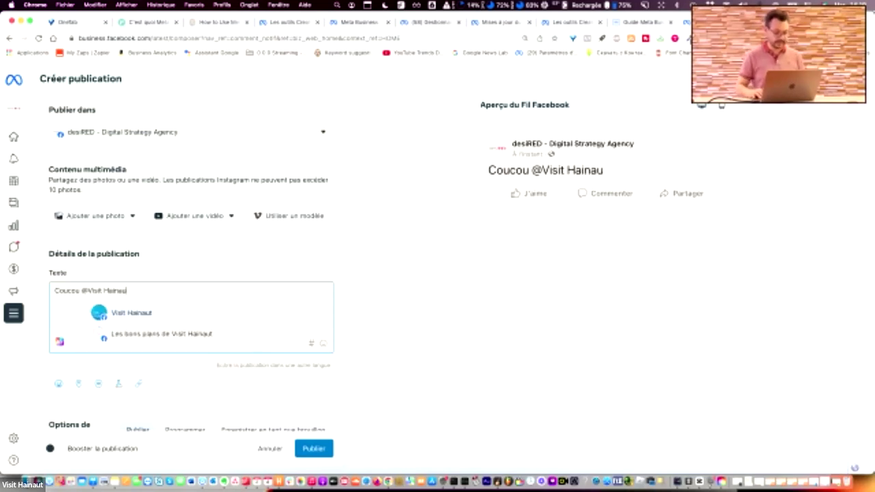
{"action": "key", "text": "Return"}
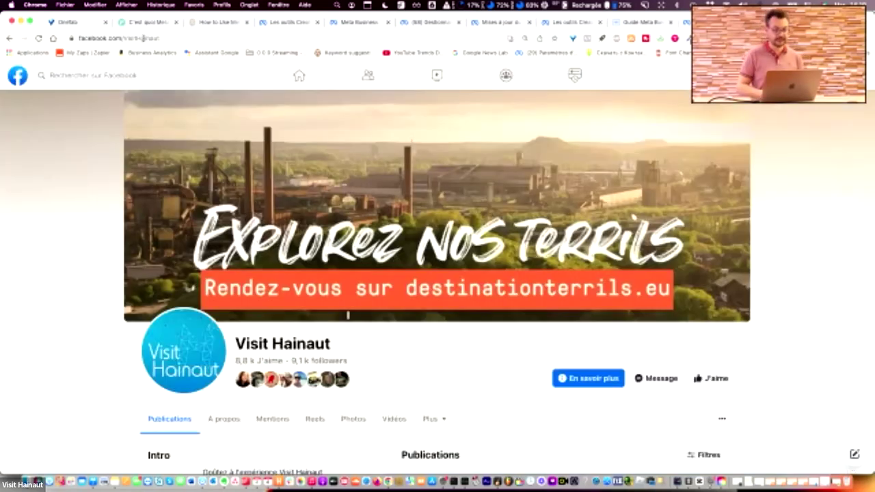
Step: Highlight the username VisitHainaut in the web address of the Visit Hainaut Facebook page
{"action": "left_click", "coordinate": [141, 38]}
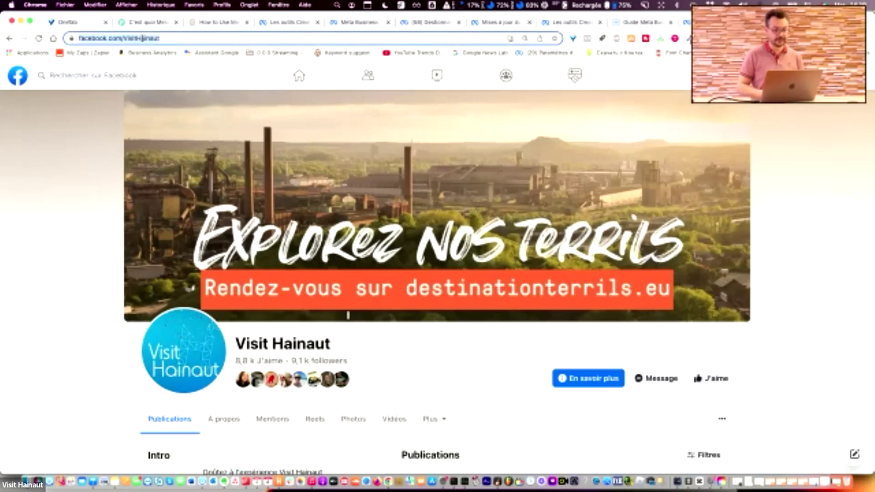
{"action": "left_click", "coordinate": [138, 38]}
{"action": "left_click_drag", "start_coordinate": [159, 39], "coordinate": [207, 39]}
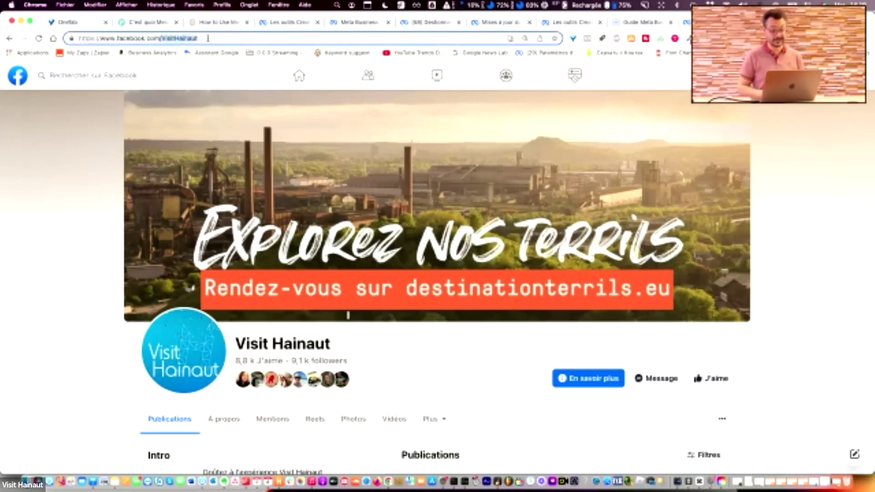
Step: Open the UMONS officielle page from the recent Facebook searches and look through its publications
{"action": "left_click", "coordinate": [93, 76]}
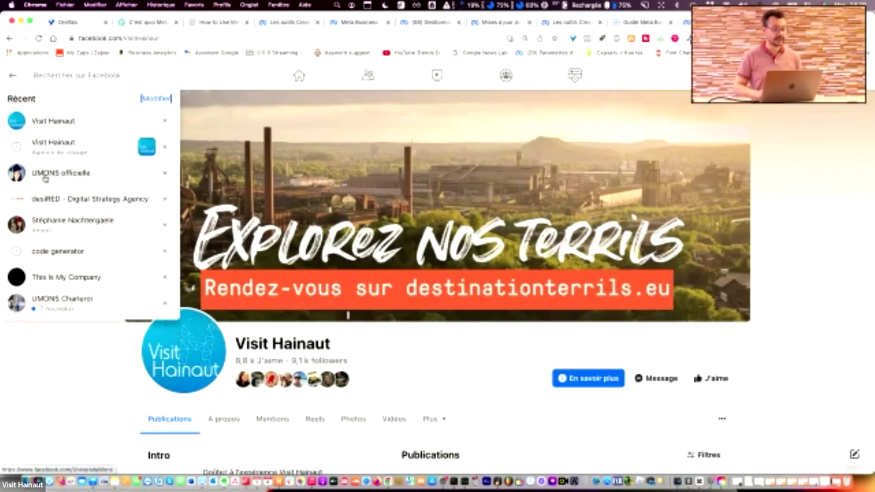
{"action": "key", "text": "Escape"}
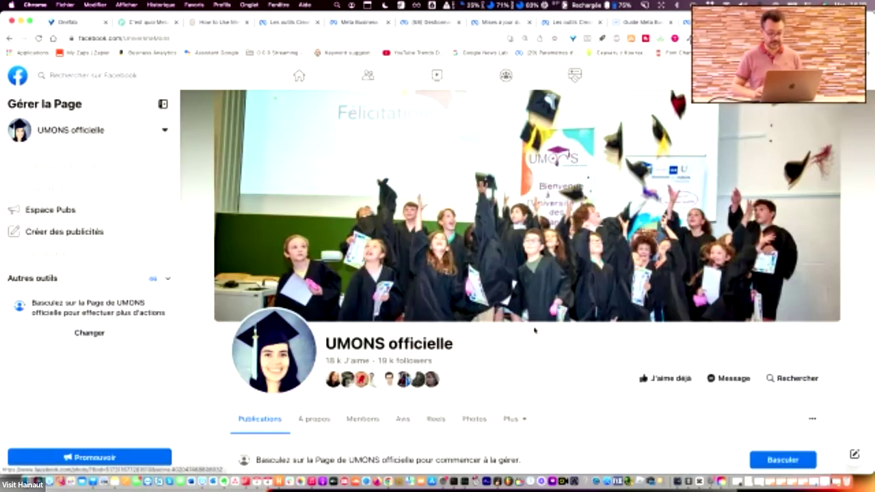
{"action": "scroll", "coordinate": [535, 331], "scroll_direction": "down", "scroll_amount": 3}
{"action": "scroll", "coordinate": [535, 330], "scroll_direction": "down", "scroll_amount": 3}
{"action": "left_click", "coordinate": [608, 239]}
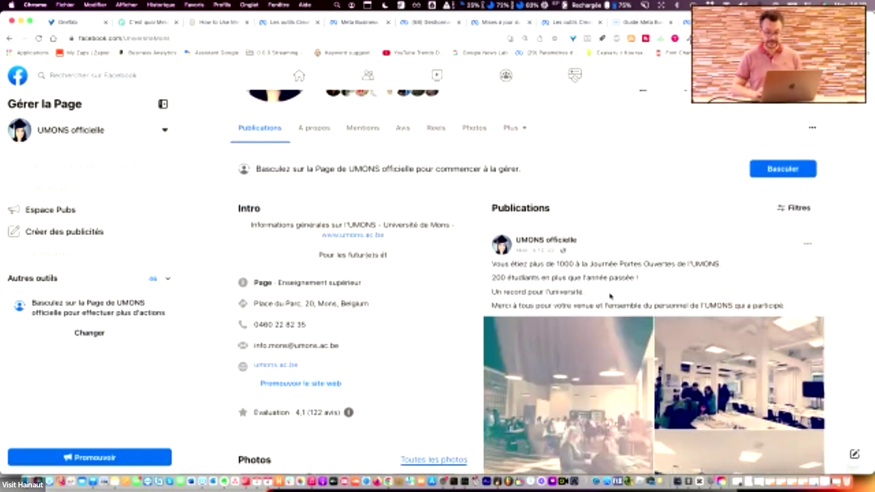
{"action": "scroll", "coordinate": [610, 296], "scroll_direction": "down", "scroll_amount": 10}
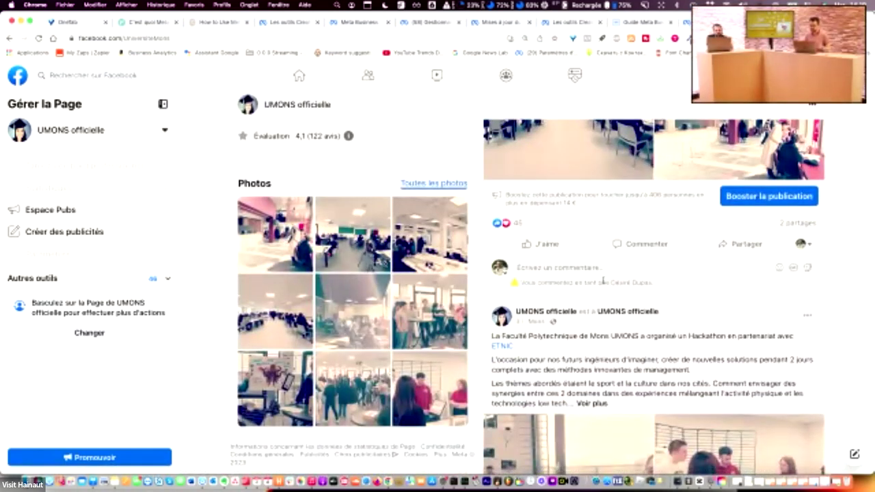
{"action": "scroll", "coordinate": [602, 281], "scroll_direction": "down", "scroll_amount": 10}
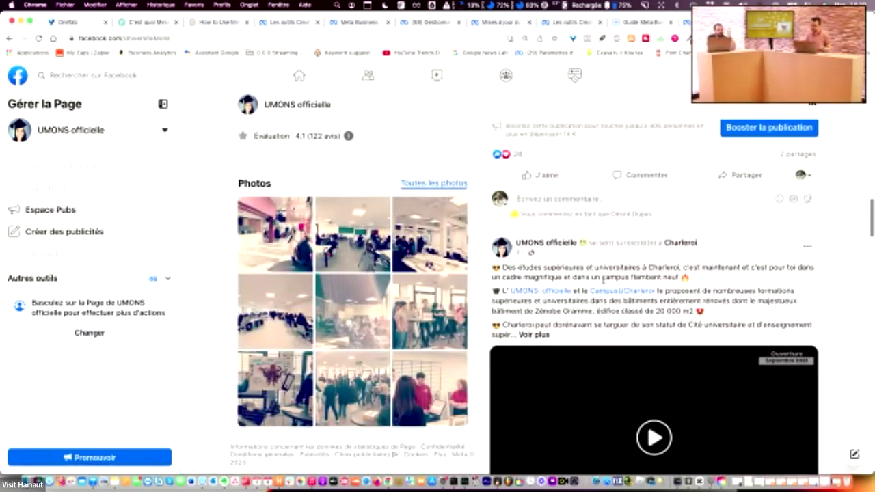
Step: Search Facebook for "visit charleroi" and open the Visit Charleroi page
{"action": "left_click", "coordinate": [121, 74]}
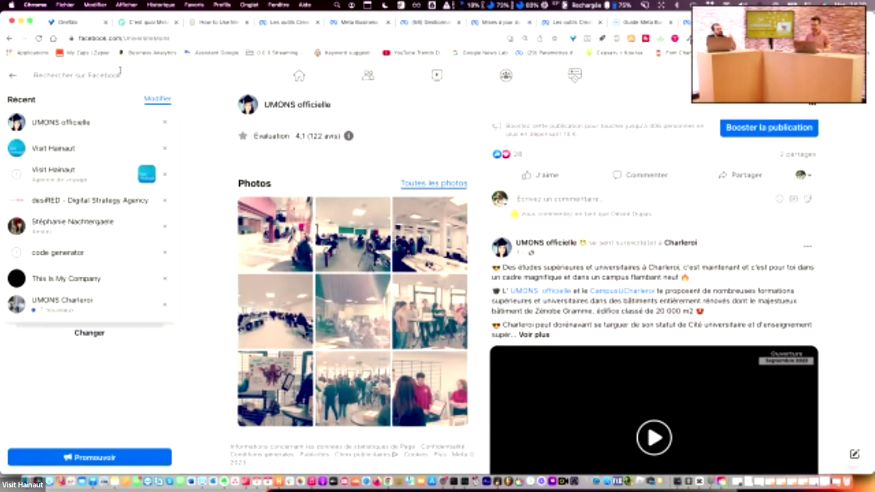
{"action": "type", "text": "visit char"}
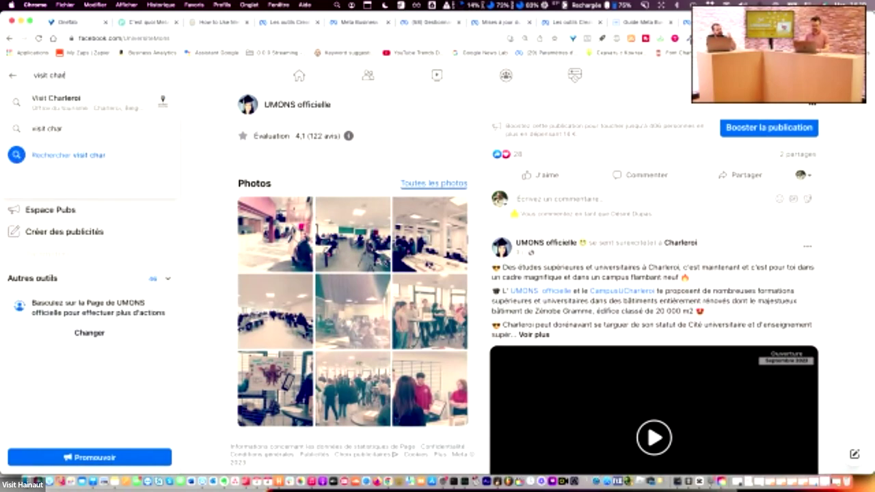
{"action": "type", "text": "leroi"}
{"action": "key", "text": "Return"}
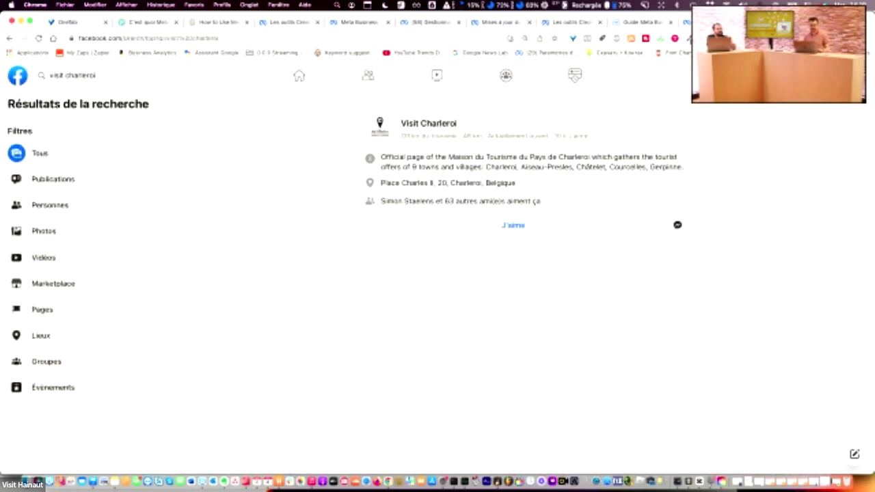
{"action": "left_click", "coordinate": [428, 124]}
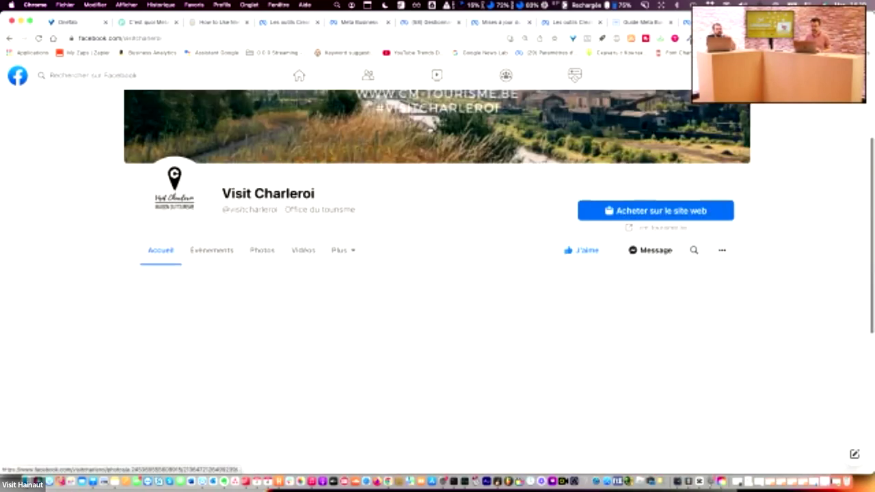
Step: Copy the username visitcharleroi from the page's address and use it to mention Visit Charleroi after Visit Hainaut in the post text
{"action": "left_click", "coordinate": [123, 38]}
{"action": "left_click_drag", "start_coordinate": [201, 37], "coordinate": [162, 37]}
{"action": "key", "text": "super+c"}
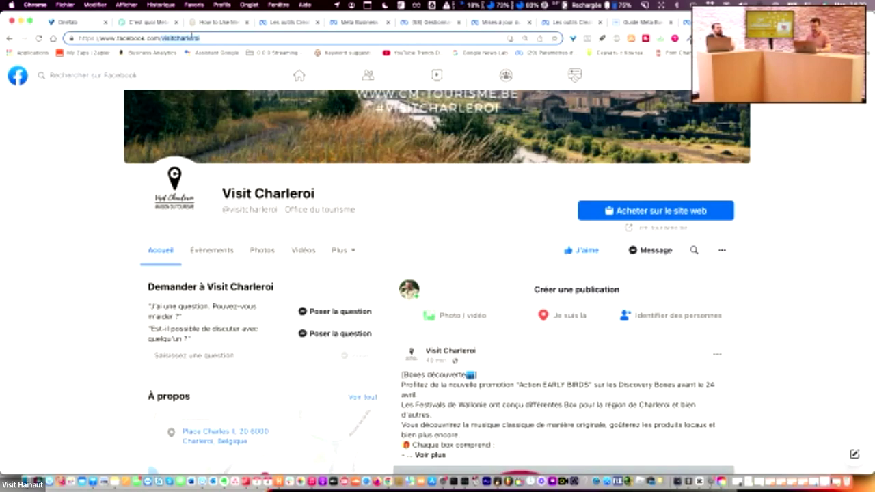
{"action": "key", "text": "super+w"}
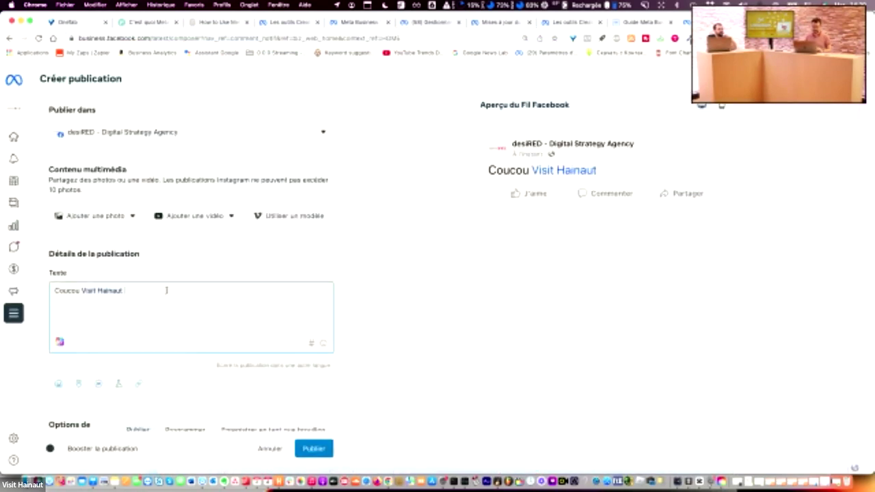
{"action": "type", "text": "@"}
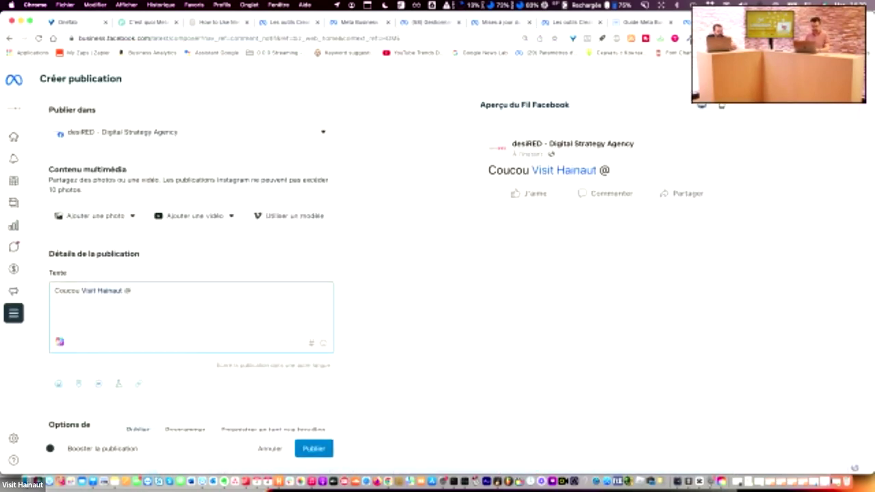
{"action": "key", "text": "super+v"}
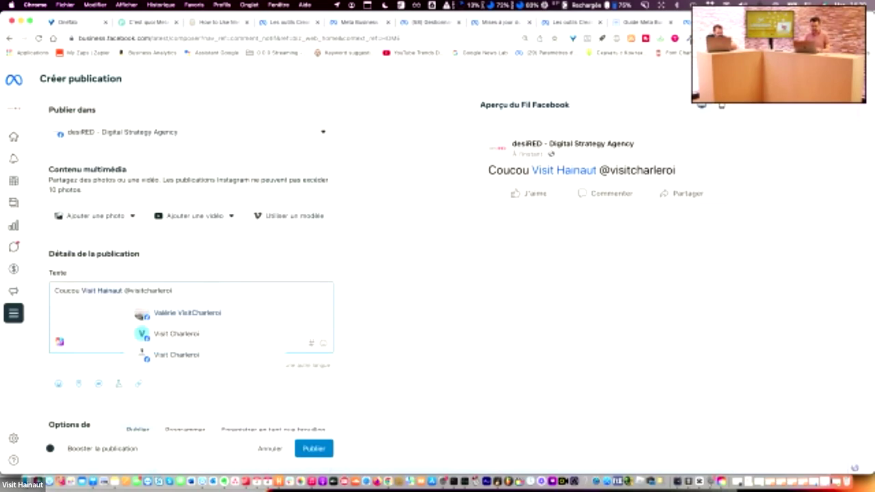
{"action": "left_click", "coordinate": [180, 334]}
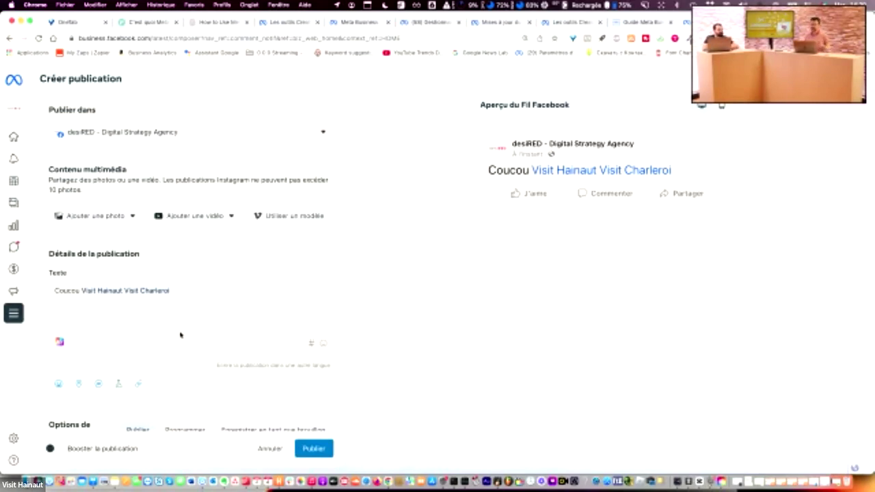
{"action": "left_click", "coordinate": [201, 291]}
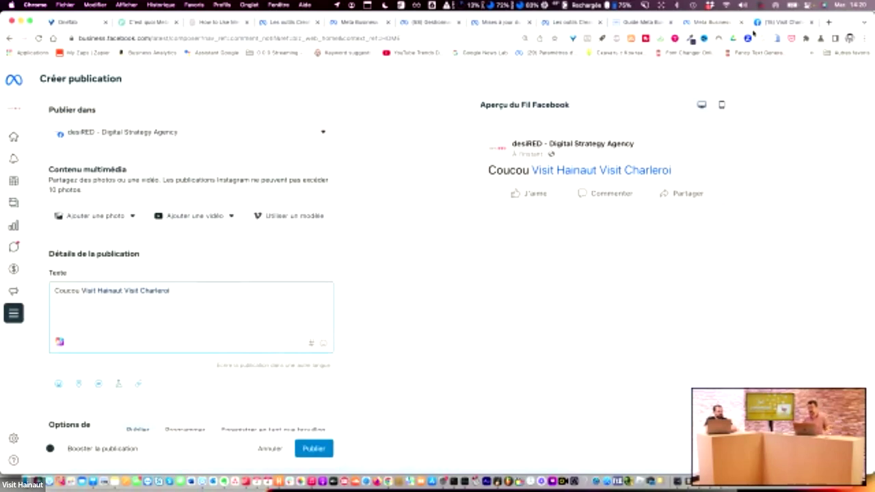
Step: Search Facebook for "warocquée", open the Faculté Warocqué page and copy its username from the web address
{"action": "left_click", "coordinate": [778, 23]}
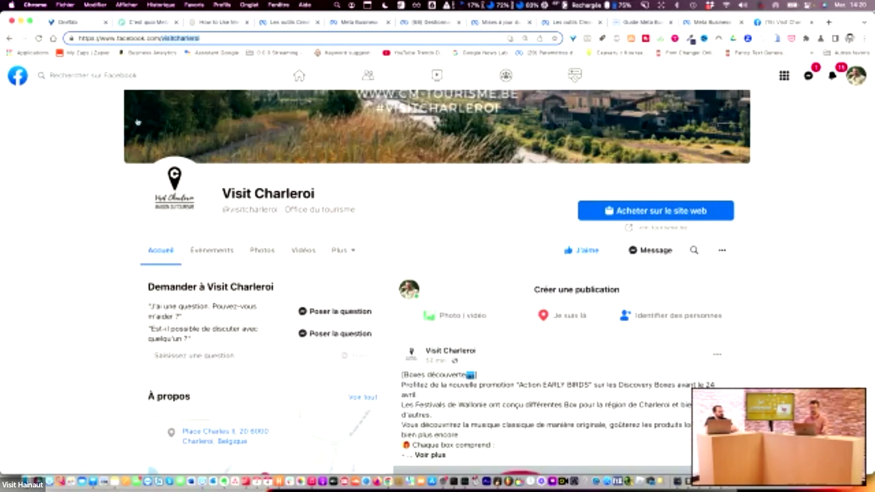
{"action": "left_click", "coordinate": [115, 73]}
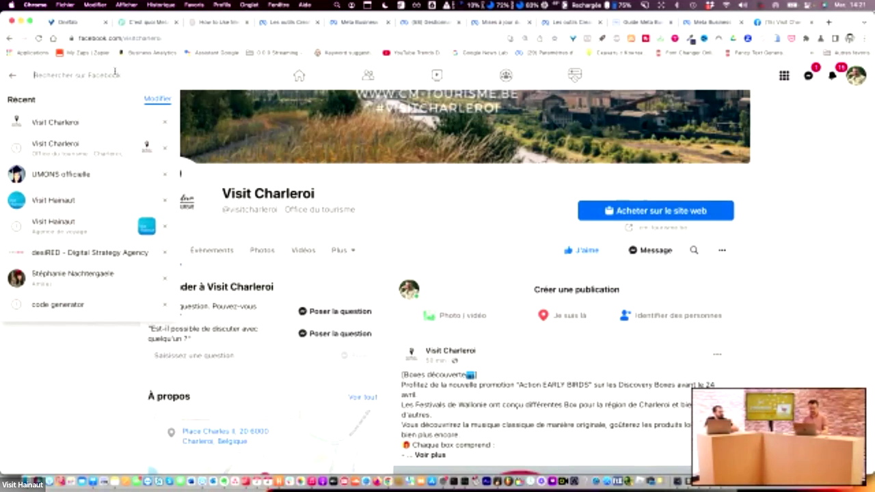
{"action": "type", "text": "warocqué"}
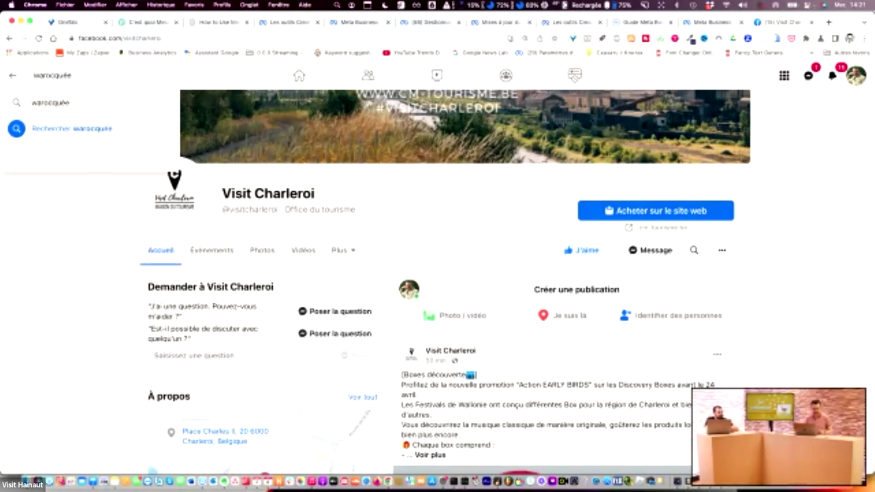
{"action": "type", "text": "e"}
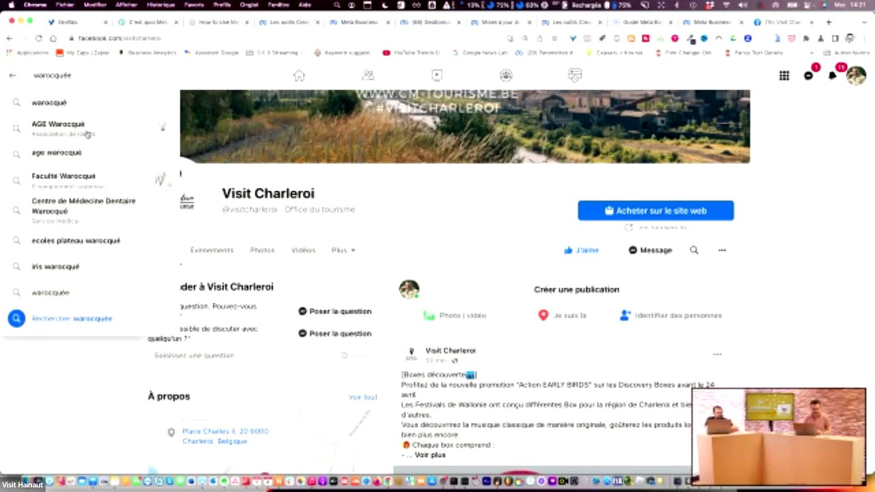
{"action": "left_click", "coordinate": [47, 184]}
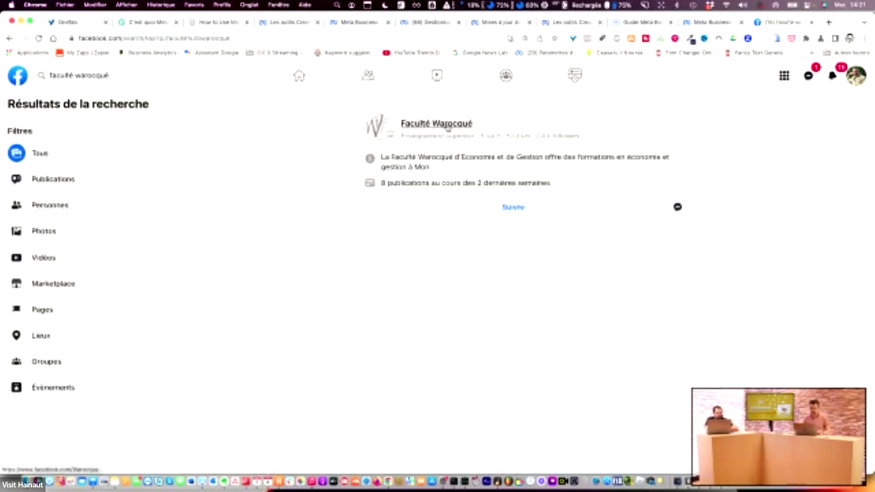
{"action": "mouse_move", "coordinate": [447, 127]}
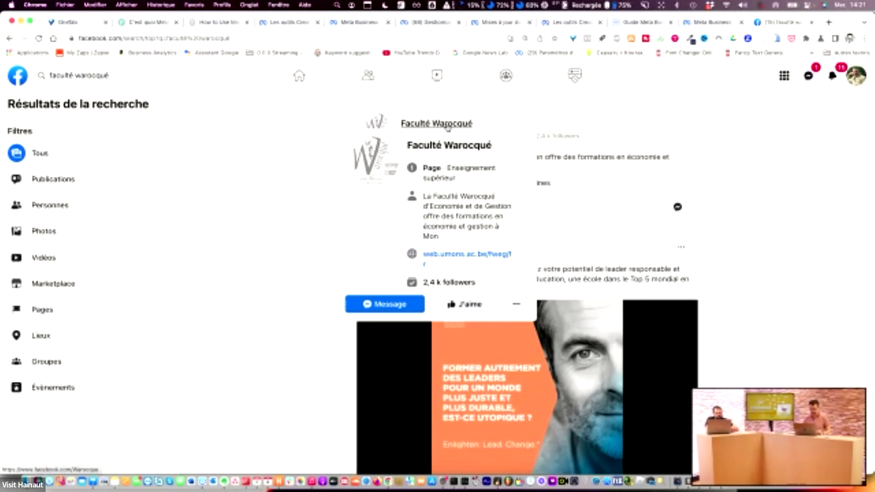
{"action": "left_click", "coordinate": [447, 127]}
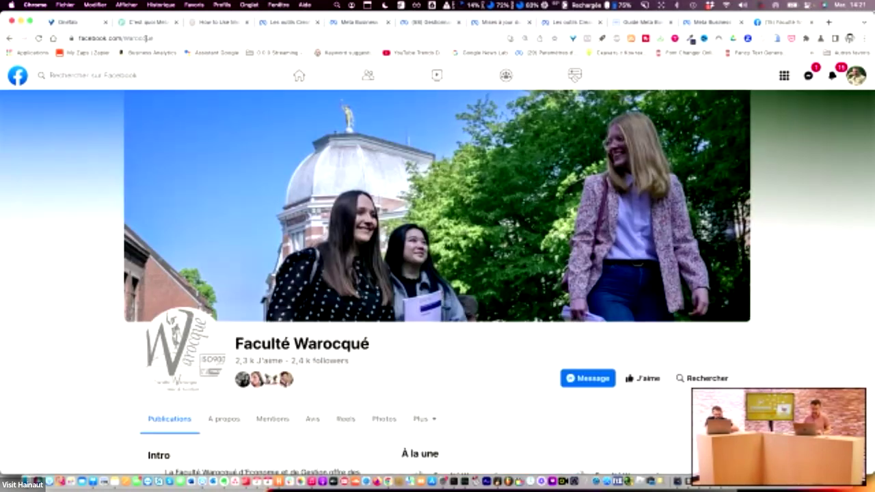
{"action": "left_click", "coordinate": [145, 39]}
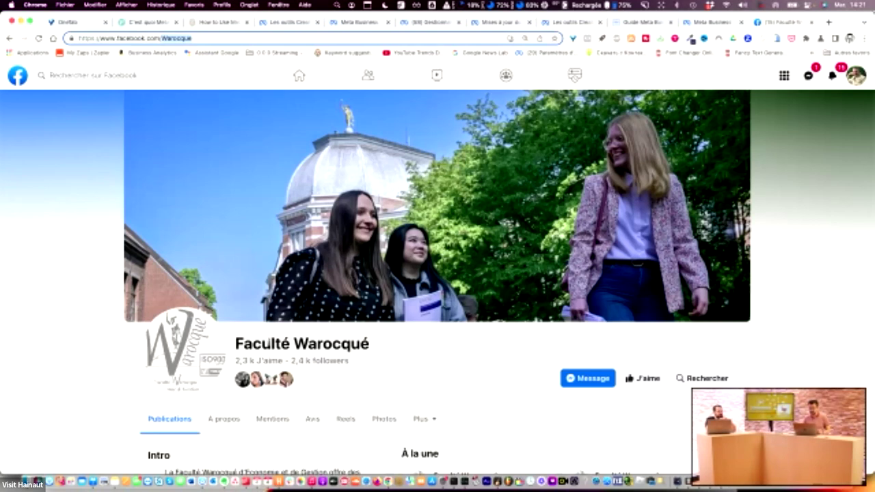
{"action": "left_click", "coordinate": [715, 22]}
{"action": "type", "text": "@faculté"}
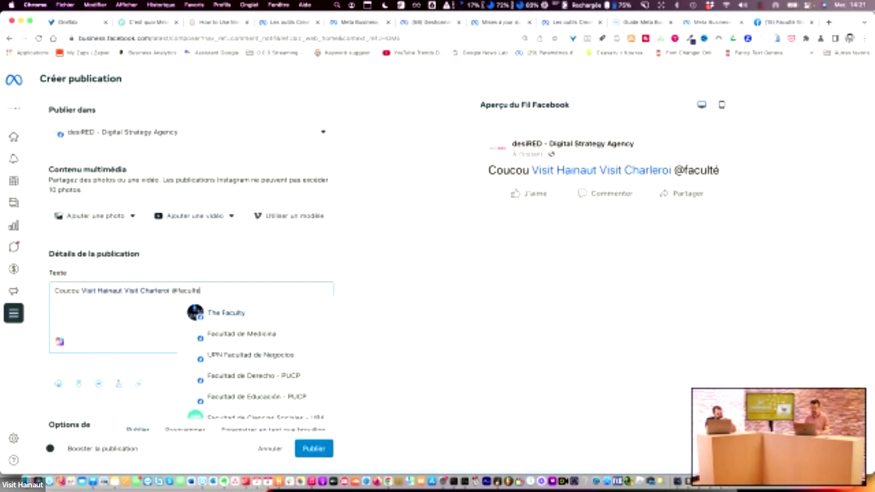
{"action": "type", "text": " wari"}
{"action": "key", "text": "BackSpace"}
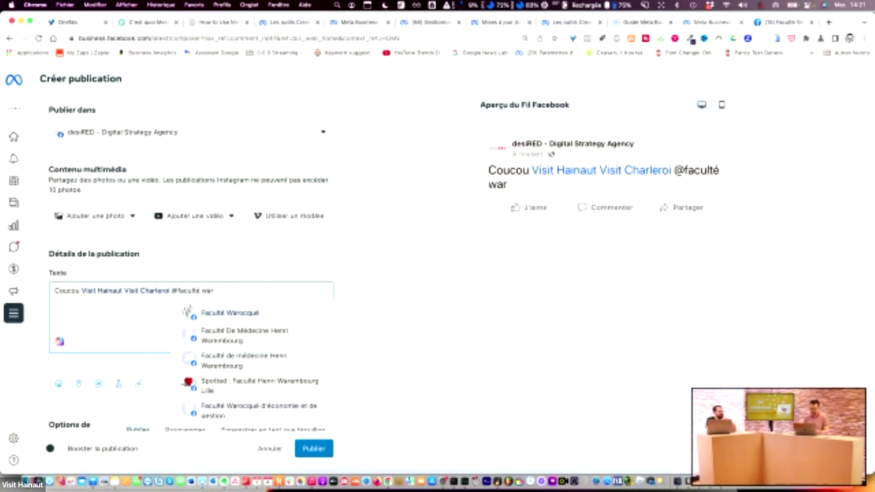
{"action": "key", "text": "Escape"}
{"action": "key", "text": "alt+shift+Left"}
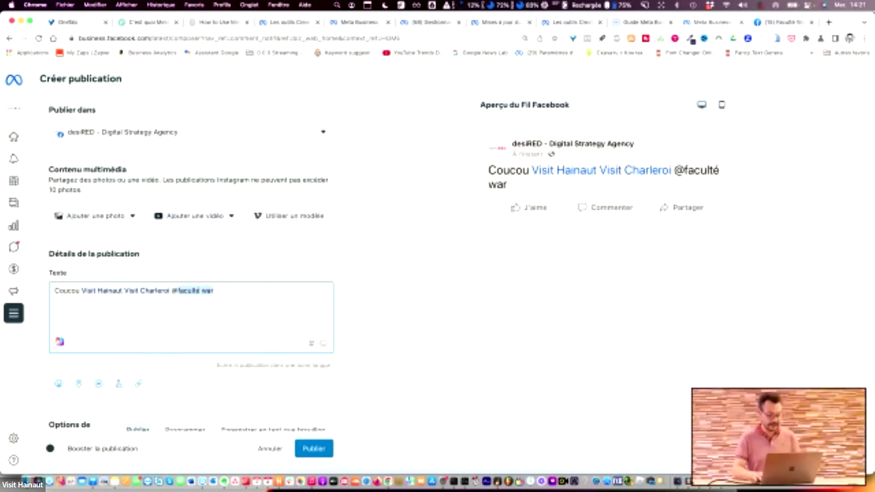
{"action": "key", "text": "BackSpace"}
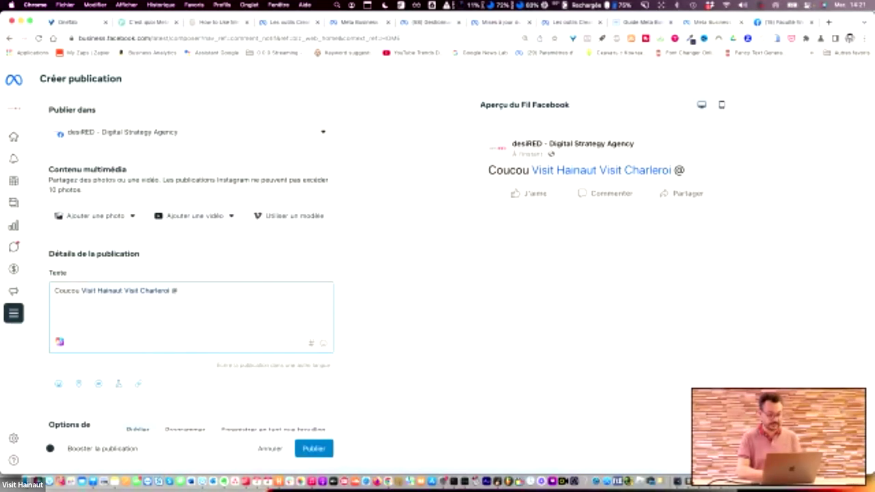
Step: Mention Faculté Warocqué in the post text by its username Warocque
{"action": "type", "text": "Warocque"}
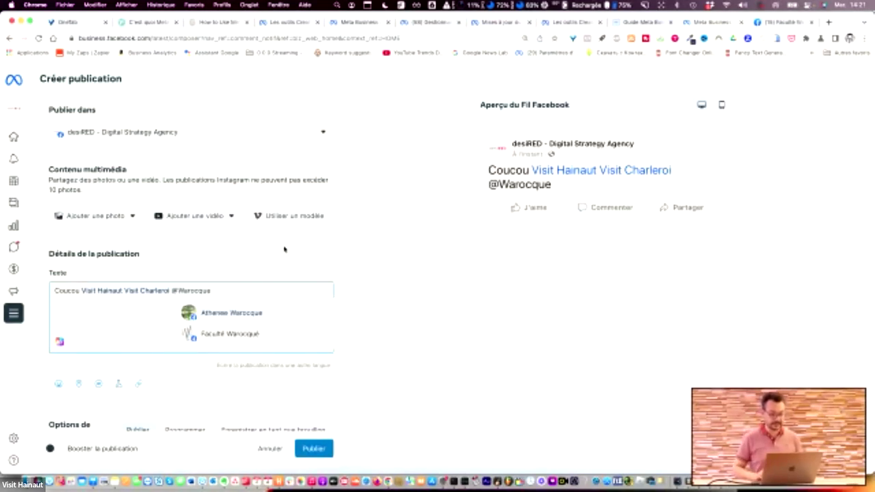
{"action": "left_click", "coordinate": [209, 339]}
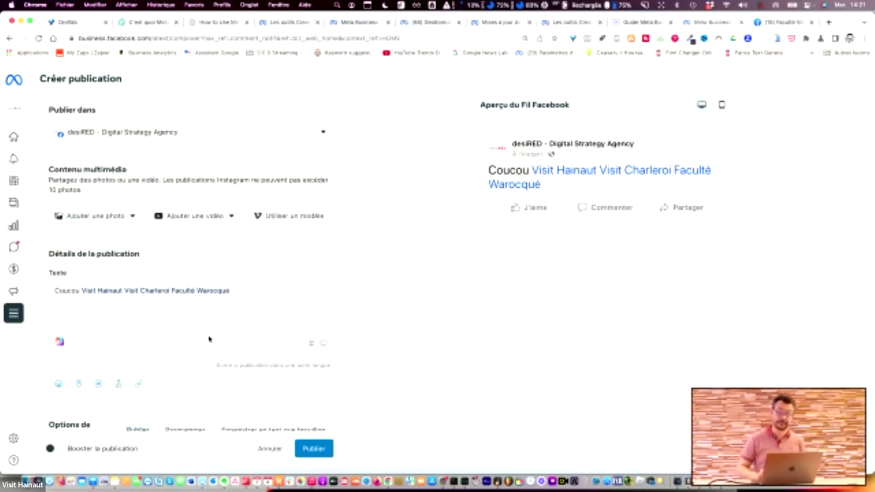
Step: Add the Instagram account desiredagency to the places where the post is published
{"action": "left_click", "coordinate": [309, 140]}
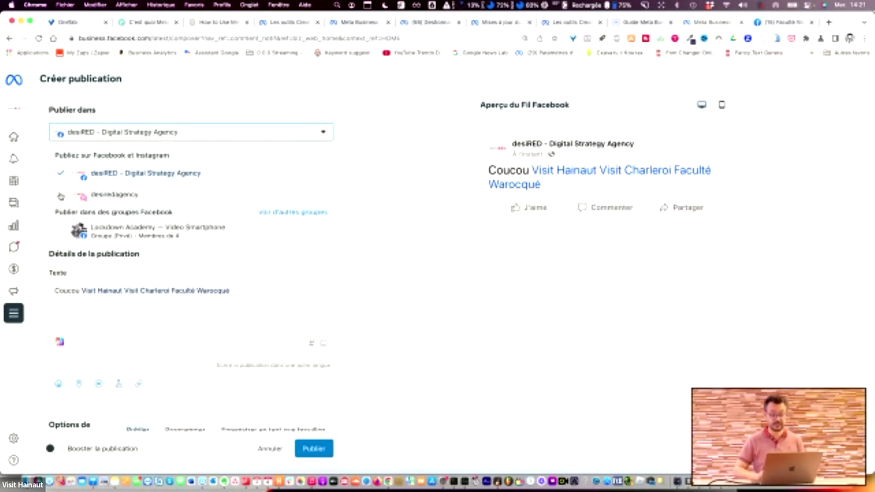
{"action": "left_click", "coordinate": [60, 196]}
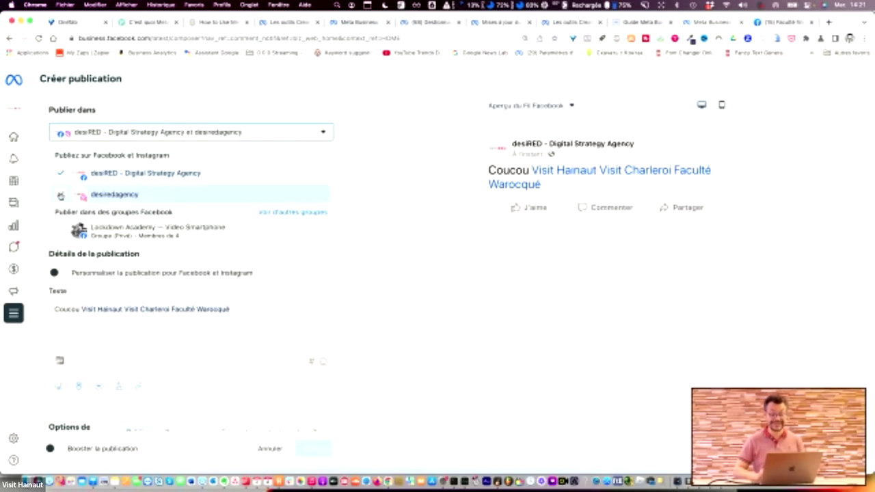
Step: Close the list of publishing places, delete all of the post text and switch to the Faculté Warocqué page on Facebook
{"action": "left_click", "coordinate": [270, 305]}
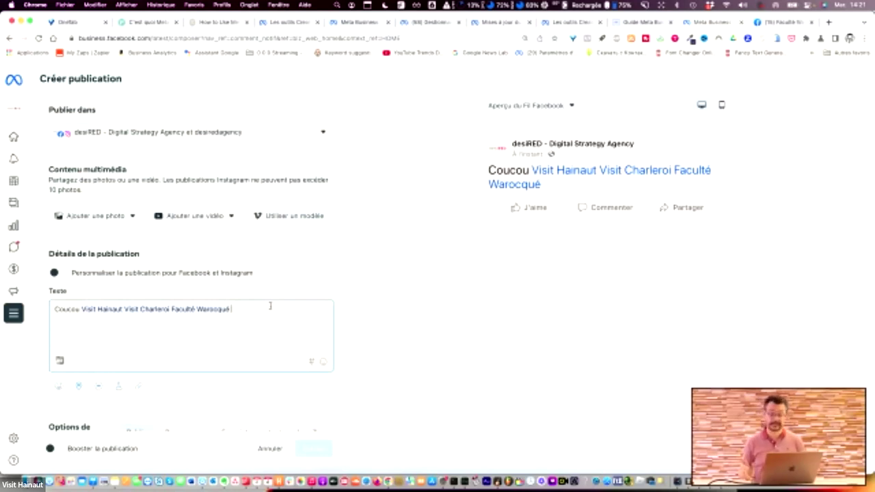
{"action": "scroll", "coordinate": [270, 305], "scroll_direction": "down", "scroll_amount": 3}
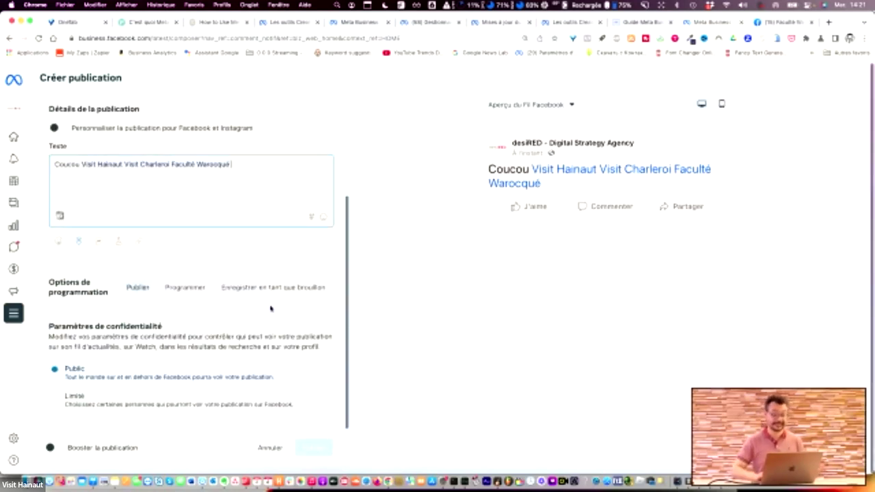
{"action": "scroll", "coordinate": [270, 308], "scroll_direction": "up", "scroll_amount": 3}
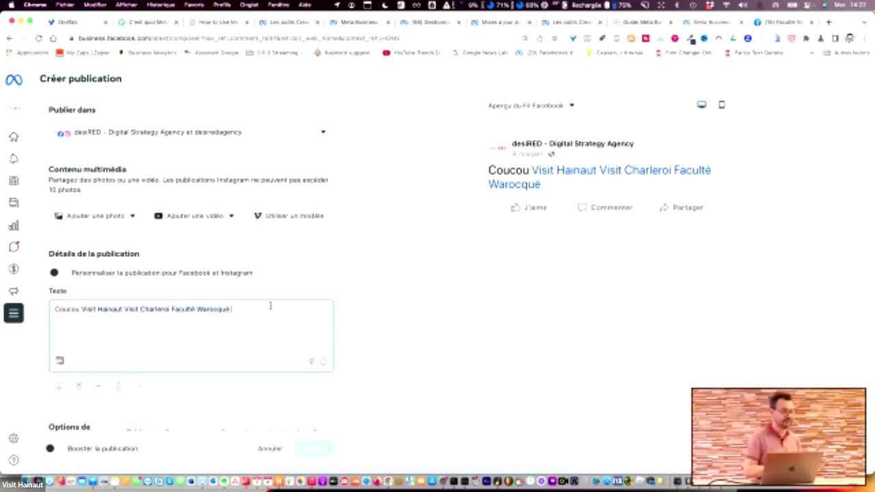
{"action": "key", "text": "super+a"}
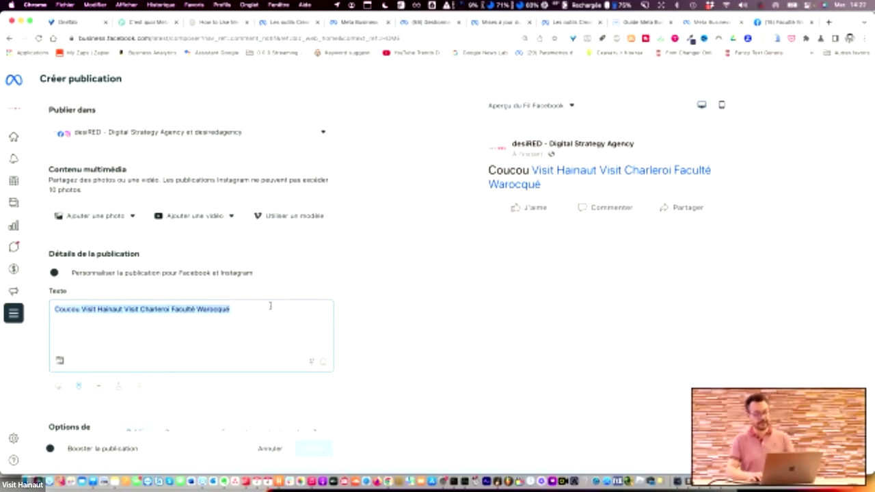
{"action": "key", "text": "BackSpace"}
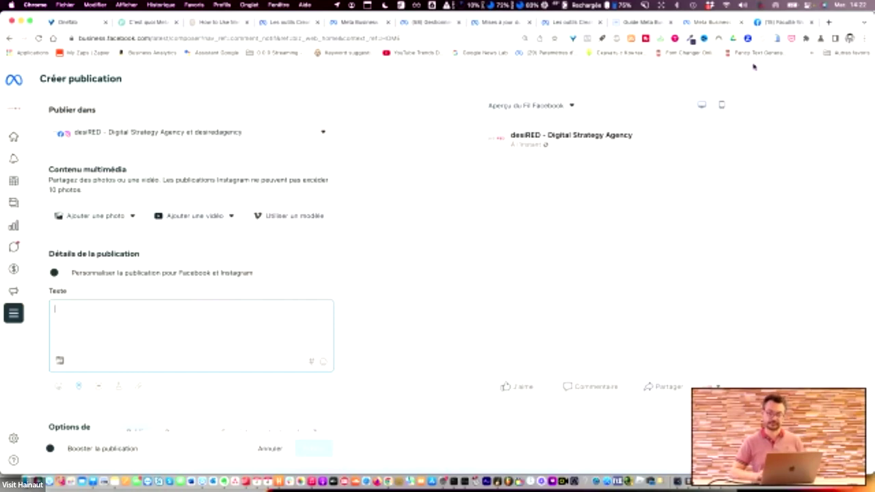
{"action": "left_click", "coordinate": [781, 24]}
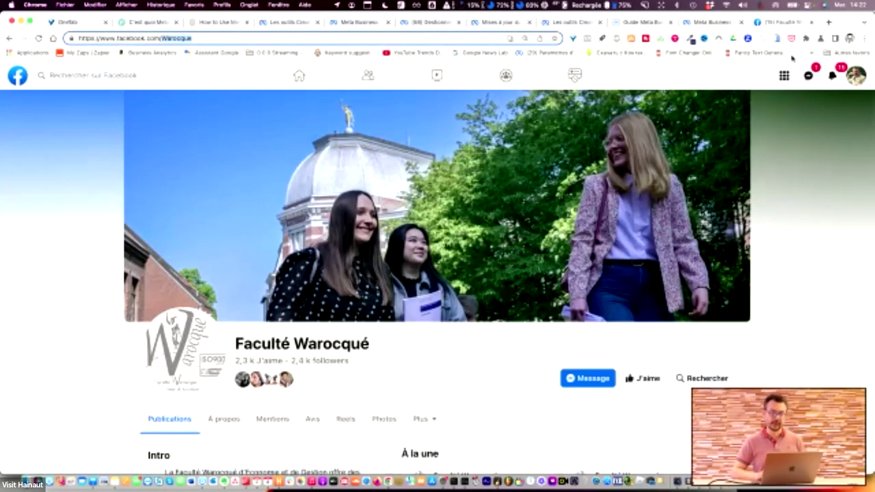
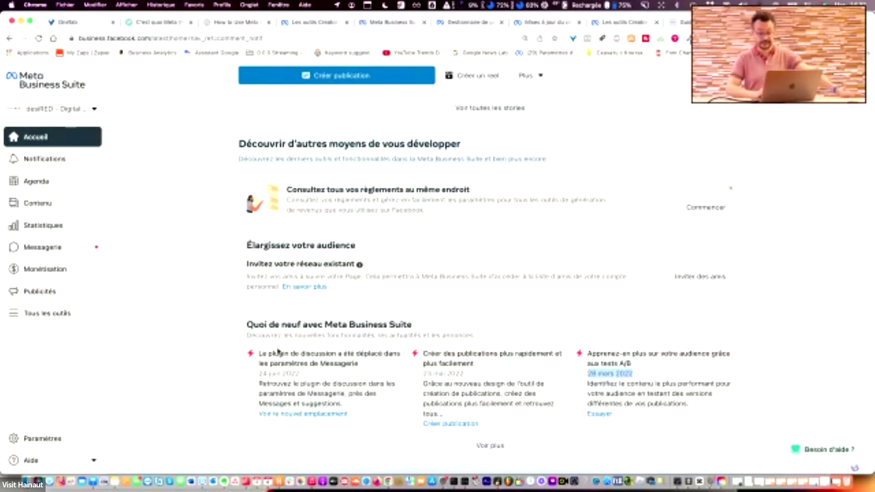
Step: Highlight the first news item's date on the home page, open the notifications and filter them by Rappels de messages, then by Commentaires
{"action": "left_click_drag", "start_coordinate": [304, 372], "coordinate": [258, 375]}
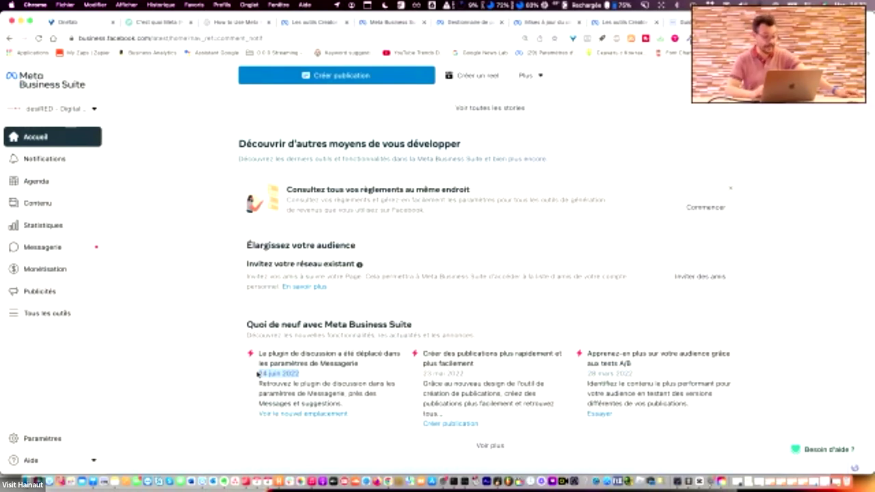
{"action": "left_click", "coordinate": [28, 160]}
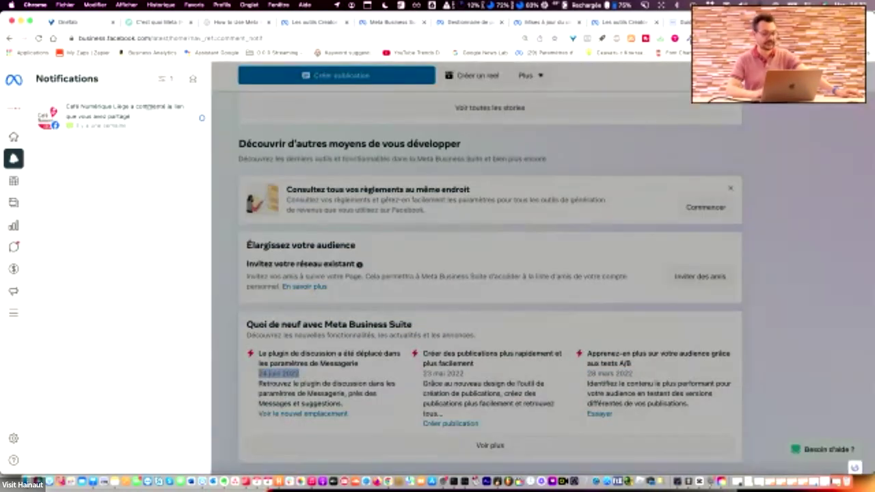
{"action": "mouse_move", "coordinate": [15, 162]}
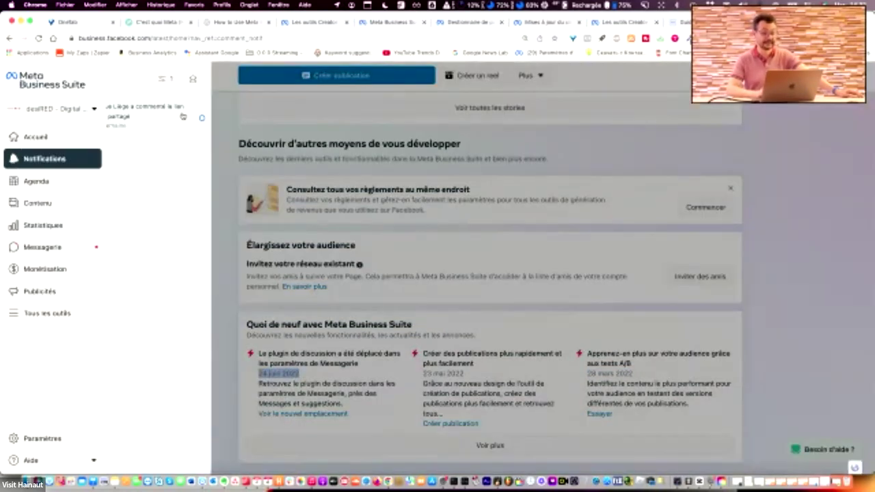
{"action": "left_click", "coordinate": [165, 79]}
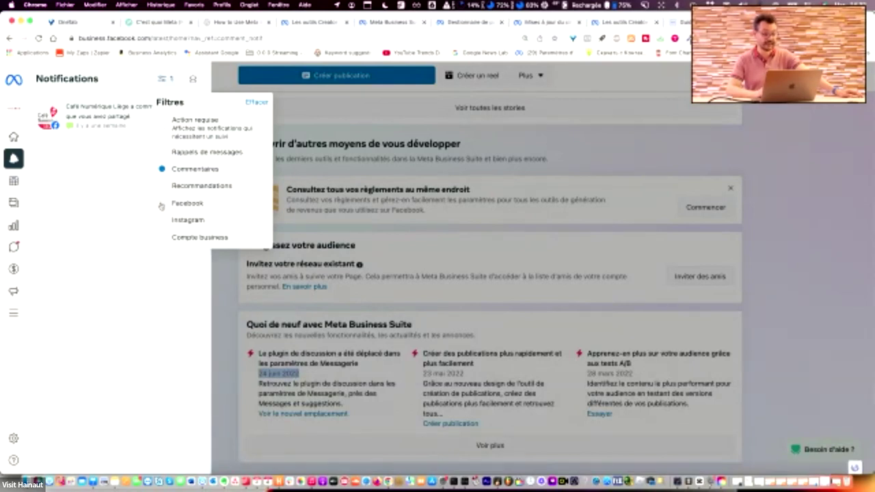
{"action": "left_click", "coordinate": [165, 84]}
{"action": "left_click", "coordinate": [165, 83]}
{"action": "left_click", "coordinate": [162, 151]}
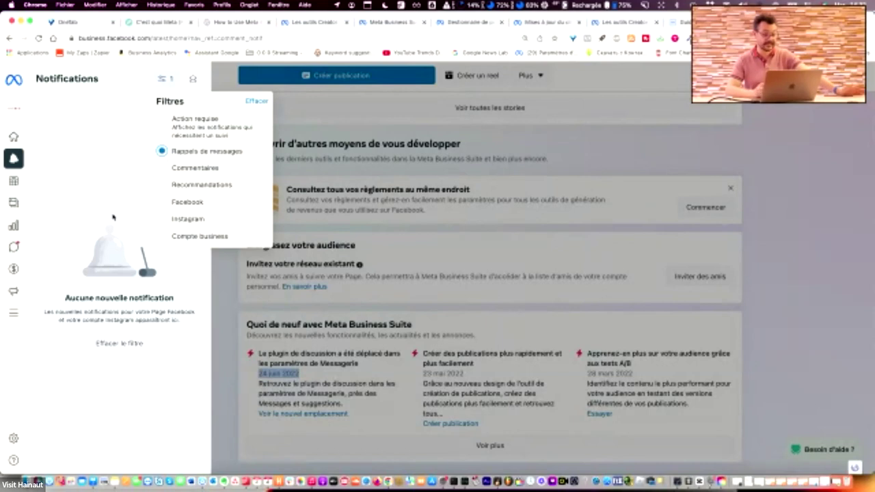
{"action": "left_click", "coordinate": [173, 168]}
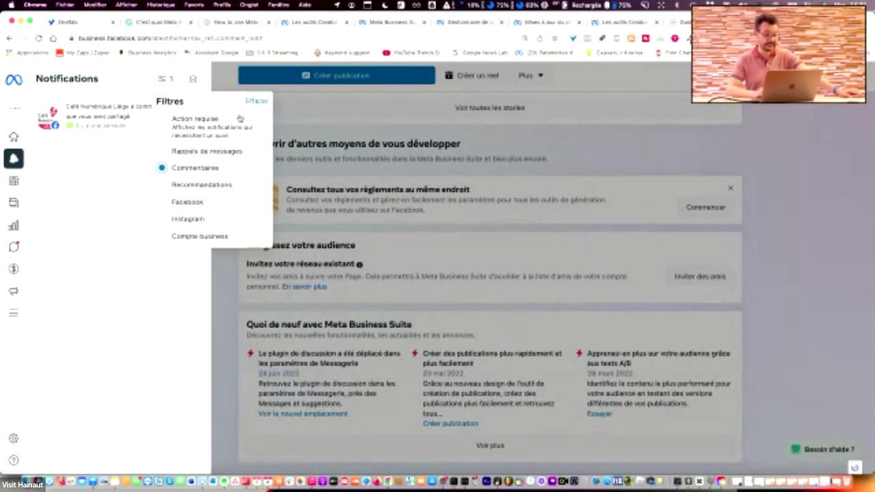
Step: Open the Café Numérique Liège comment notification in the inbox, then return to the notifications list
{"action": "left_click", "coordinate": [97, 143]}
{"action": "left_click", "coordinate": [104, 128]}
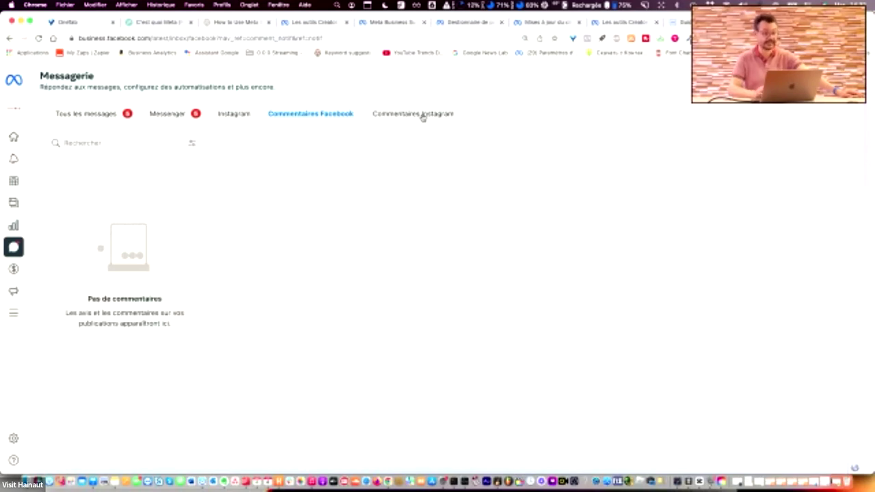
{"action": "mouse_move", "coordinate": [22, 253]}
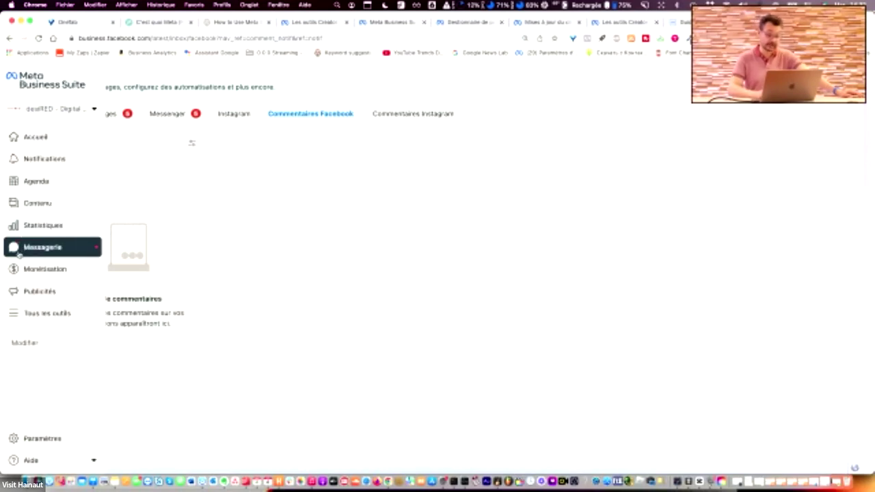
{"action": "left_click", "coordinate": [42, 164]}
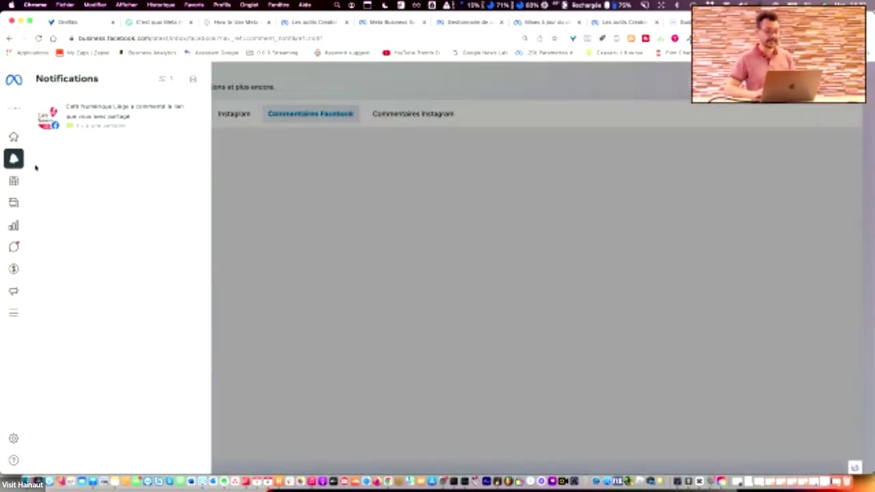
Step: Open the Agenda content calendar and start programming a new reel from it
{"action": "mouse_move", "coordinate": [15, 186]}
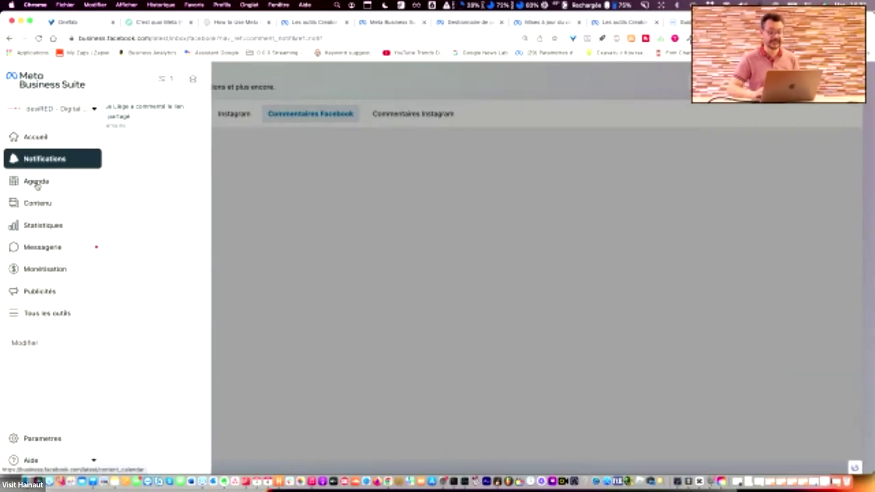
{"action": "left_click", "coordinate": [36, 183]}
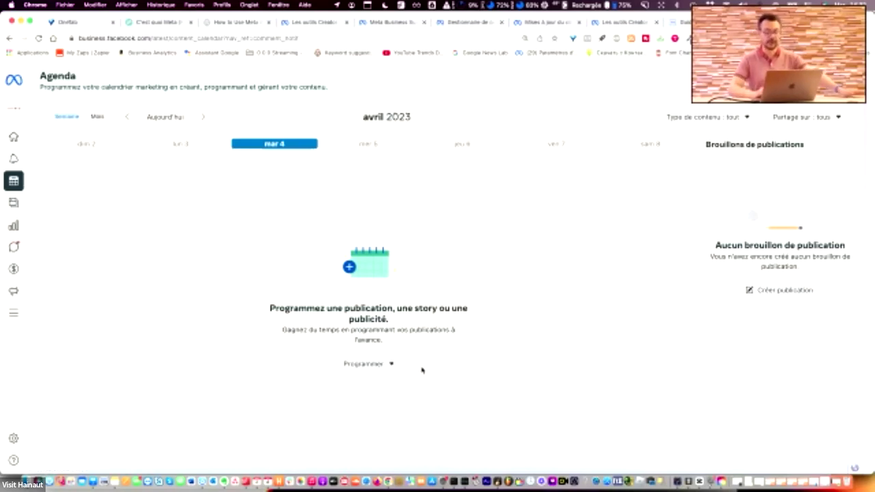
{"action": "left_click", "coordinate": [383, 365]}
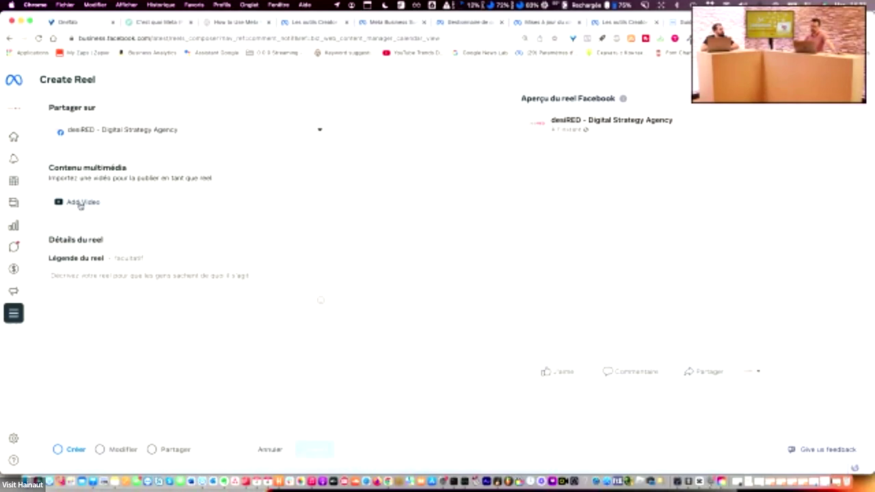
Step: Start adding a video to the reel and browse Dropbox through 0 desiRED PROJECTS to the micro-trottoir shooting folder of UMONS
{"action": "left_click", "coordinate": [79, 204]}
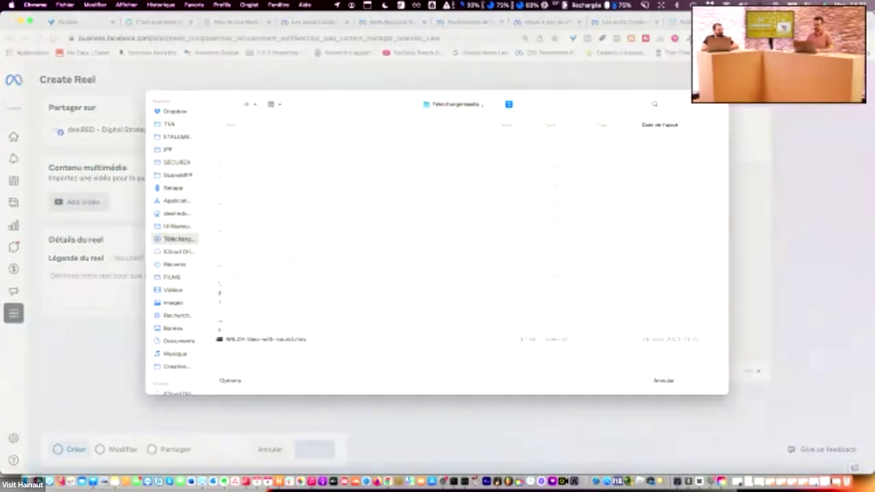
{"action": "left_click", "coordinate": [170, 112]}
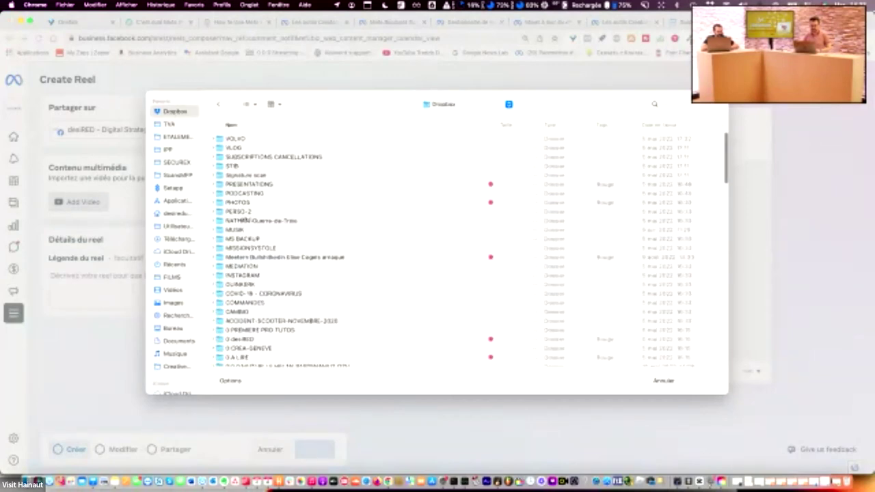
{"action": "left_click", "coordinate": [296, 128]}
{"action": "double_click", "coordinate": [254, 176]}
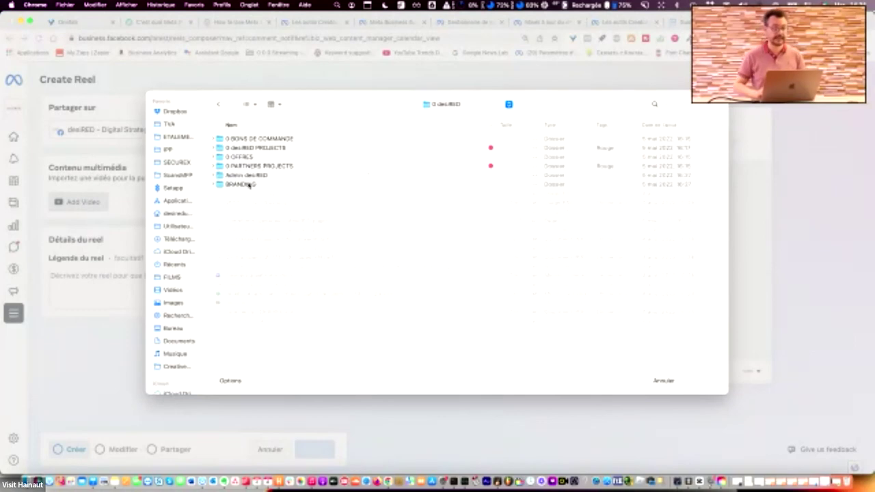
{"action": "double_click", "coordinate": [261, 148]}
{"action": "scroll", "coordinate": [249, 328], "scroll_direction": "down", "scroll_amount": 1}
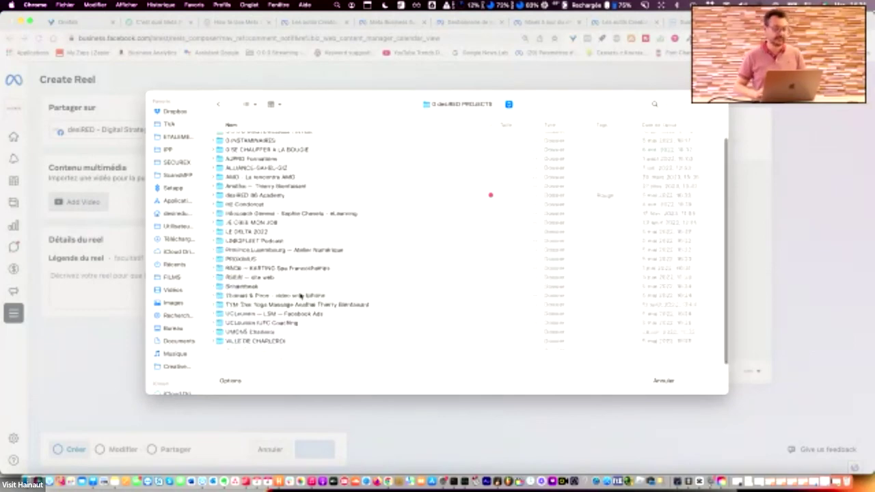
{"action": "double_click", "coordinate": [248, 331]}
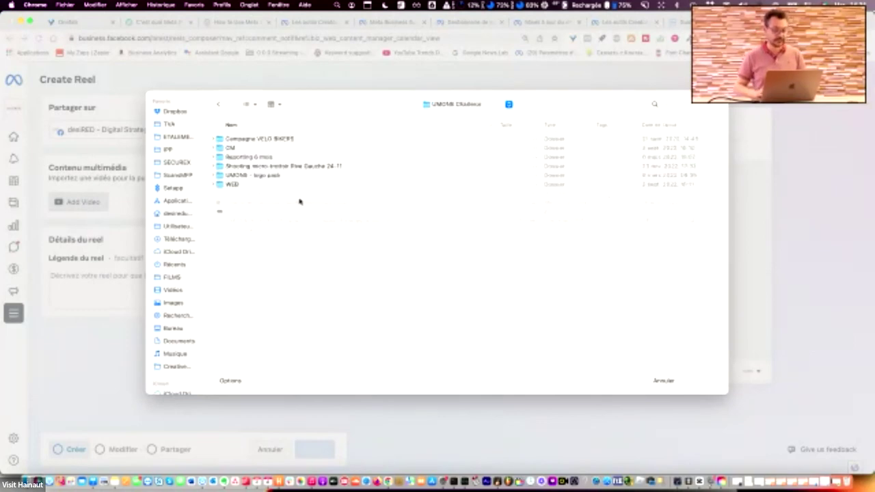
{"action": "double_click", "coordinate": [260, 166]}
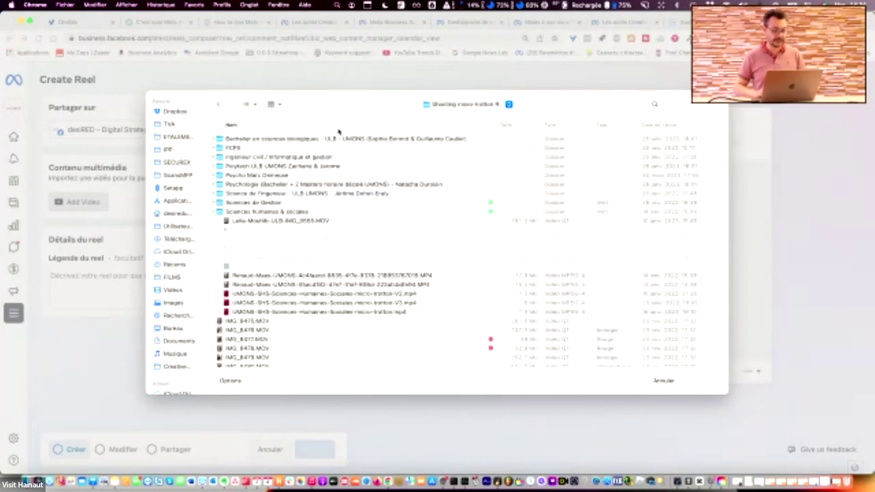
Step: Open the EXPORTS folder, preview ULB-UMONS-BIO-V1.mp4, add it to the reel and mute the computer's sound
{"action": "double_click", "coordinate": [237, 146]}
{"action": "double_click", "coordinate": [248, 140]}
{"action": "left_click", "coordinate": [299, 177]}
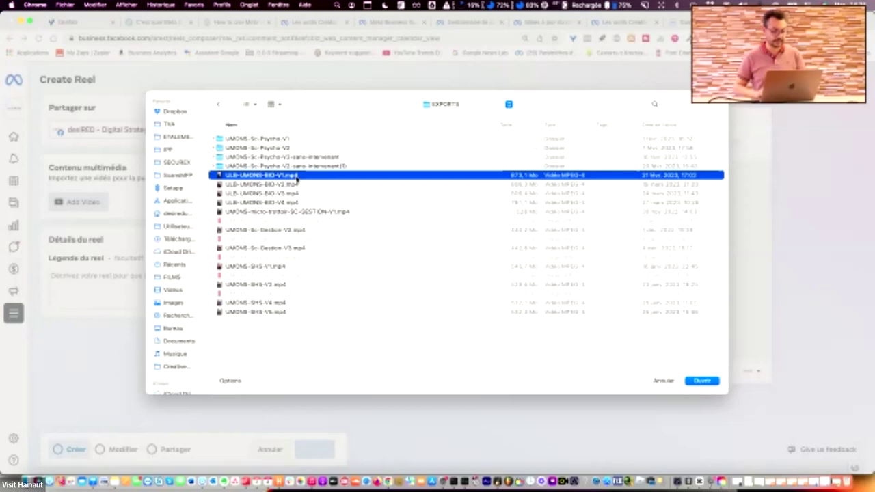
{"action": "key", "text": "space"}
{"action": "key", "text": "space"}
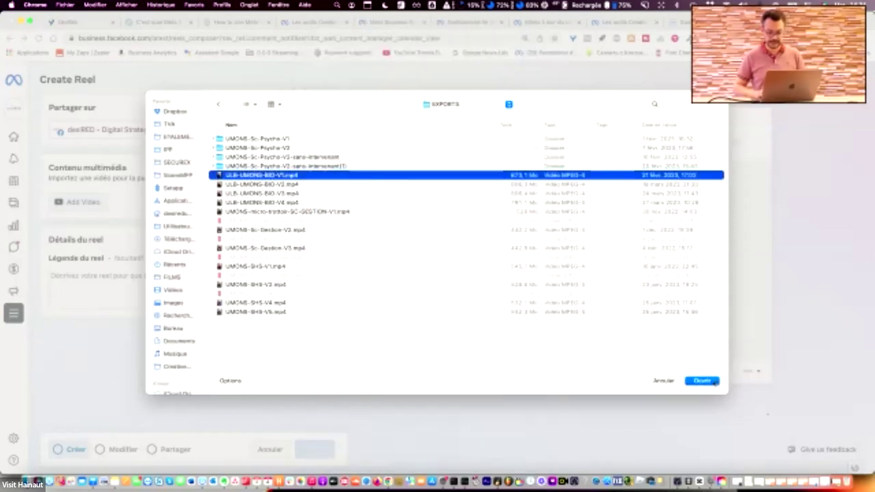
{"action": "left_click", "coordinate": [714, 383]}
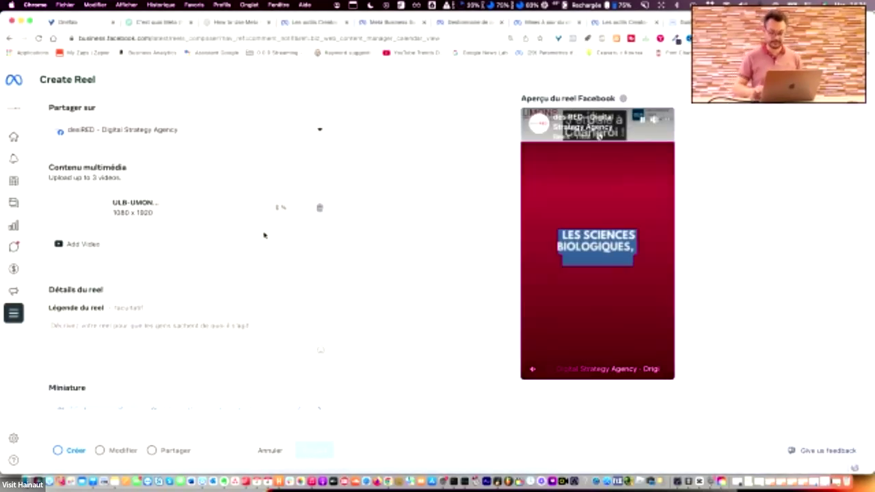
{"action": "key", "text": "XF86AudioMute"}
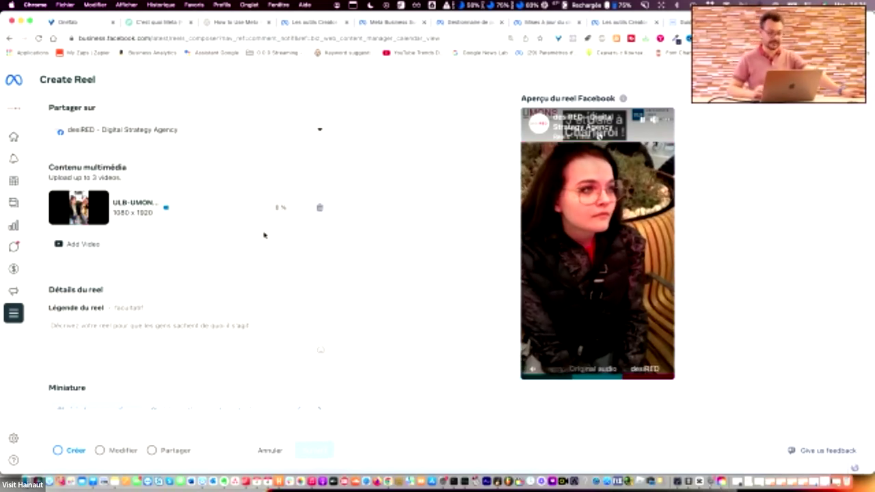
Step: Change the reel's sharing destination from the desiRED Facebook page to the desiredagency Instagram account and review its caption and thumbnail options
{"action": "scroll", "coordinate": [264, 235], "scroll_direction": "down", "scroll_amount": 2}
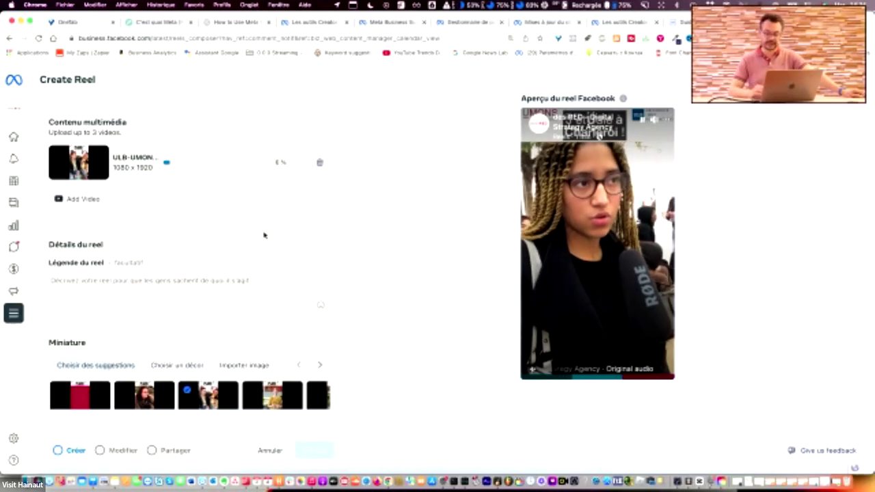
{"action": "scroll", "coordinate": [264, 235], "scroll_direction": "down", "scroll_amount": 1}
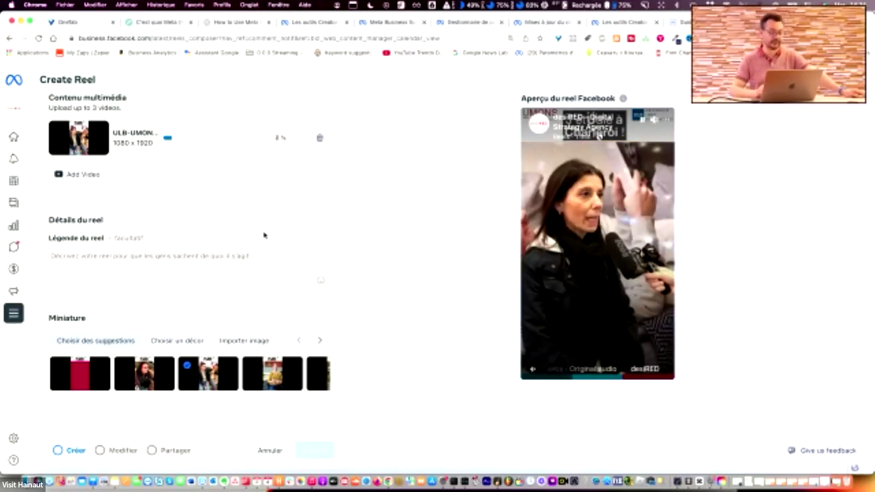
{"action": "scroll", "coordinate": [264, 235], "scroll_direction": "down", "scroll_amount": 1}
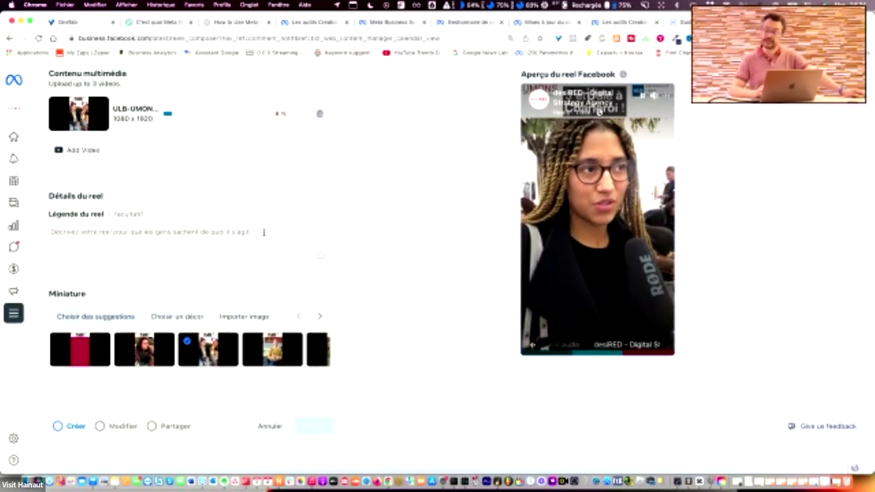
{"action": "scroll", "coordinate": [264, 233], "scroll_direction": "up", "scroll_amount": 3}
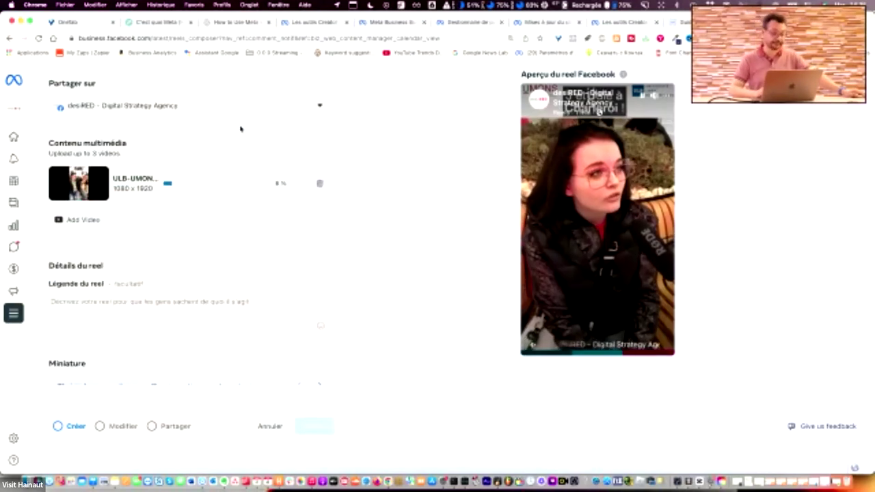
{"action": "left_click", "coordinate": [206, 106]}
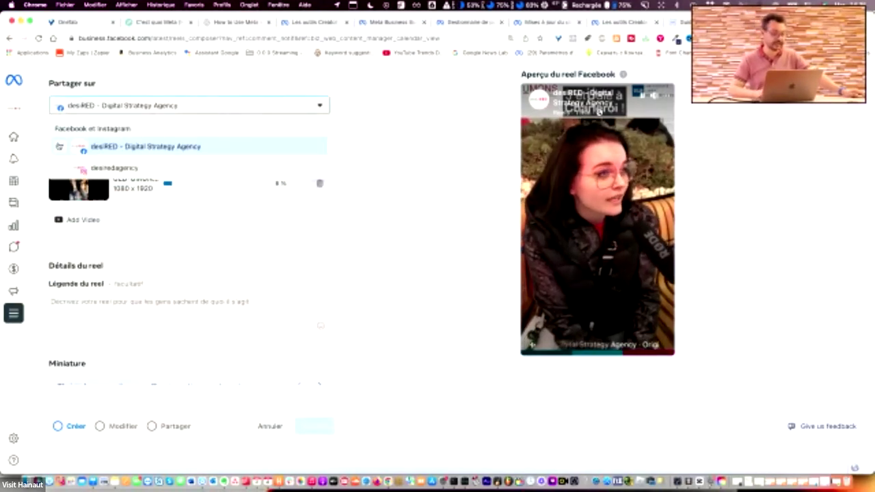
{"action": "left_click", "coordinate": [60, 145]}
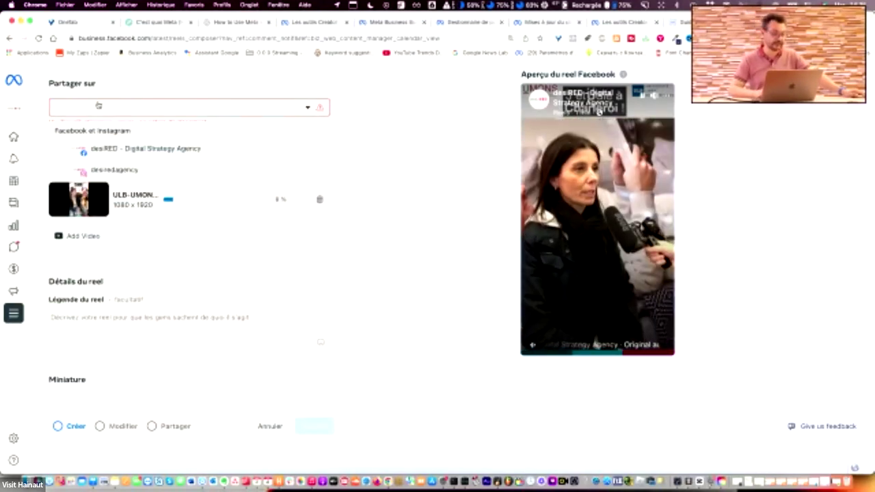
{"action": "left_click", "coordinate": [60, 168]}
{"action": "left_click", "coordinate": [393, 195]}
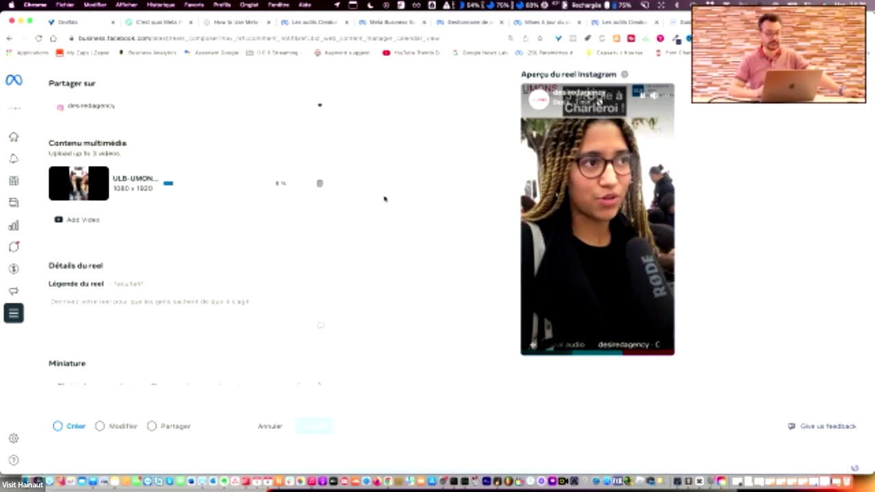
{"action": "scroll", "coordinate": [213, 203], "scroll_direction": "down", "scroll_amount": 2}
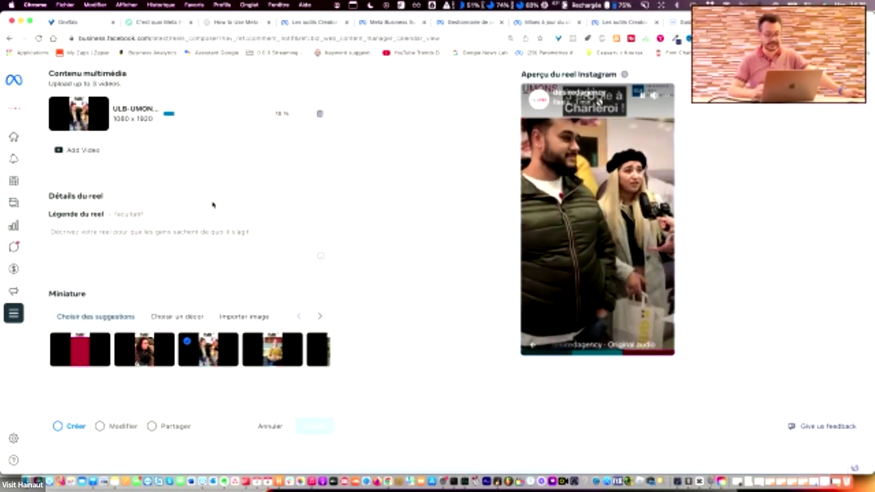
Step: Return to the Agenda content calendar and start programming a new publication
{"action": "left_click", "coordinate": [19, 182]}
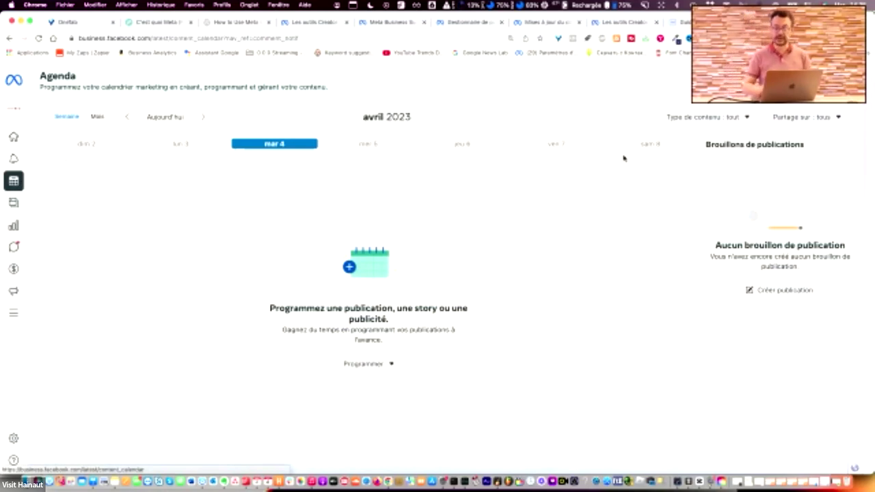
{"action": "left_click", "coordinate": [380, 367]}
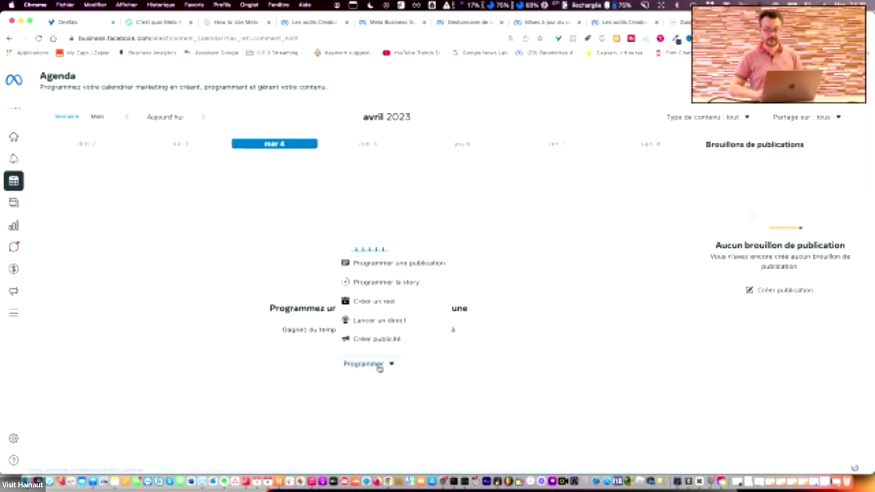
{"action": "left_click", "coordinate": [383, 266]}
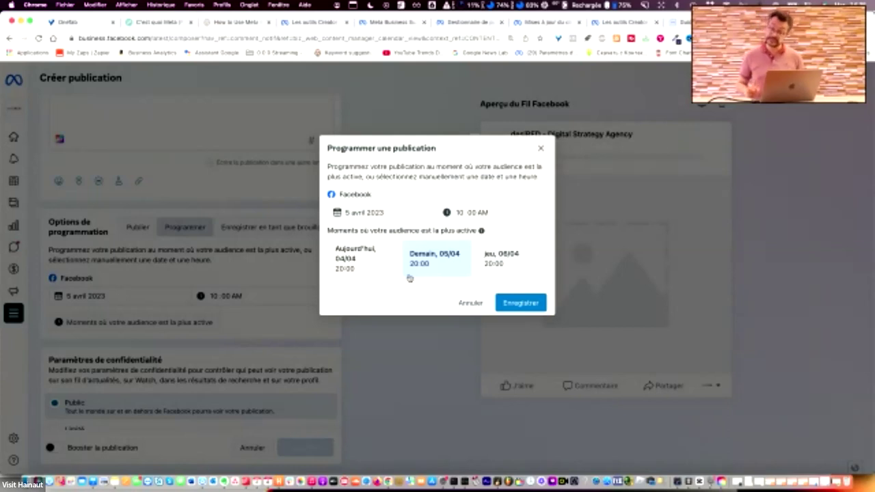
Step: Schedule the Facebook publication for today's suggested active-audience time, 04/04 at 20:00, and save the schedule
{"action": "left_click", "coordinate": [355, 266]}
{"action": "left_click", "coordinate": [437, 266]}
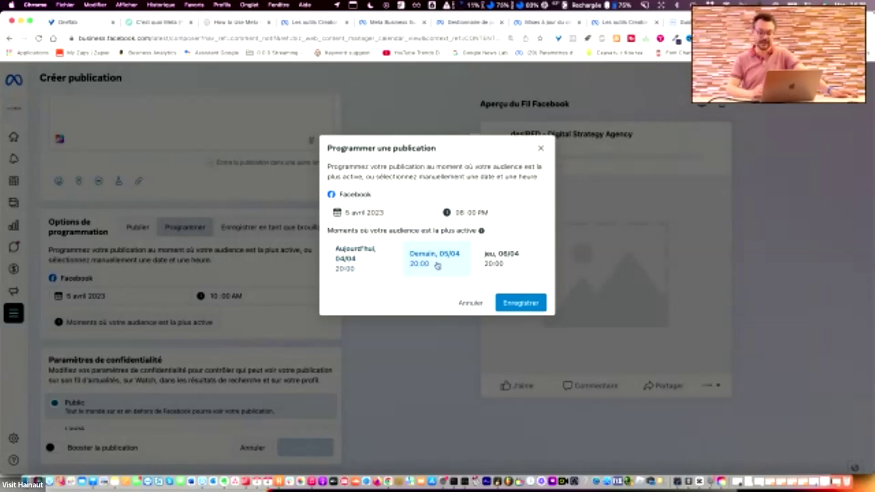
{"action": "left_click", "coordinate": [502, 265]}
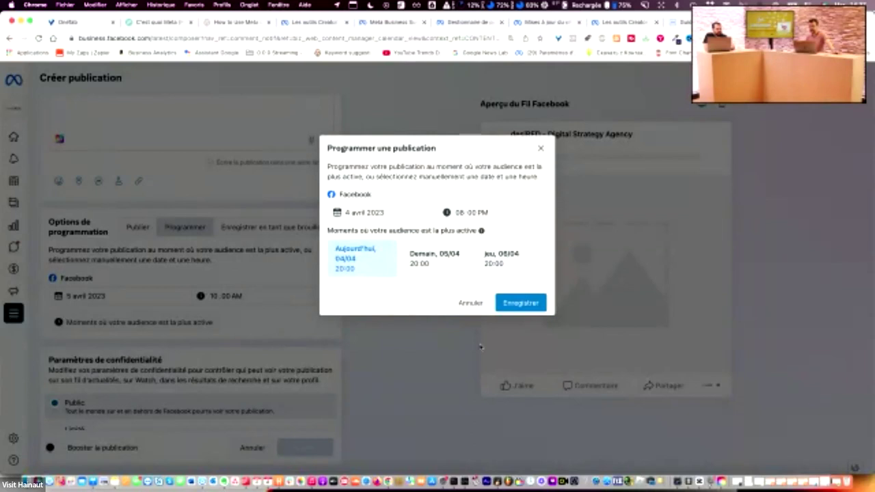
{"action": "left_click", "coordinate": [521, 302]}
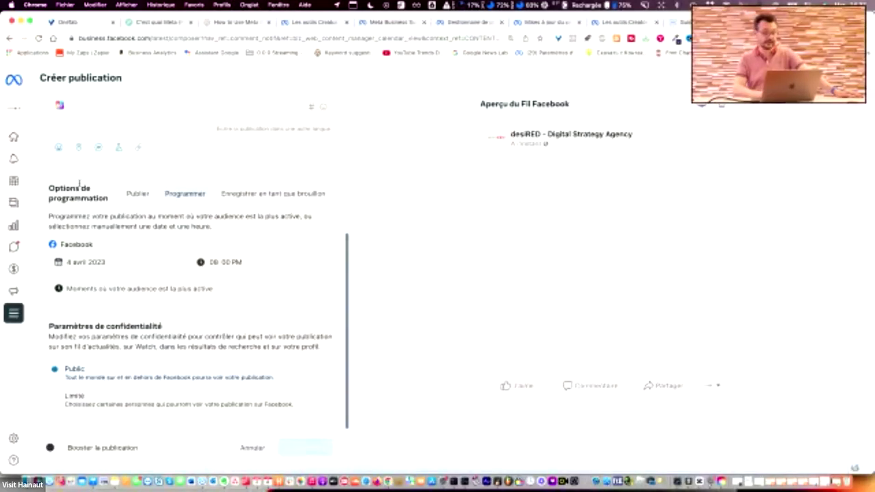
Step: Enter "Mon super texte ici" as the publication's text
{"action": "scroll", "coordinate": [163, 295], "scroll_direction": "up", "scroll_amount": 5}
{"action": "left_click", "coordinate": [110, 288]}
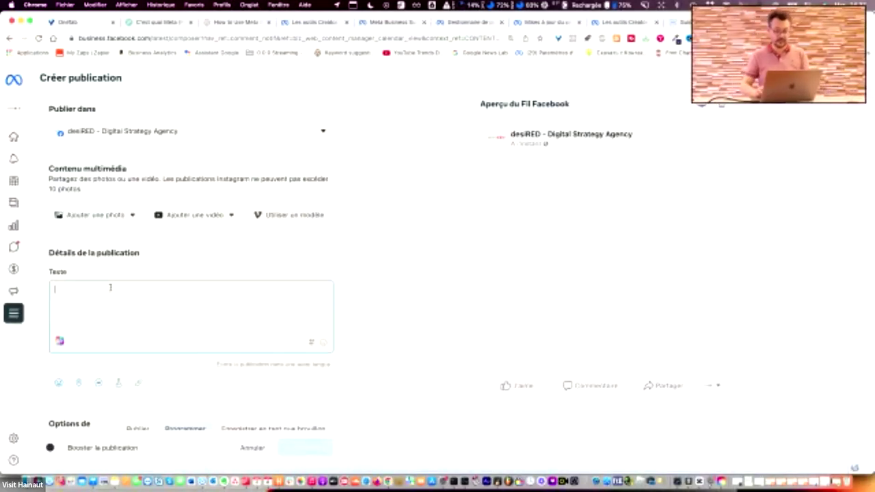
{"action": "type", "text": "Mon super text"}
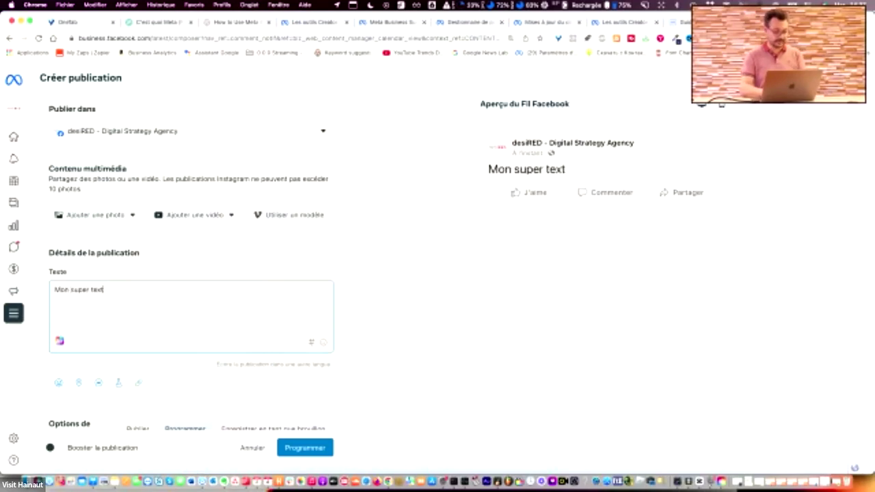
{"action": "type", "text": "e ici"}
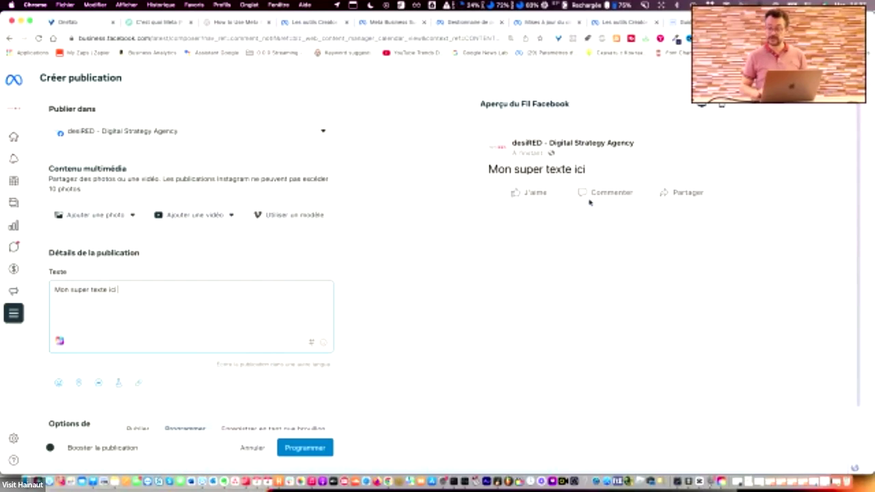
Step: Check the publication in the mobile Facebook feed preview, then return to the desktop preview
{"action": "left_click", "coordinate": [729, 108]}
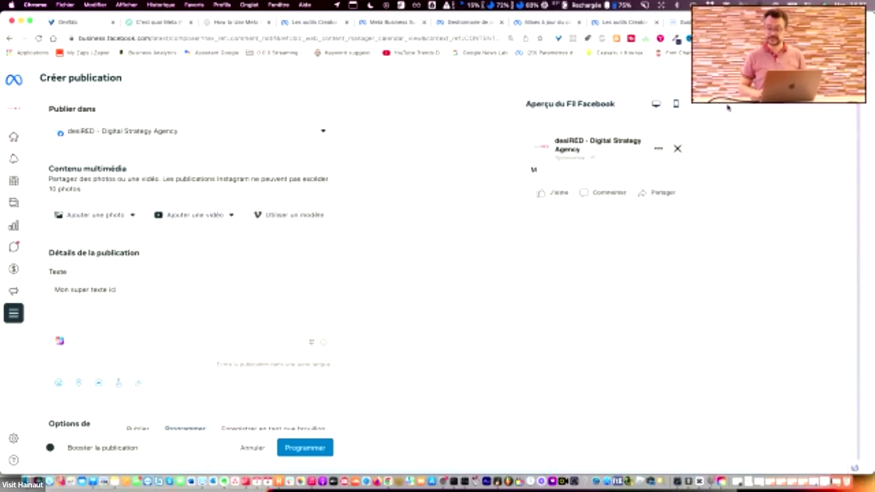
{"action": "left_click", "coordinate": [180, 293]}
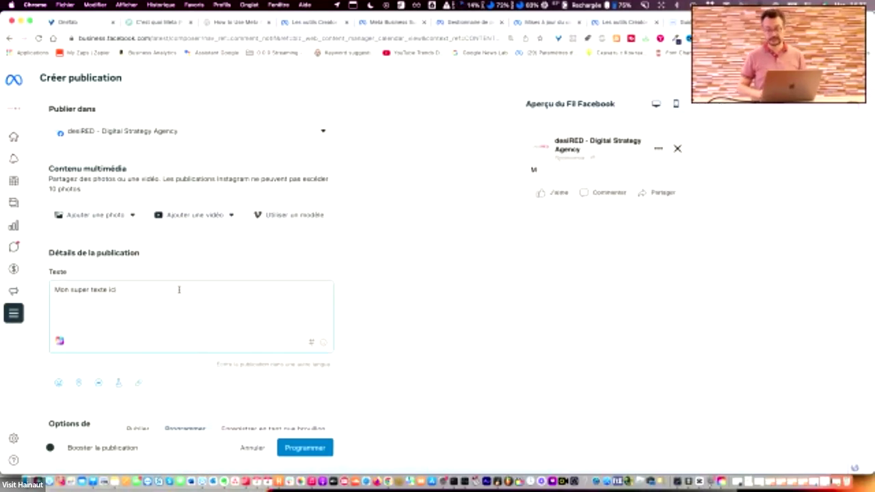
{"action": "left_click_drag", "start_coordinate": [55, 289], "coordinate": [186, 304]}
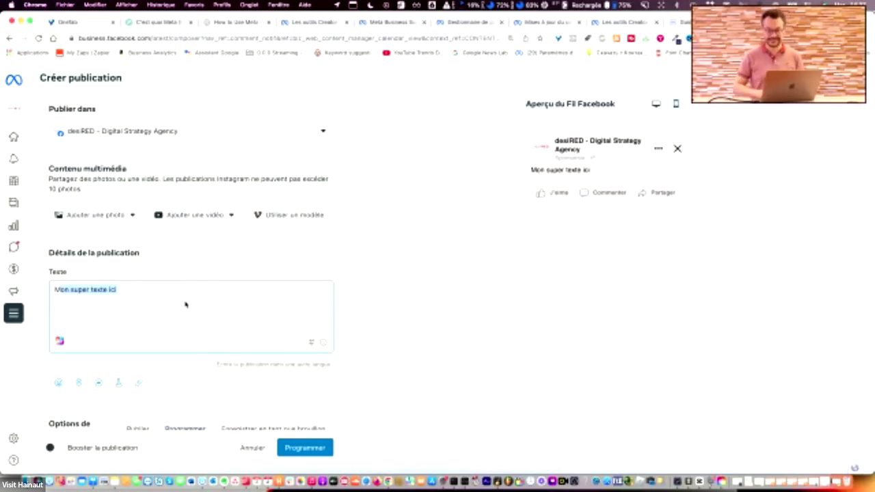
{"action": "left_click", "coordinate": [235, 264]}
{"action": "left_click", "coordinate": [158, 290]}
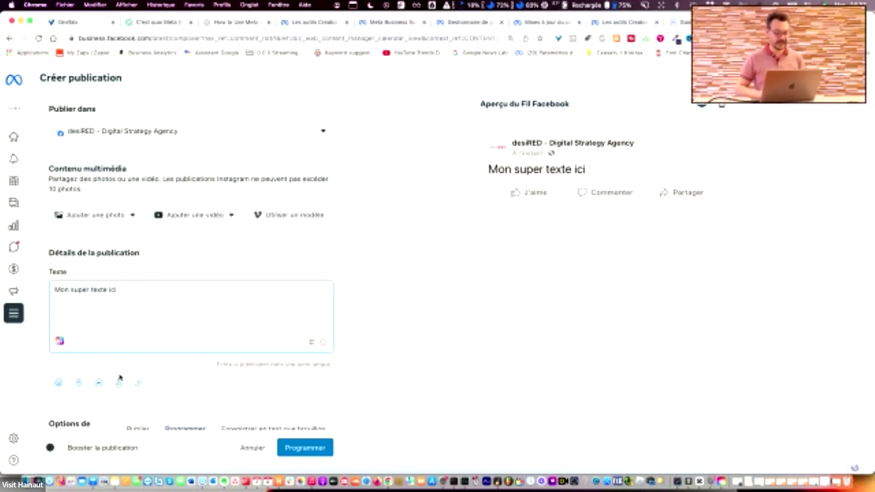
Step: Check the file manager for photos, then import UMONS-Sc-Gestion-V2-Cover.jpg from the computer's EXPORTS folder after previewing it
{"action": "left_click", "coordinate": [132, 215]}
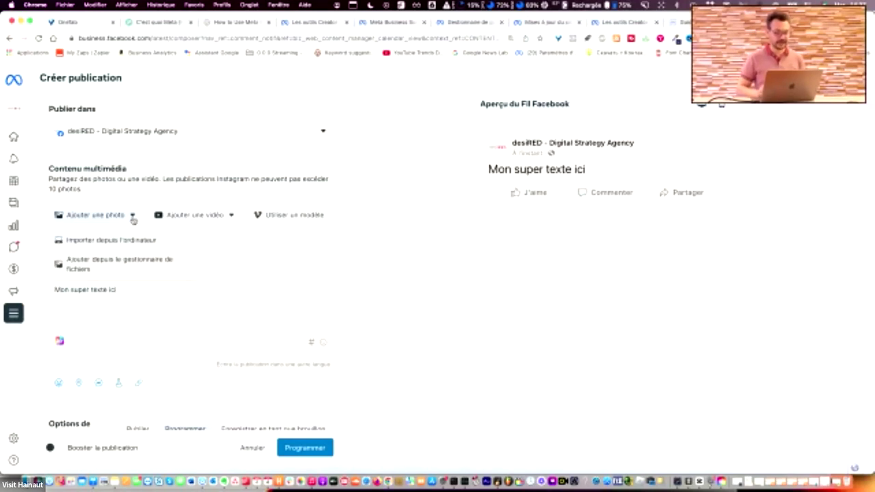
{"action": "left_click", "coordinate": [109, 265]}
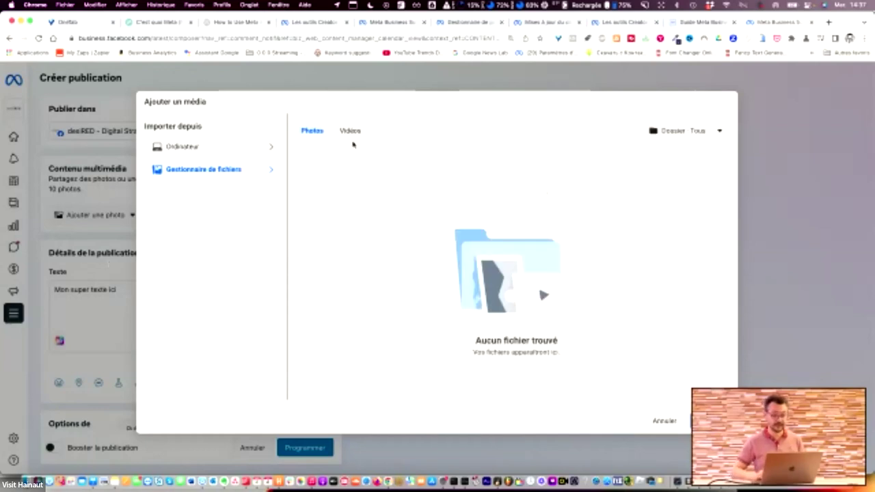
{"action": "left_click", "coordinate": [225, 151]}
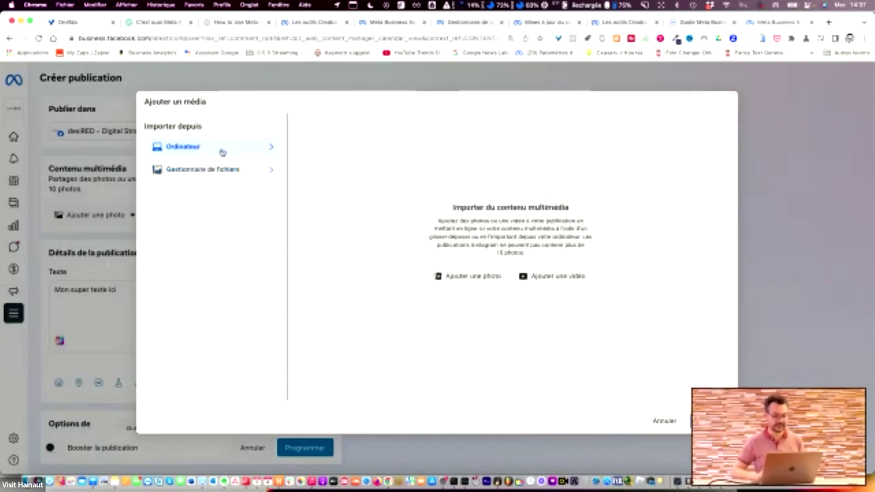
{"action": "left_click", "coordinate": [475, 277]}
{"action": "left_click", "coordinate": [334, 217]}
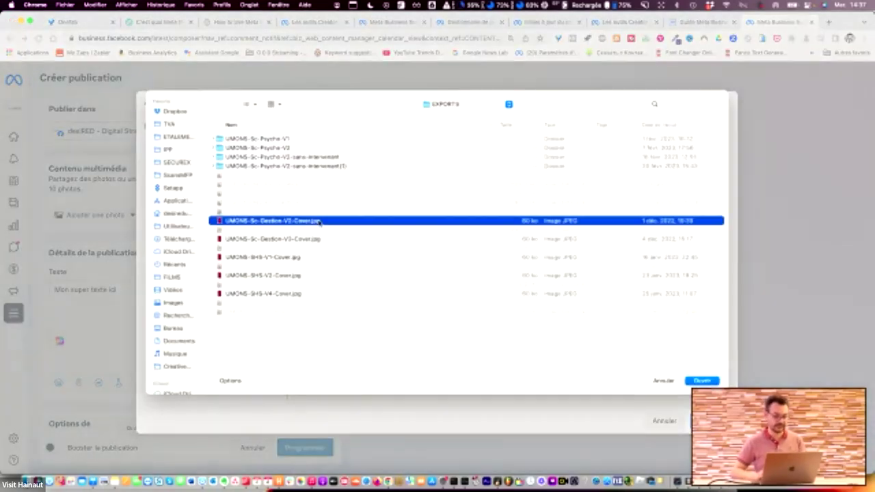
{"action": "key", "text": "space"}
{"action": "key", "text": "space"}
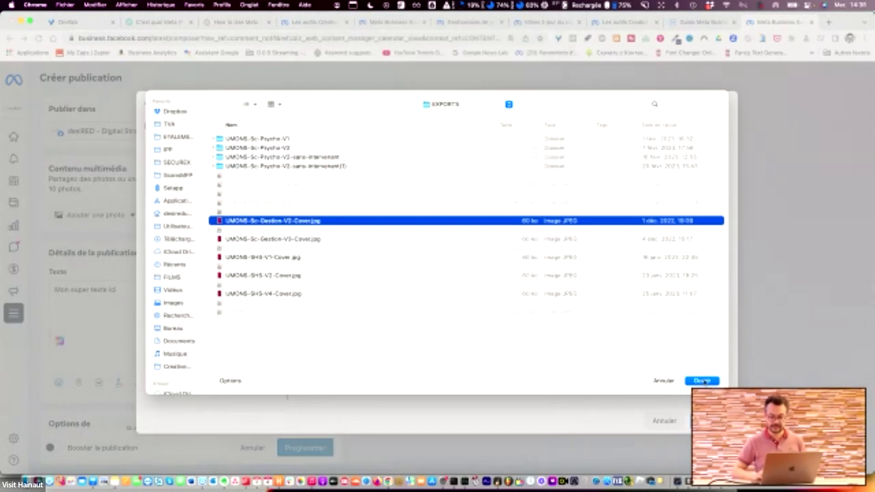
{"action": "left_click", "coordinate": [703, 380]}
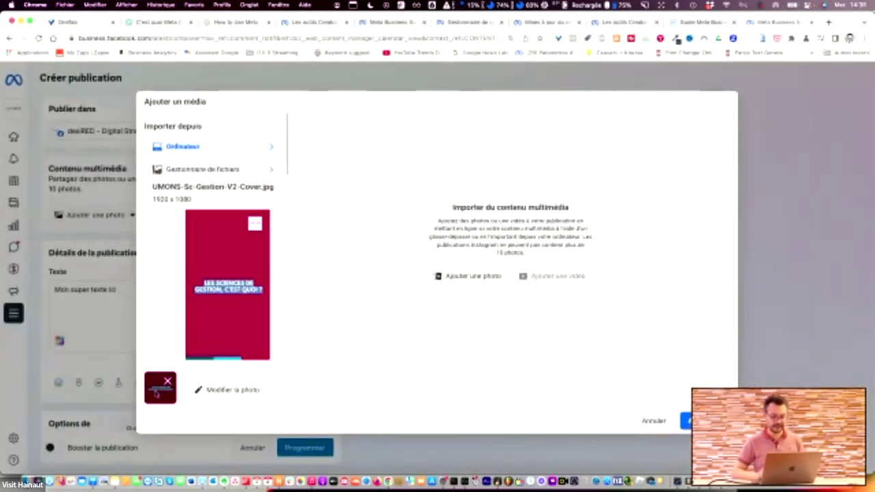
Step: Open the imported cover photo for editing and look through the filter, text, sticker and alternative text tools
{"action": "left_click", "coordinate": [218, 391]}
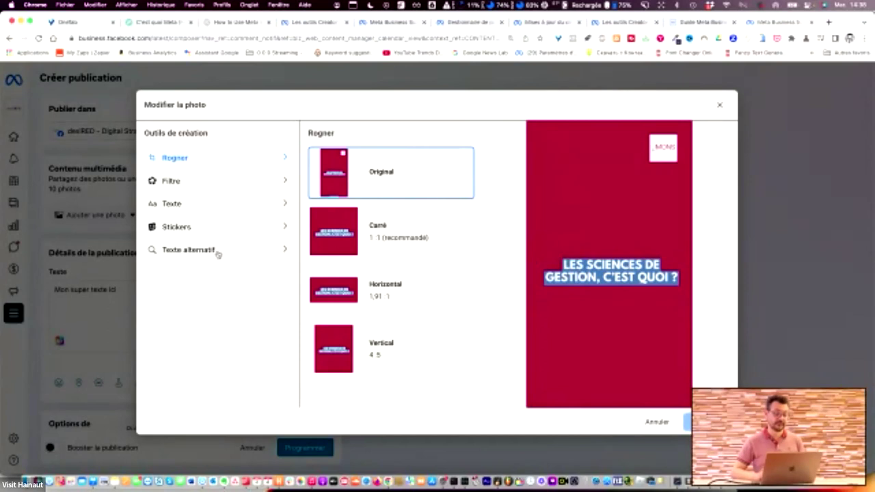
{"action": "left_click", "coordinate": [216, 188]}
{"action": "left_click", "coordinate": [208, 204]}
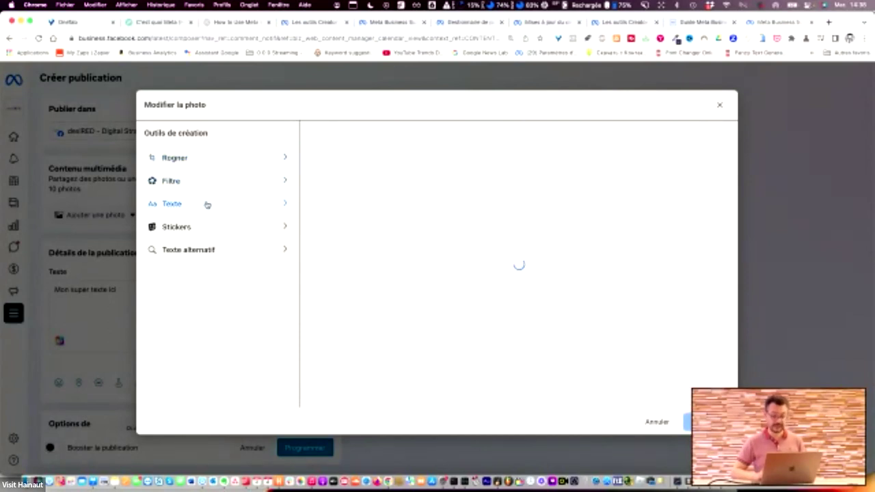
{"action": "left_click", "coordinate": [202, 228]}
{"action": "left_click", "coordinate": [200, 251]}
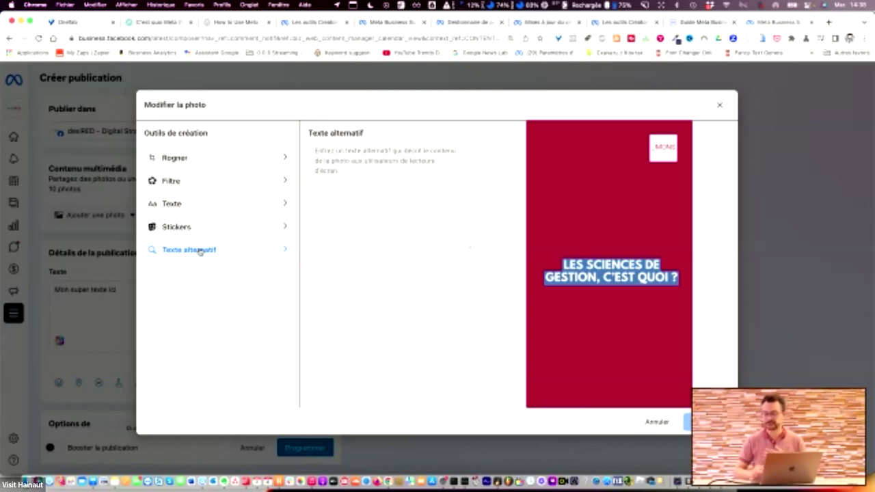
Step: Try the square and horizontal crops on the cover photo, then crop it to the vertical 4:5 format and adjust the framing
{"action": "left_click", "coordinate": [190, 168]}
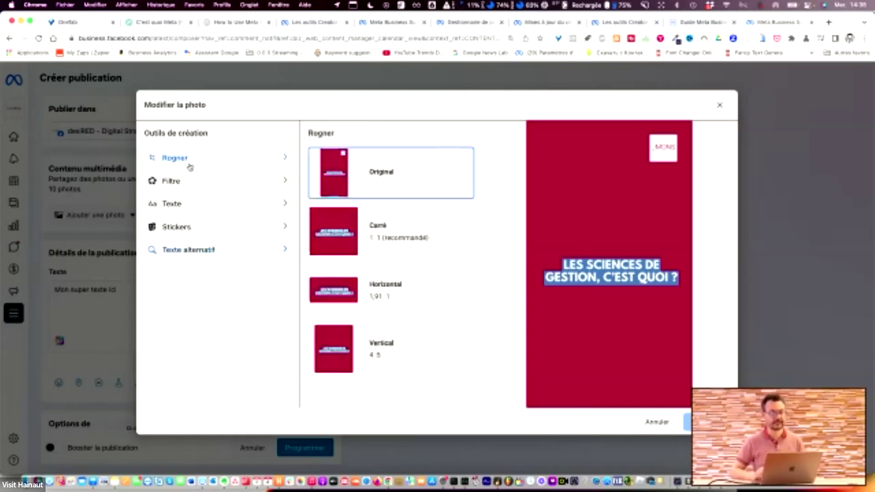
{"action": "left_click", "coordinate": [400, 238]}
{"action": "left_click_drag", "start_coordinate": [636, 266], "coordinate": [653, 238]}
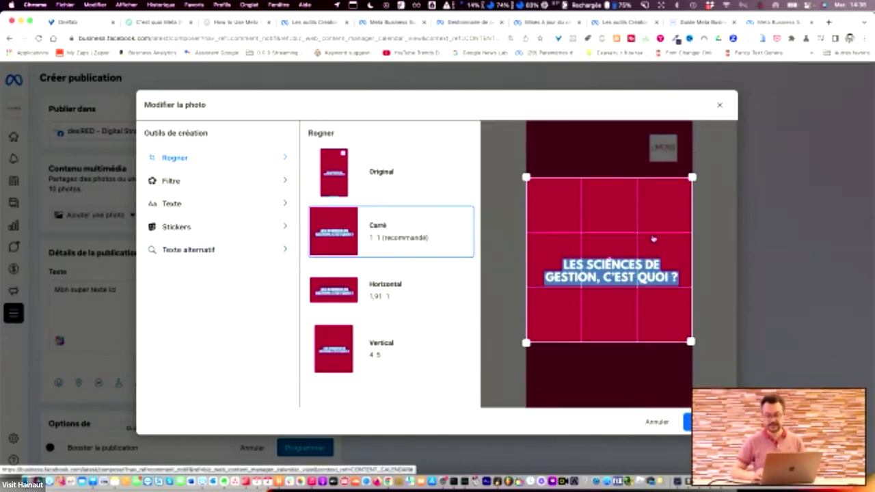
{"action": "left_click", "coordinate": [402, 308]}
{"action": "left_click", "coordinate": [418, 354]}
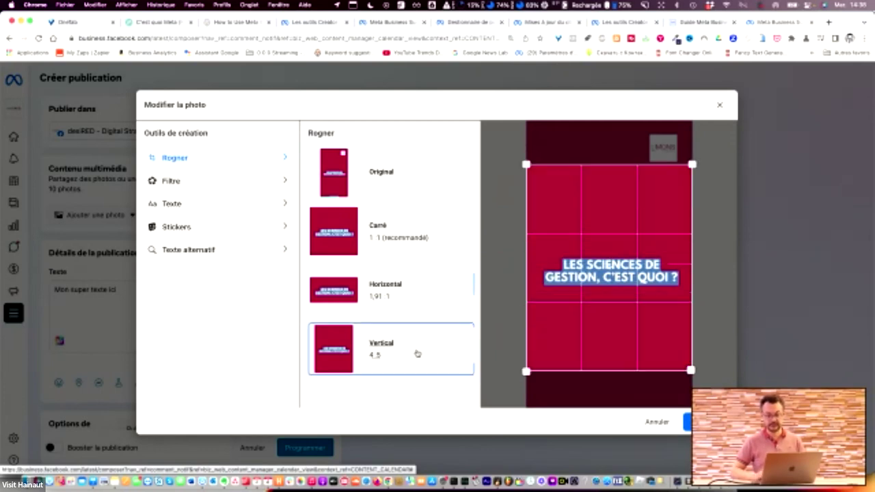
{"action": "mouse_move", "coordinate": [645, 240]}
{"action": "left_mouse_down"}
{"action": "mouse_move", "coordinate": [645, 261]}
{"action": "mouse_move", "coordinate": [645, 253]}
{"action": "left_mouse_up"}
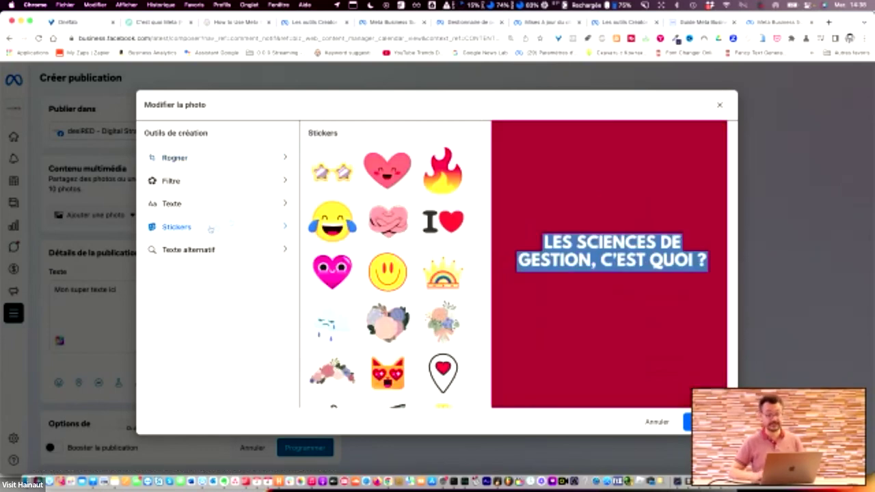
Step: Add the smiling pink heart sticker to the photo, shrink it, and place it tilted above the title's right end
{"action": "left_click", "coordinate": [401, 167]}
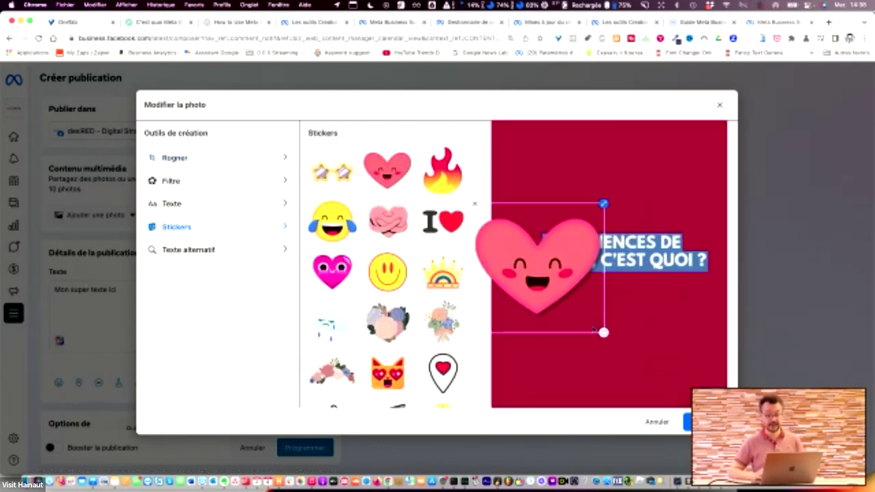
{"action": "left_click_drag", "start_coordinate": [603, 335], "coordinate": [557, 355]}
{"action": "left_click_drag", "start_coordinate": [531, 279], "coordinate": [650, 200]}
{"action": "left_click_drag", "start_coordinate": [726, 182], "coordinate": [685, 168]}
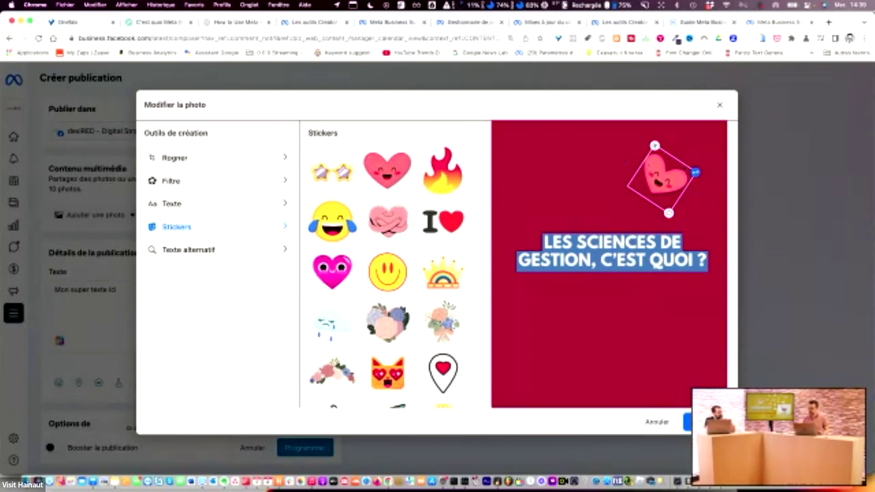
Step: Add the text "Ceci est du texte" to the photo in blue and place it below the title
{"action": "left_click", "coordinate": [200, 211]}
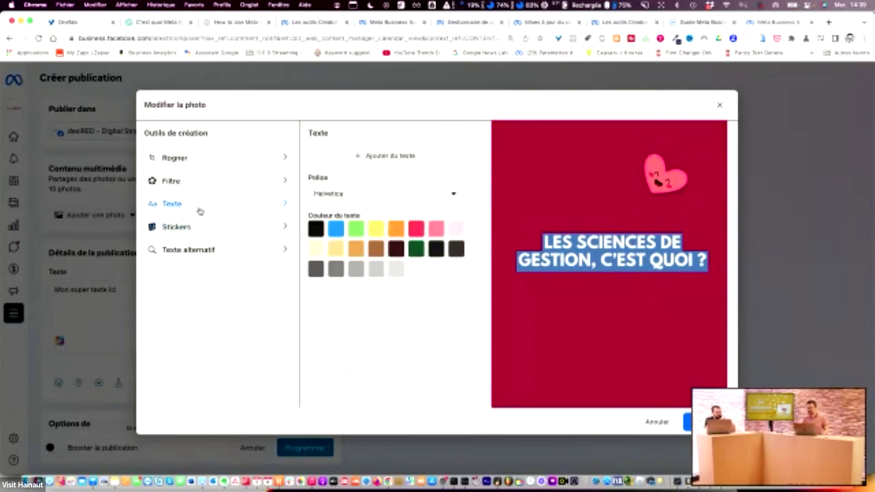
{"action": "left_click", "coordinate": [396, 157]}
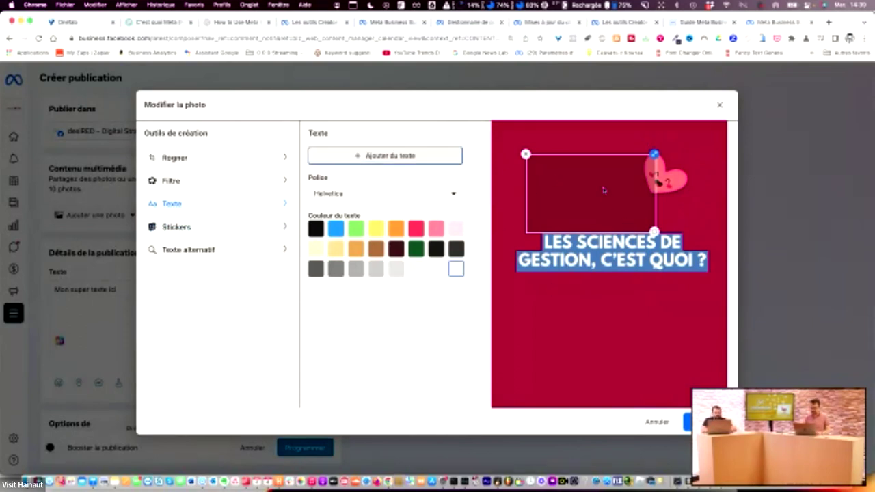
{"action": "left_click", "coordinate": [617, 170]}
{"action": "type", "text": "Ceci"}
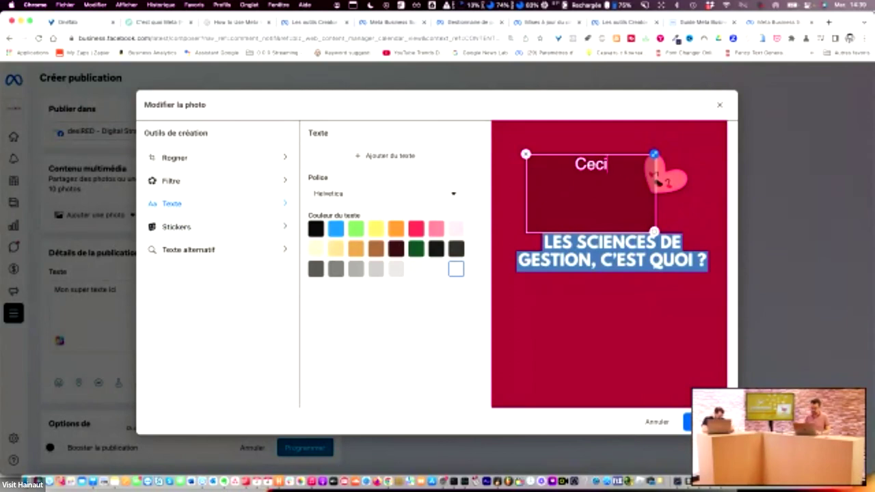
{"action": "type", "text": " est du texte"}
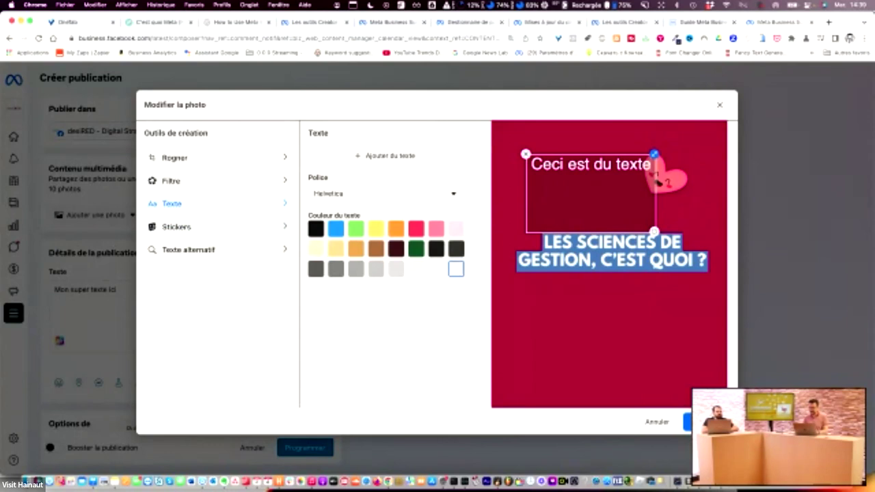
{"action": "left_click", "coordinate": [336, 230]}
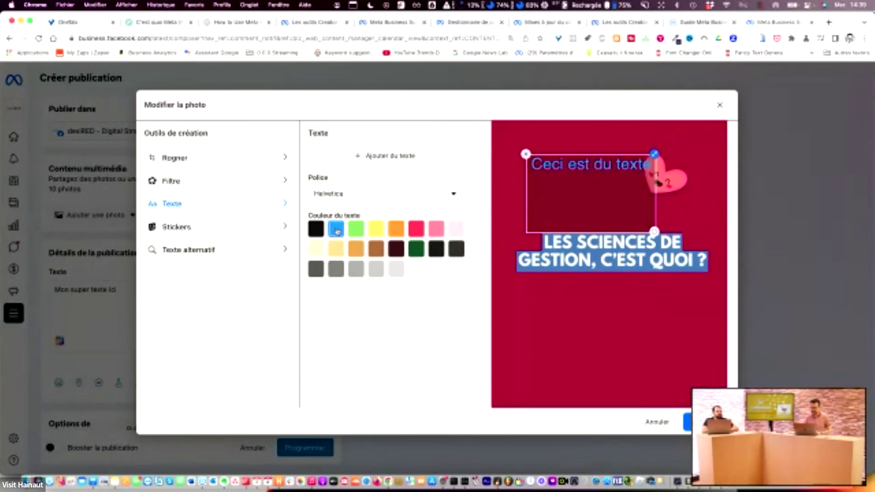
{"action": "left_click_drag", "start_coordinate": [616, 164], "coordinate": [635, 308]}
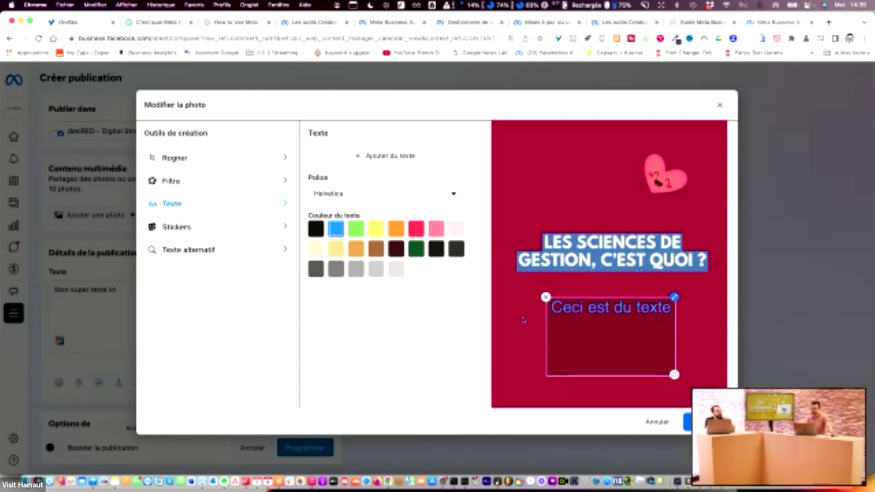
Step: Enter the alternative text "Ceci est une photo de couverture de la vidéo de l'UMONS sur les cours de gestion" and apply the photo edits
{"action": "left_click", "coordinate": [216, 253]}
{"action": "left_click", "coordinate": [353, 153]}
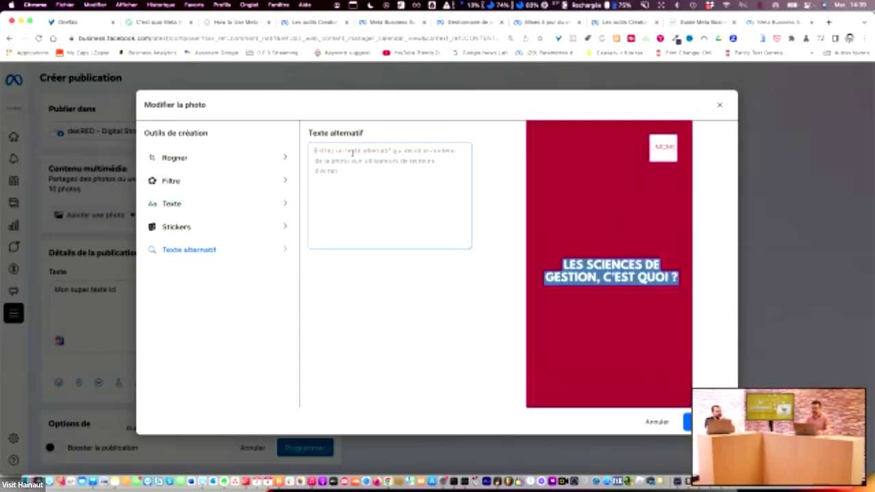
{"action": "type", "text": "Ces"}
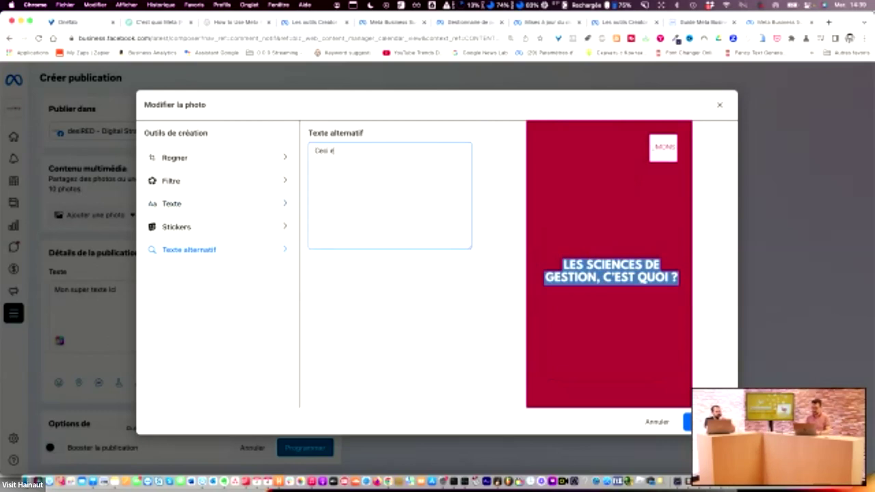
{"action": "type", "text": " est une photo de couv"}
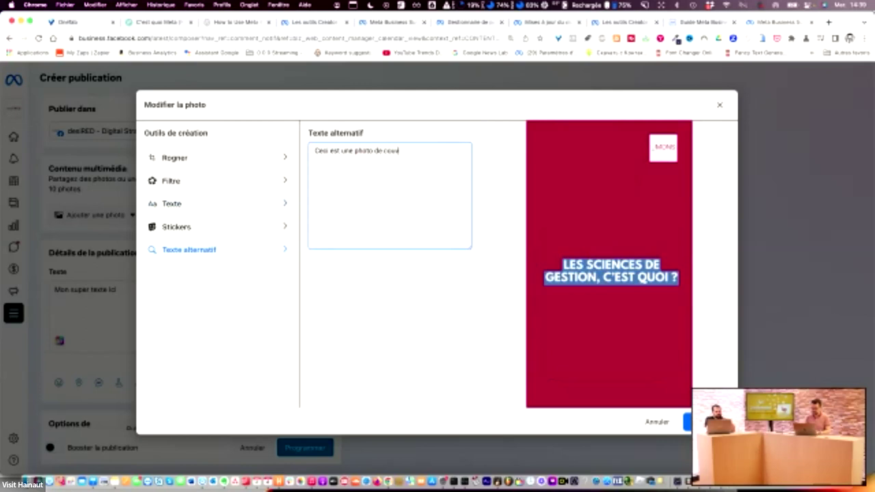
{"action": "type", "text": "éo de l'UMONS sur les cours de gestion"}
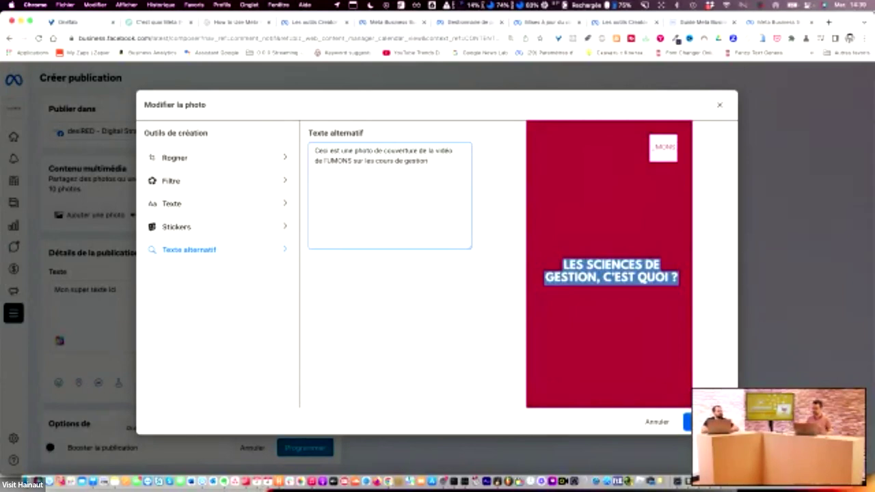
{"action": "left_click", "coordinate": [688, 423]}
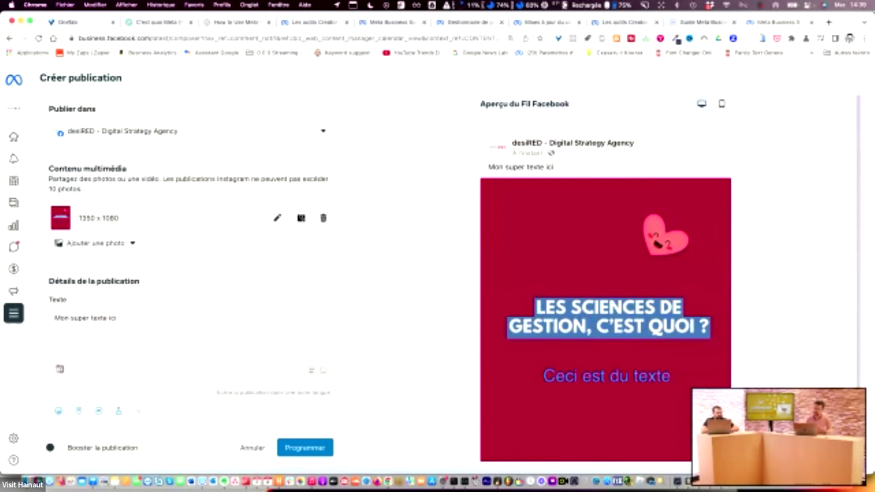
{"action": "left_click", "coordinate": [207, 327]}
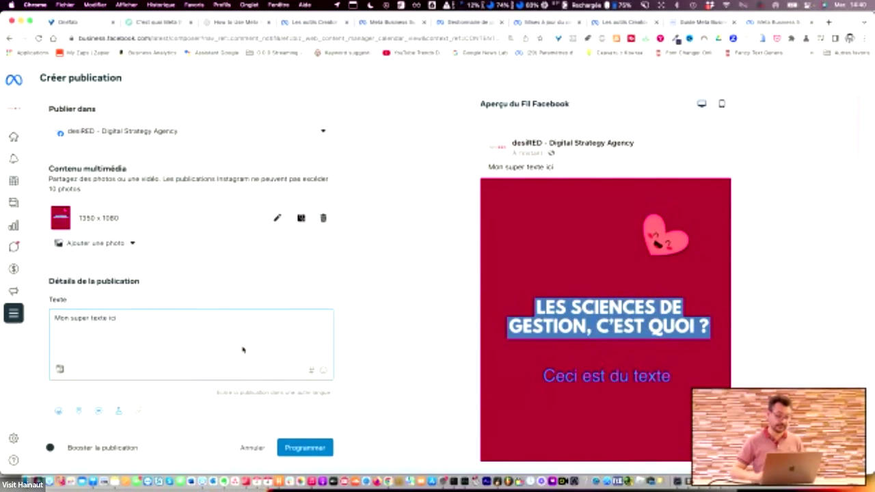
{"action": "key", "text": "Return"}
{"action": "key", "text": "Return"}
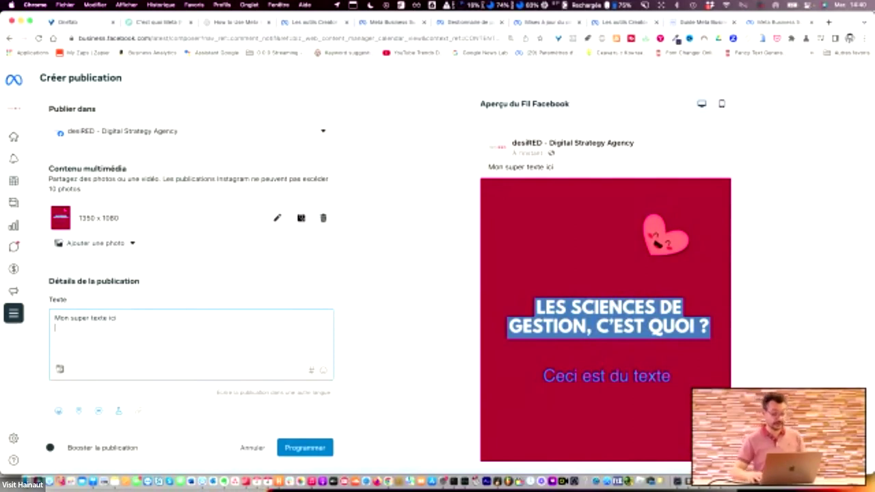
{"action": "type", "text": "Mon lien"}
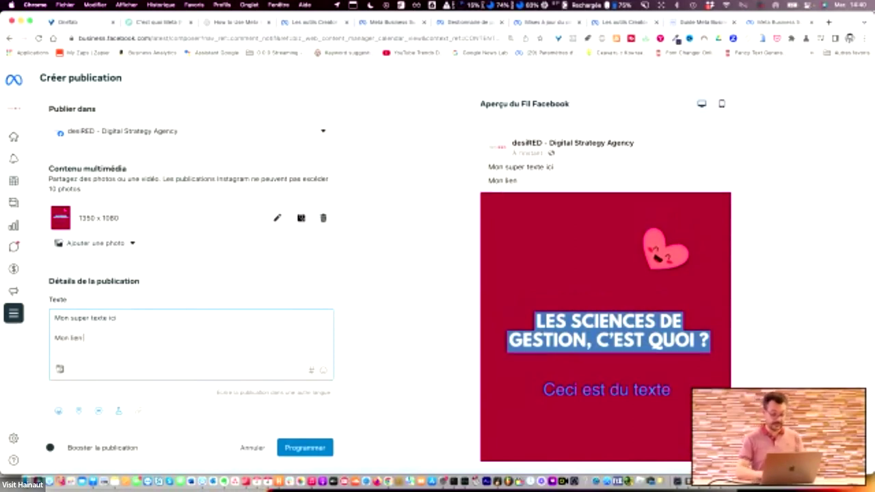
{"action": "type", "text": " vers mon site we"}
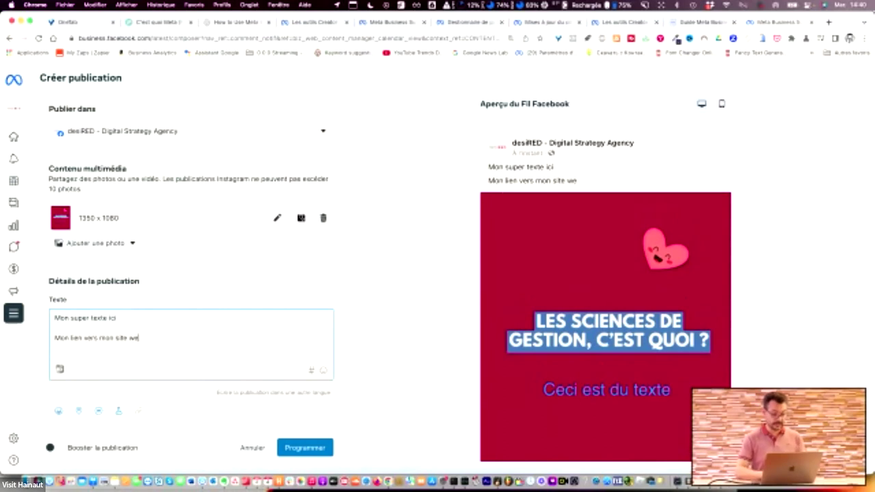
{"action": "type", "text": "b : http"}
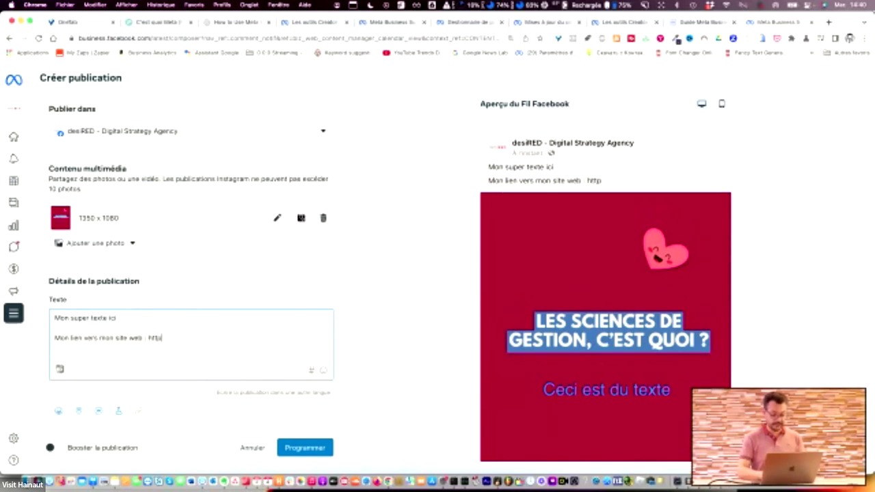
{"action": "type", "text": "s://desired.be"}
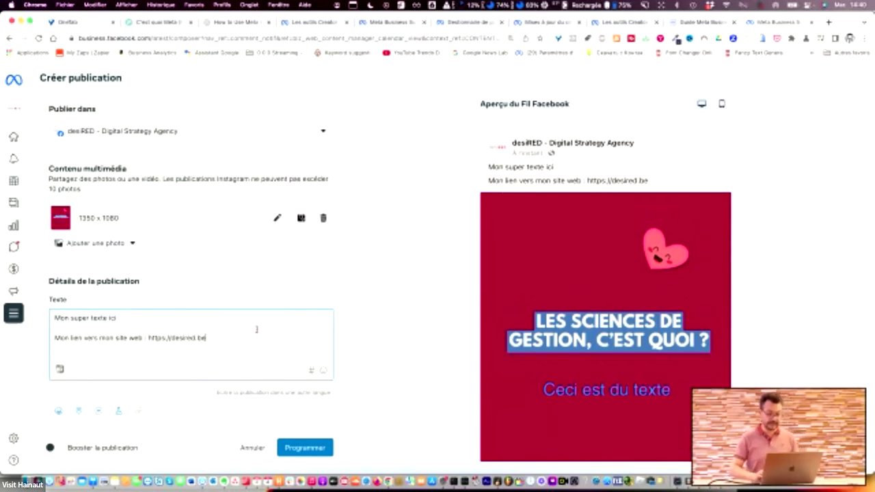
Step: Add a version of the publication in another language and set its language to Anglais
{"action": "scroll", "coordinate": [256, 329], "scroll_direction": "down", "scroll_amount": 4}
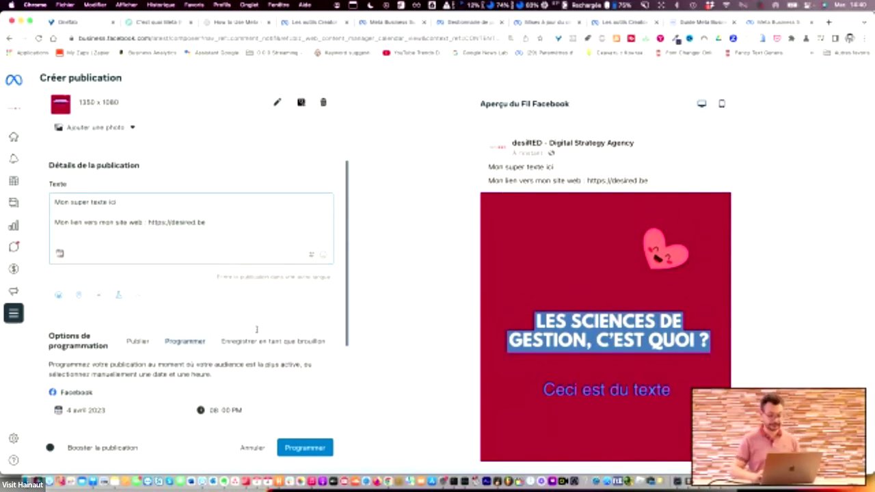
{"action": "left_click", "coordinate": [244, 263]}
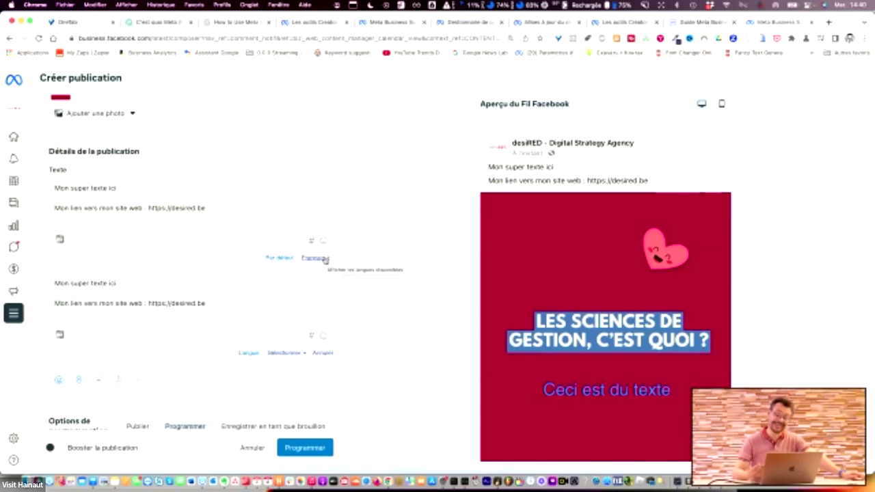
{"action": "left_click", "coordinate": [290, 354]}
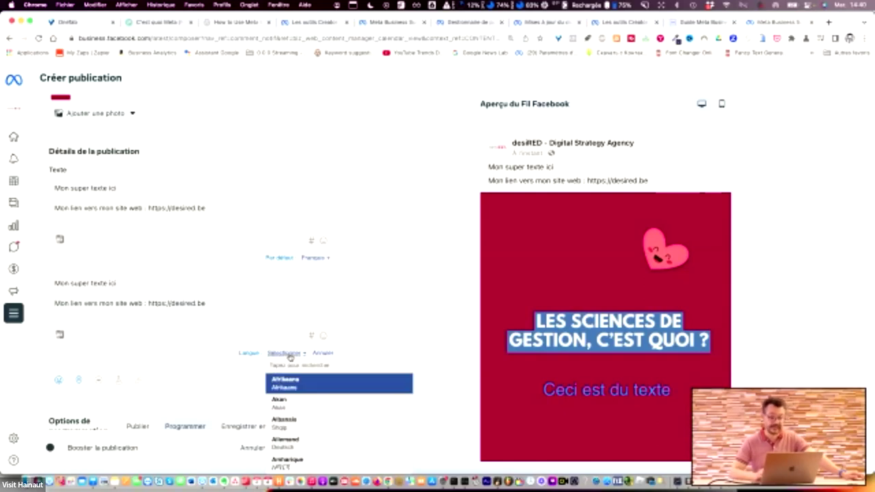
{"action": "scroll", "coordinate": [296, 415], "scroll_direction": "down", "scroll_amount": 2}
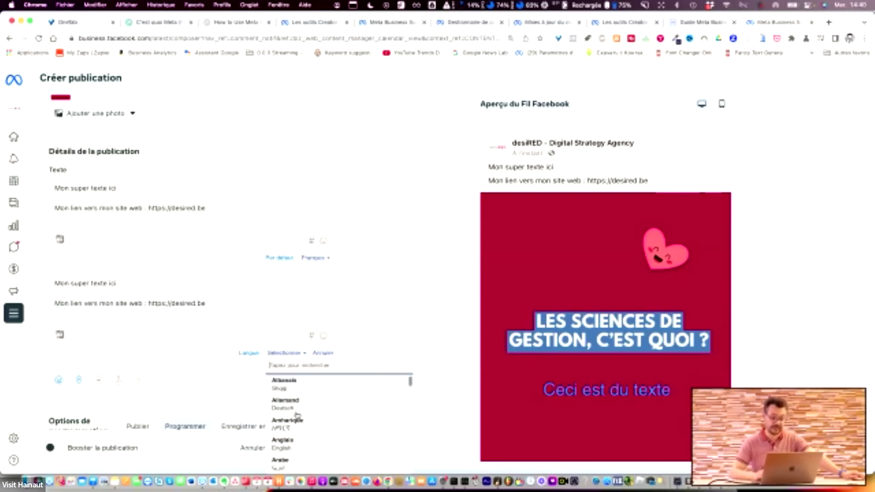
{"action": "type", "text": "anglais"}
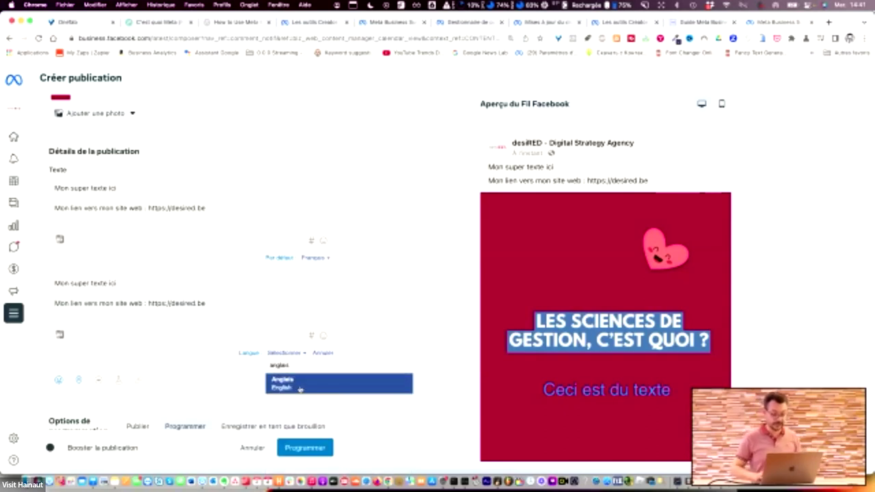
{"action": "left_click", "coordinate": [300, 387]}
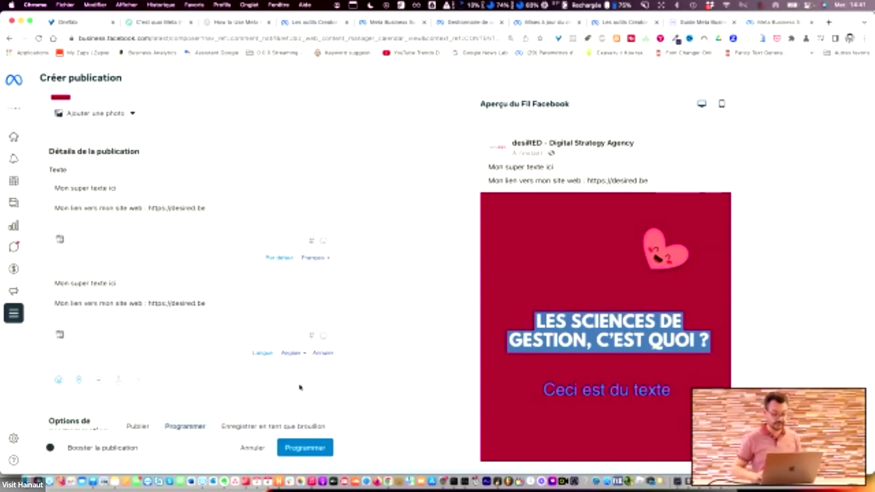
Step: Replace the first line of the English version with "My super fancy text"
{"action": "left_click", "coordinate": [241, 296]}
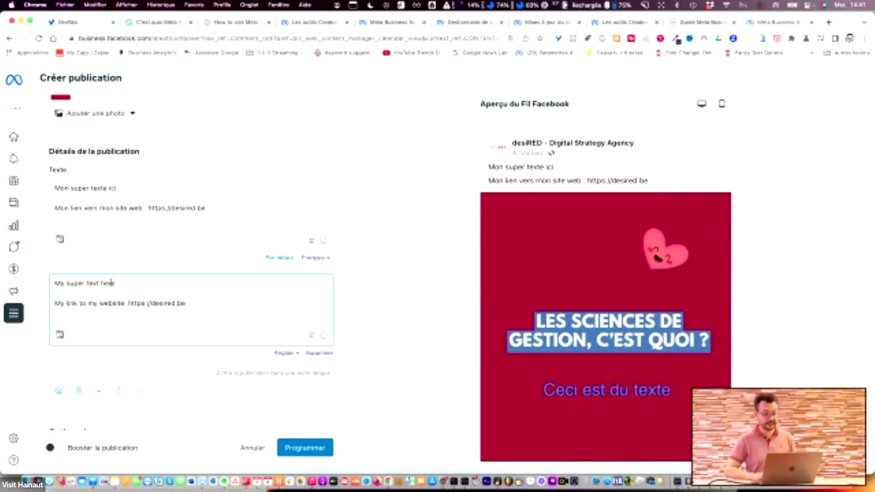
{"action": "triple_click", "coordinate": [159, 282]}
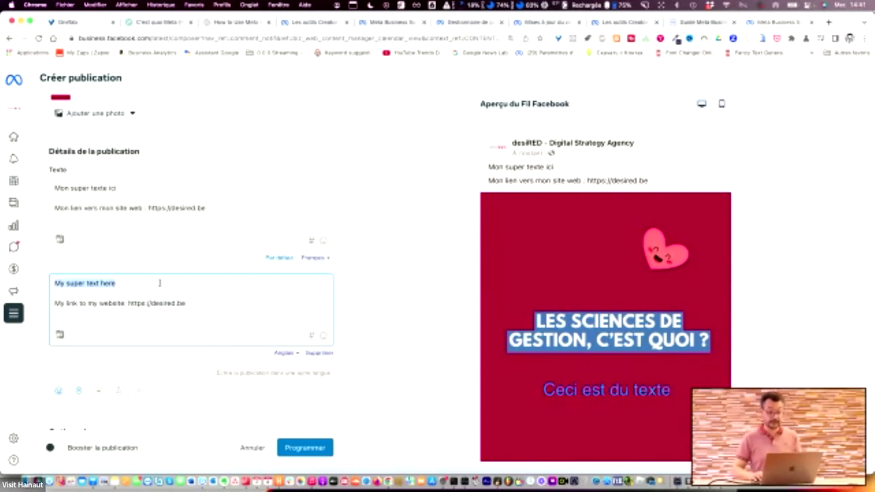
{"action": "type", "text": "My su"}
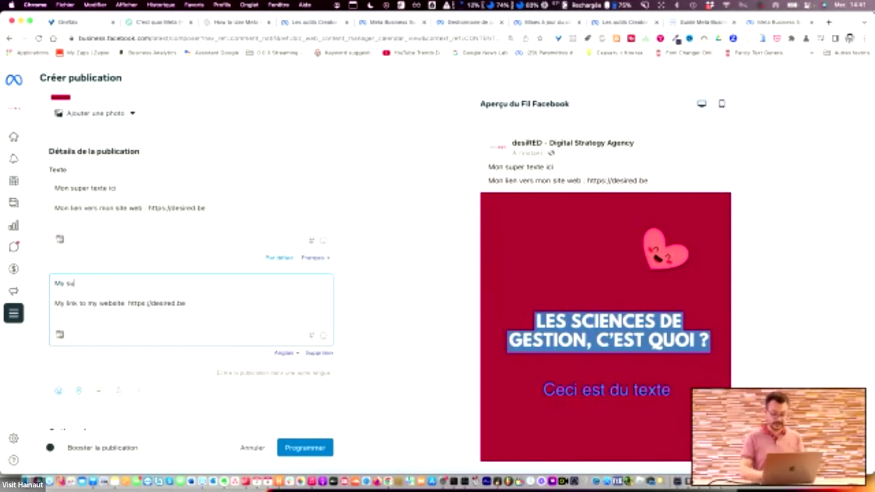
{"action": "type", "text": "per fancy text"}
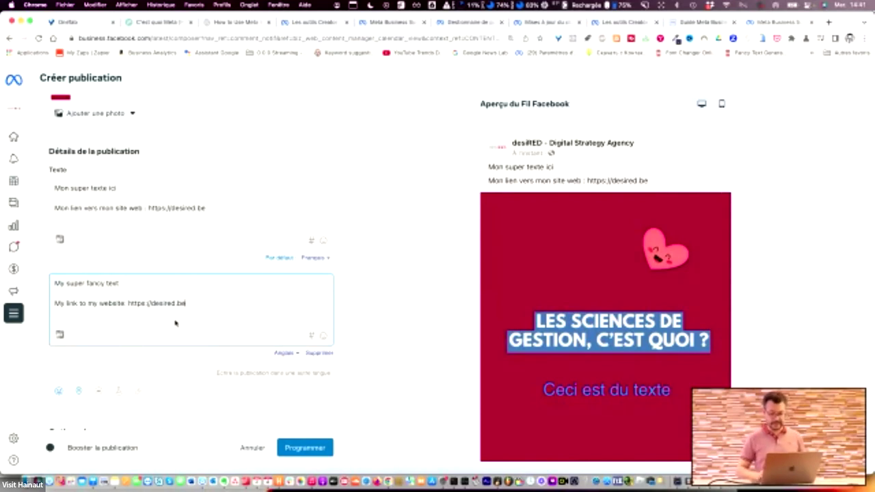
Step: Add a third language version of the publication text, leaving its language unselected, and return to the English version
{"action": "scroll", "coordinate": [206, 324], "scroll_direction": "down", "scroll_amount": 3}
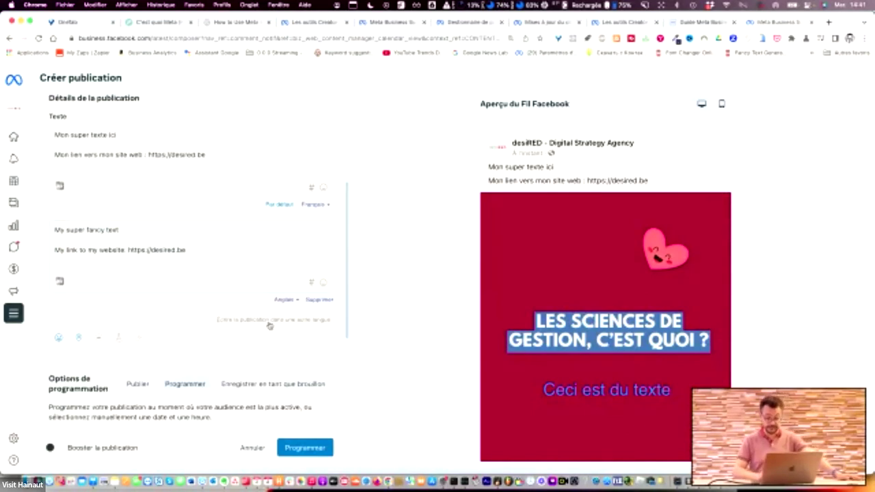
{"action": "left_click", "coordinate": [269, 322]}
{"action": "scroll", "coordinate": [269, 322], "scroll_direction": "down", "scroll_amount": 4}
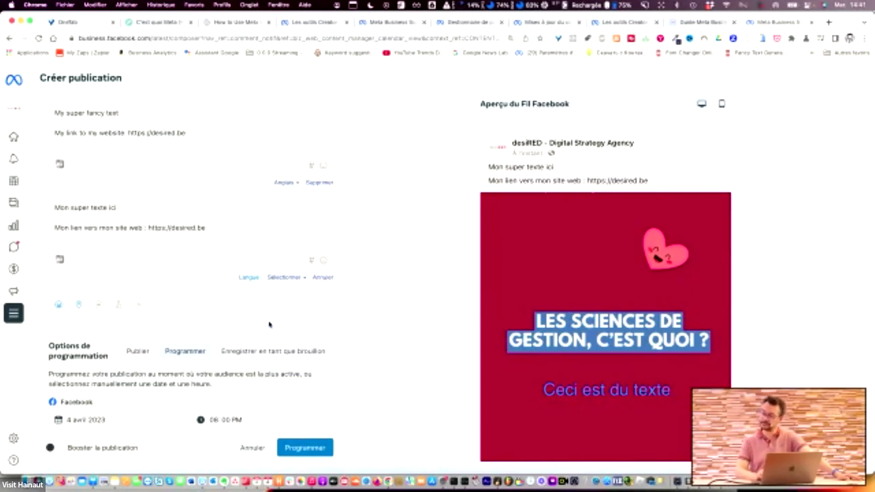
{"action": "scroll", "coordinate": [269, 324], "scroll_direction": "up", "scroll_amount": 4}
{"action": "left_click", "coordinate": [258, 246]}
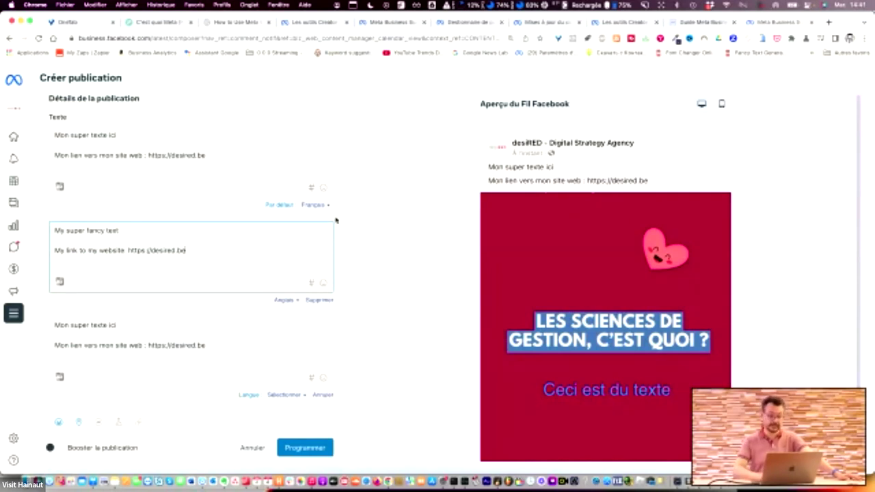
Step: Add the mood "surexcité" to the publication and save it
{"action": "scroll", "coordinate": [198, 248], "scroll_direction": "down", "scroll_amount": 3}
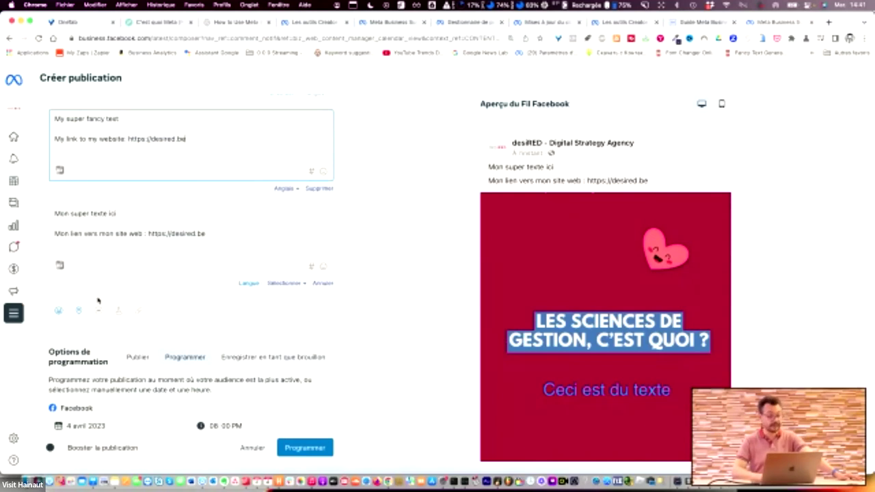
{"action": "left_click", "coordinate": [60, 312]}
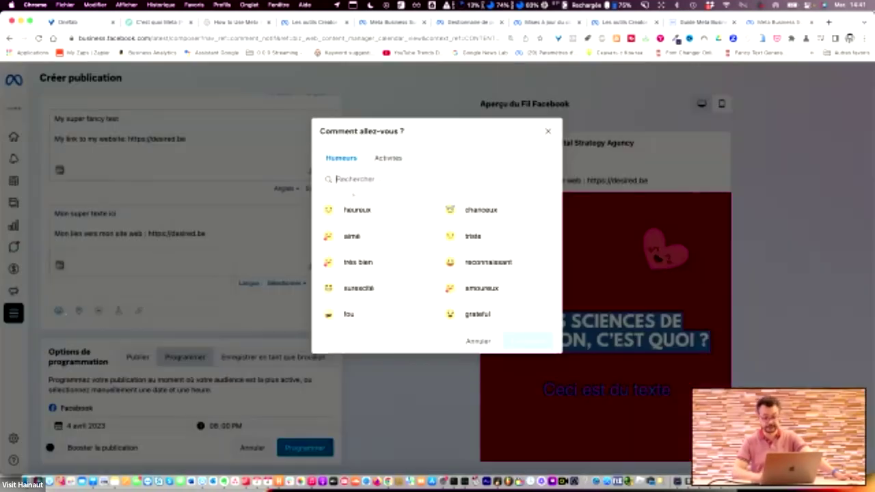
{"action": "left_click", "coordinate": [369, 288]}
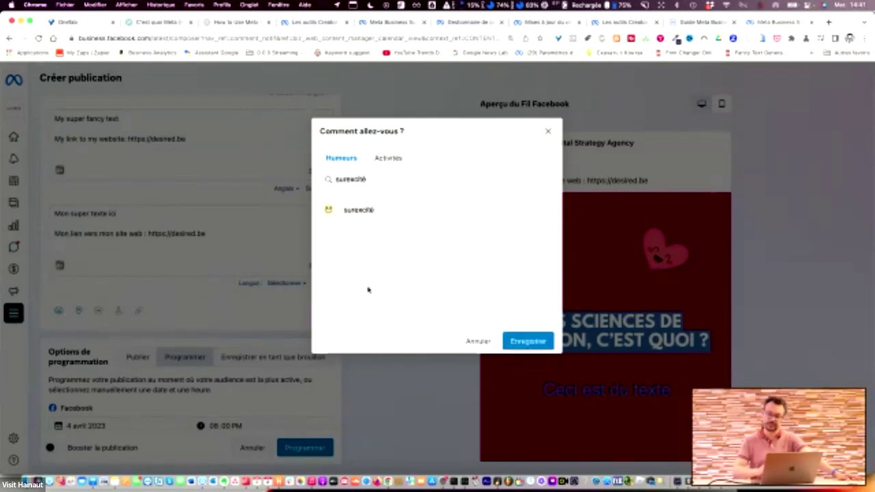
{"action": "left_click", "coordinate": [525, 340]}
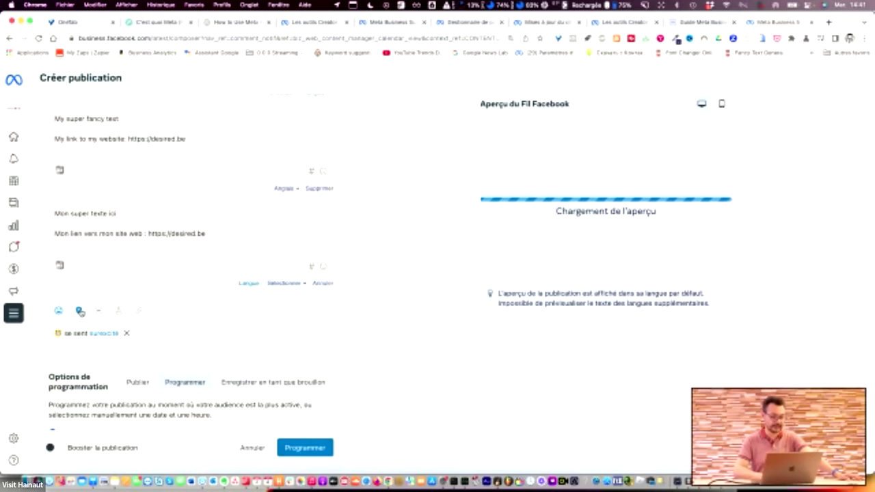
Step: Search the places for Charleroi and for Technofutur TIC, and set Technofutur TIC in Gosselies as the publication's location
{"action": "left_click", "coordinate": [80, 312]}
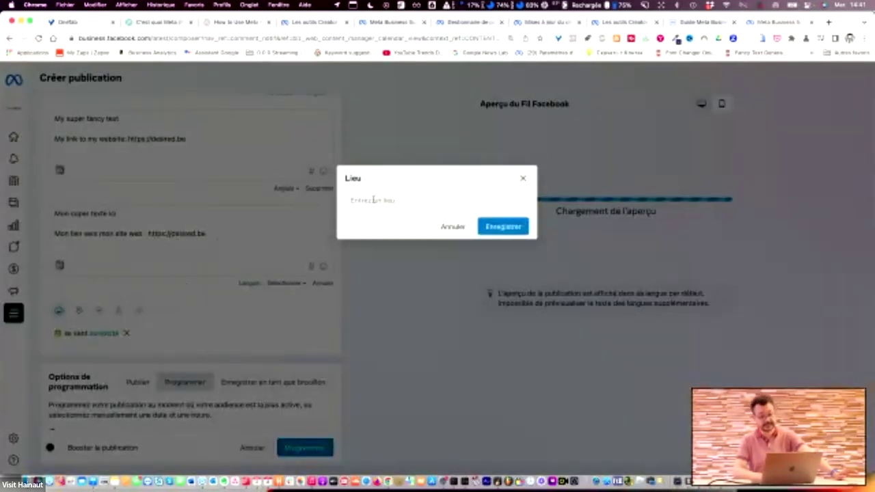
{"action": "type", "text": "c"}
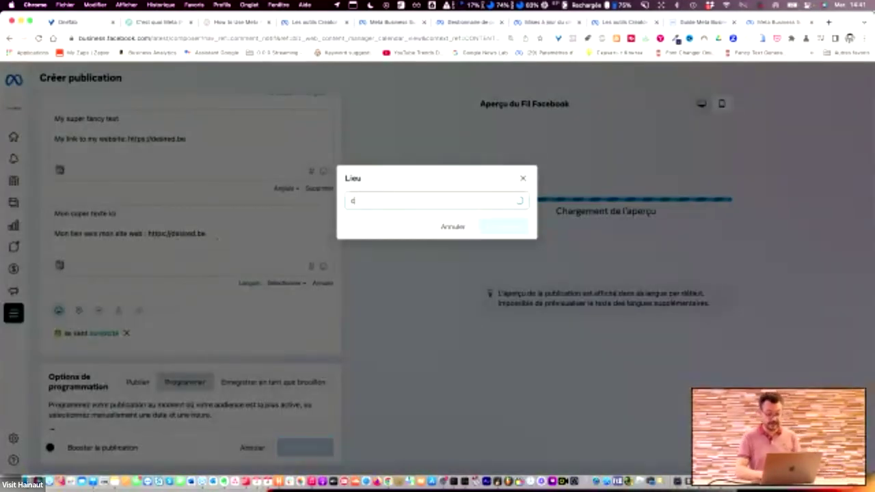
{"action": "type", "text": "harleroi"}
{"action": "key", "text": "super+a"}
{"action": "type", "text": "Technofut"}
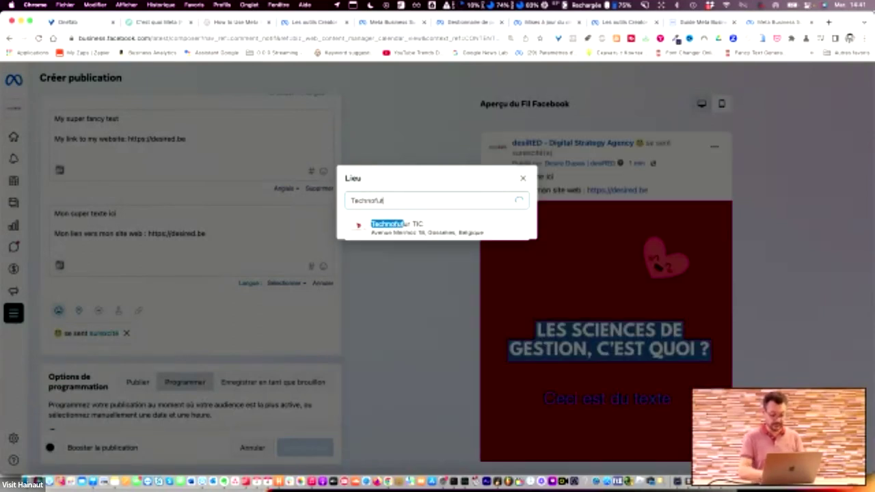
{"action": "type", "text": "ur TI"}
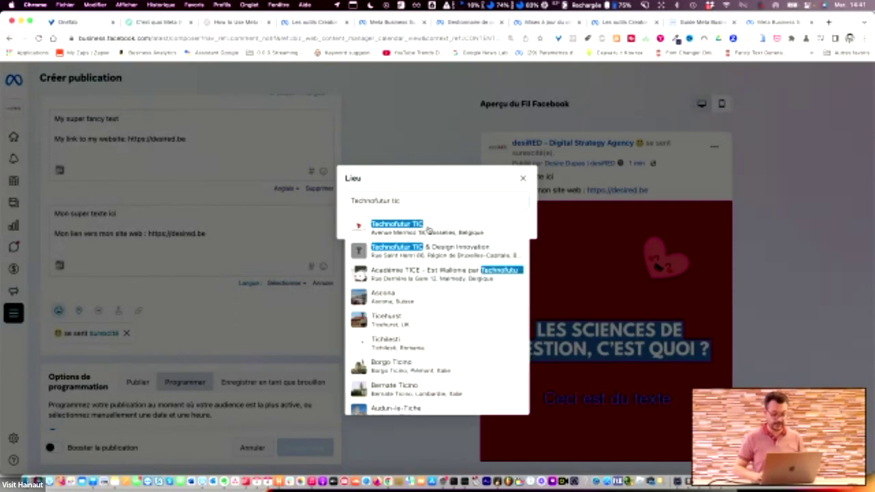
{"action": "left_click", "coordinate": [428, 229]}
{"action": "left_click", "coordinate": [503, 227]}
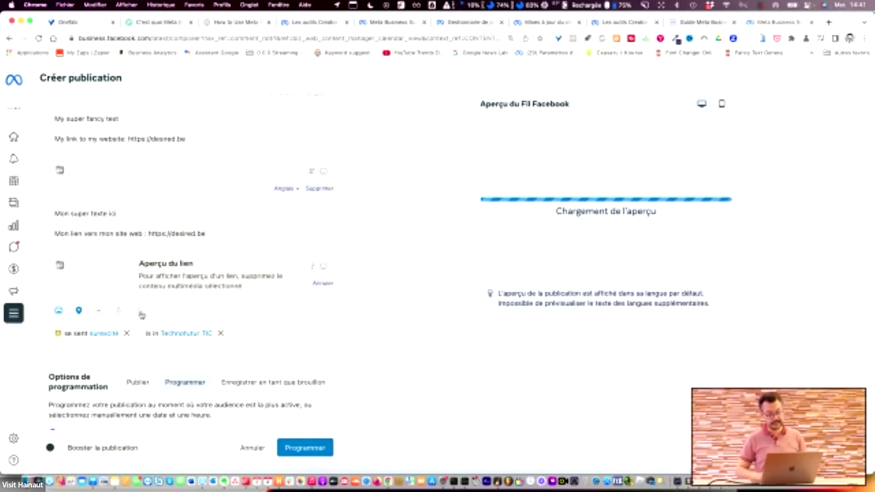
Step: Remove both the mood and the location from the publication, checking what the A/B test option requires
{"action": "scroll", "coordinate": [267, 256], "scroll_direction": "up", "scroll_amount": 5}
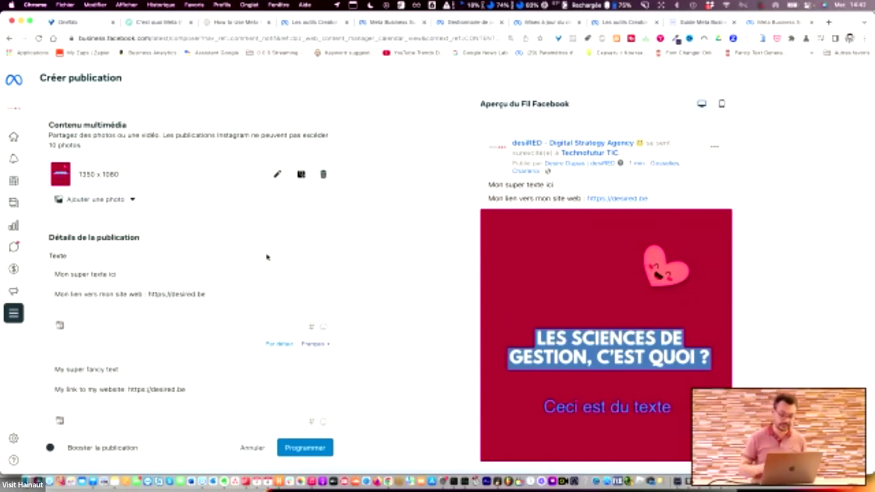
{"action": "scroll", "coordinate": [267, 258], "scroll_direction": "down", "scroll_amount": 8}
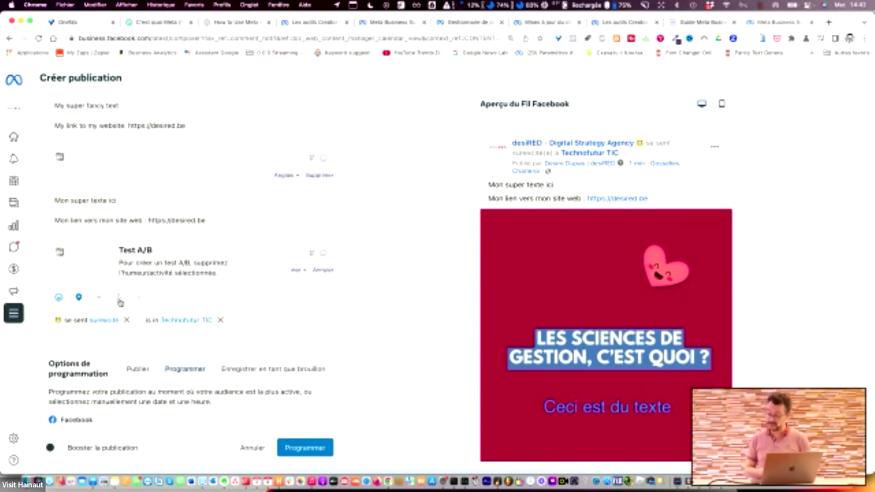
{"action": "left_click", "coordinate": [126, 320]}
{"action": "mouse_move", "coordinate": [120, 300]}
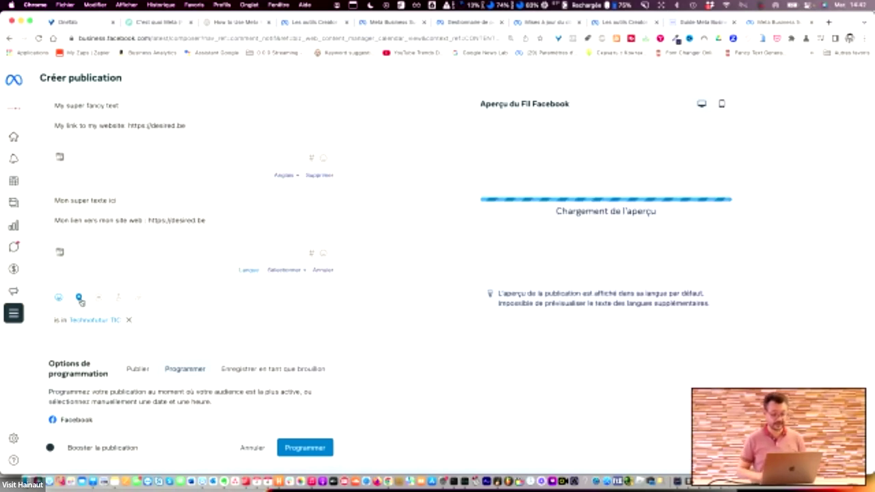
{"action": "left_click", "coordinate": [128, 320]}
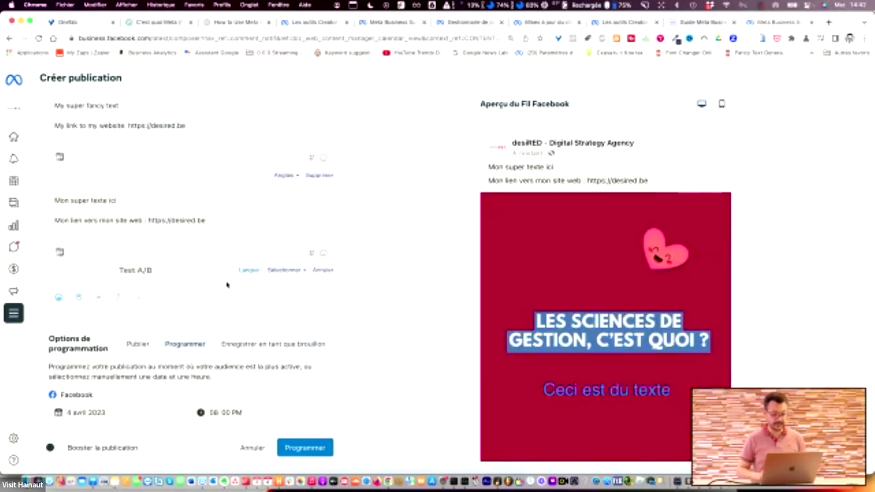
Step: Set the publication's scheduled time on 4 avril 2023 to 08:03 PM
{"action": "scroll", "coordinate": [224, 285], "scroll_direction": "down", "scroll_amount": 3}
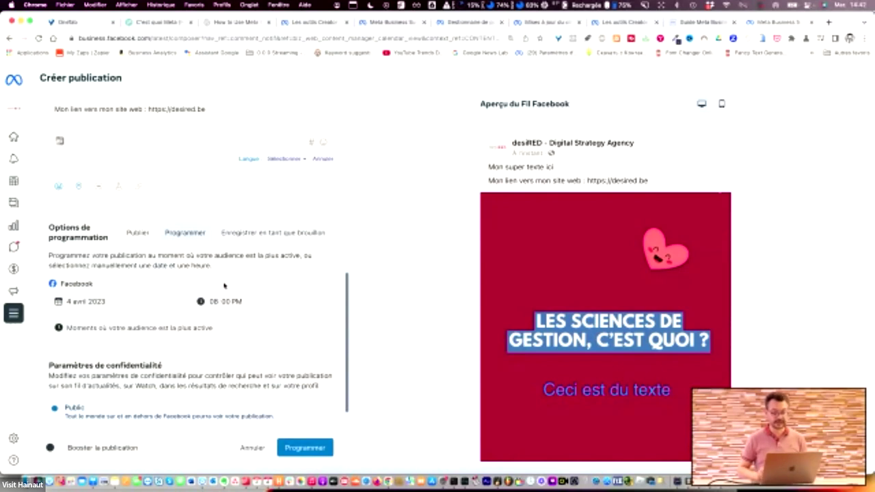
{"action": "scroll", "coordinate": [224, 285], "scroll_direction": "up", "scroll_amount": 3}
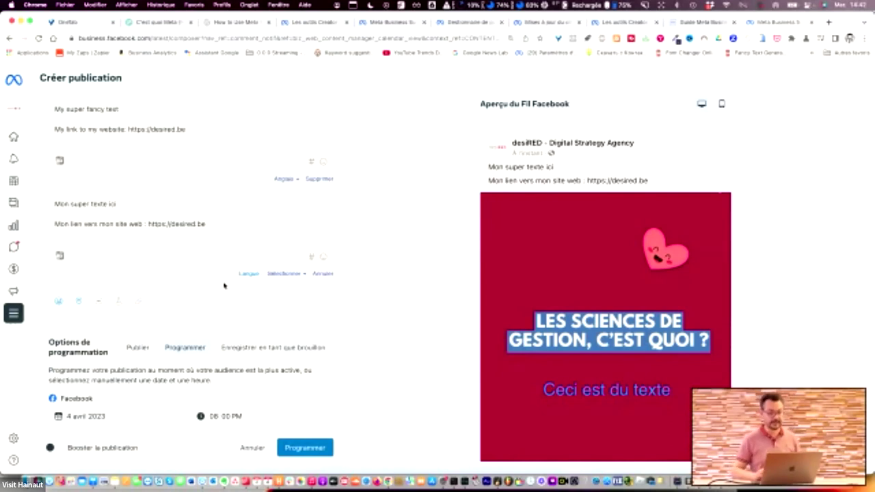
{"action": "scroll", "coordinate": [224, 286], "scroll_direction": "down", "scroll_amount": 5}
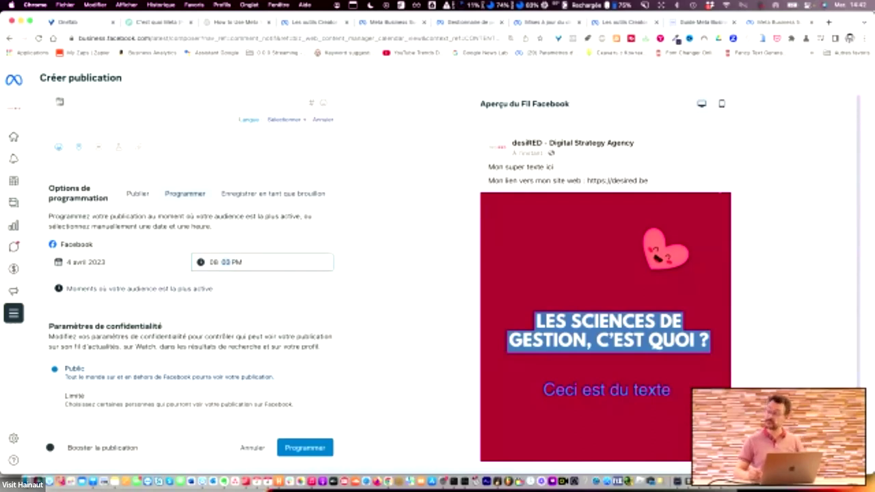
{"action": "left_click", "coordinate": [362, 338]}
{"action": "scroll", "coordinate": [219, 344], "scroll_direction": "down", "scroll_amount": 1}
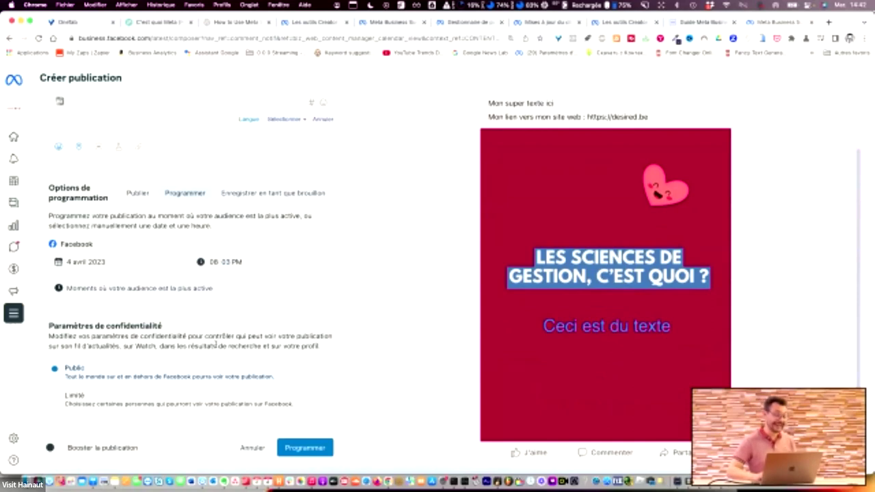
Step: Restrict the publication's visibility to Limité and view the age choices for the custom audience
{"action": "left_click", "coordinate": [54, 396]}
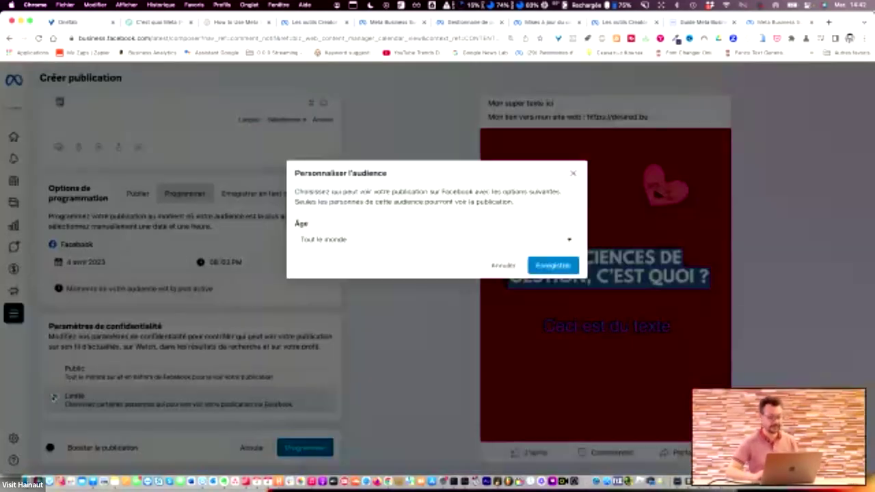
{"action": "left_click", "coordinate": [369, 246]}
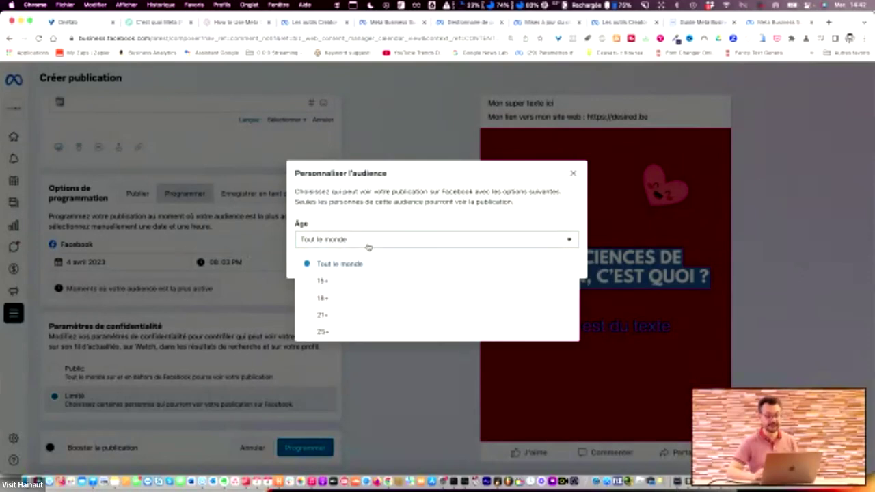
{"action": "left_click", "coordinate": [423, 183]}
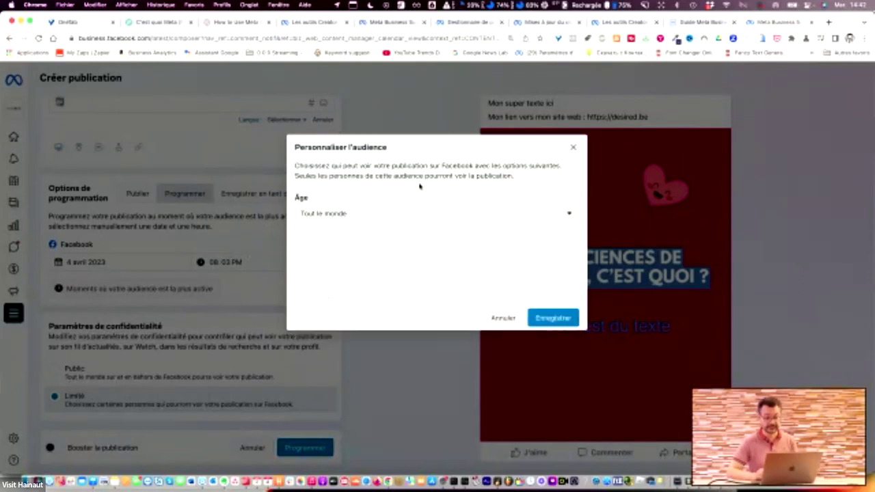
{"action": "left_click", "coordinate": [399, 213]}
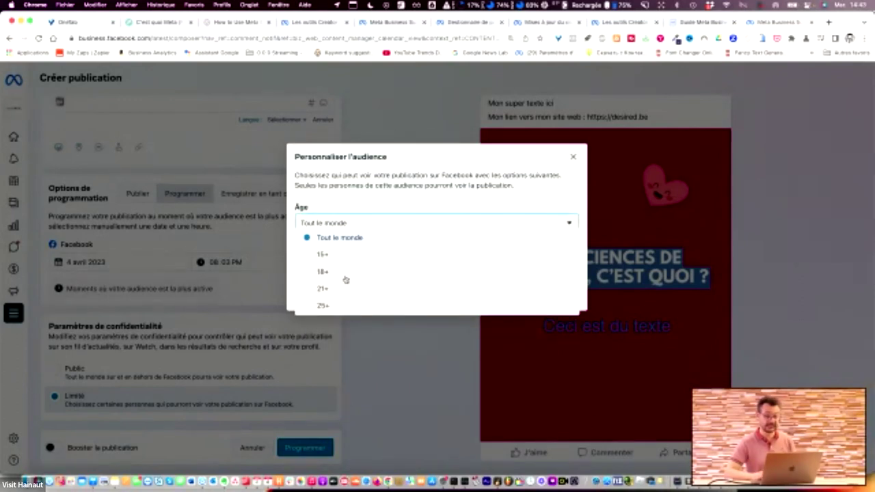
{"action": "left_click", "coordinate": [413, 199]}
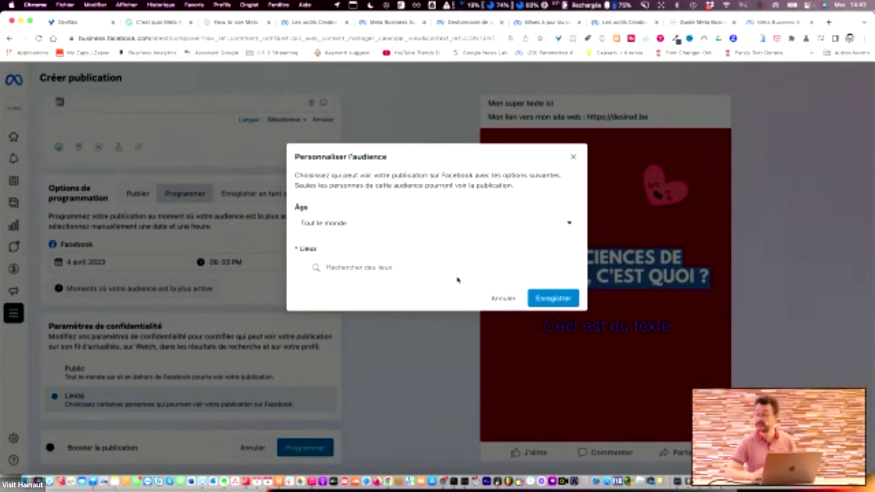
Step: Add the Belgian postal code 6032 as an audience location, and cancel the audience customization
{"action": "left_click", "coordinate": [398, 268]}
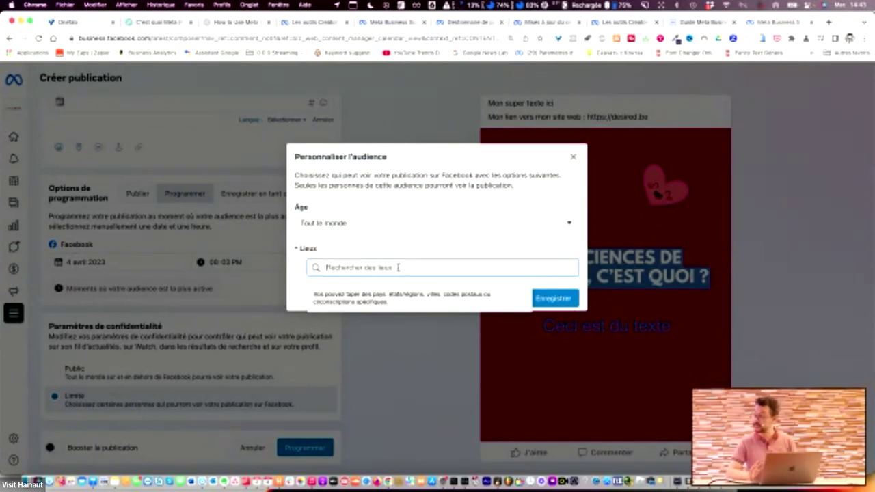
{"action": "type", "text": "6002"}
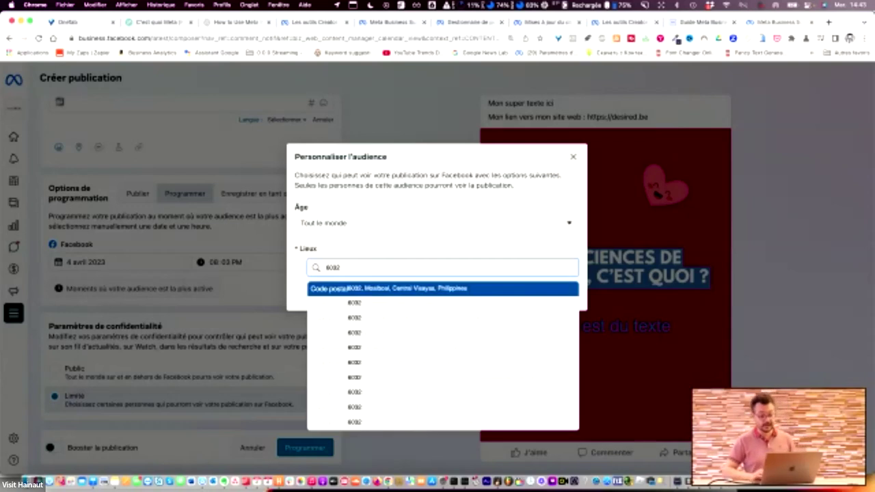
{"action": "left_click", "coordinate": [417, 304]}
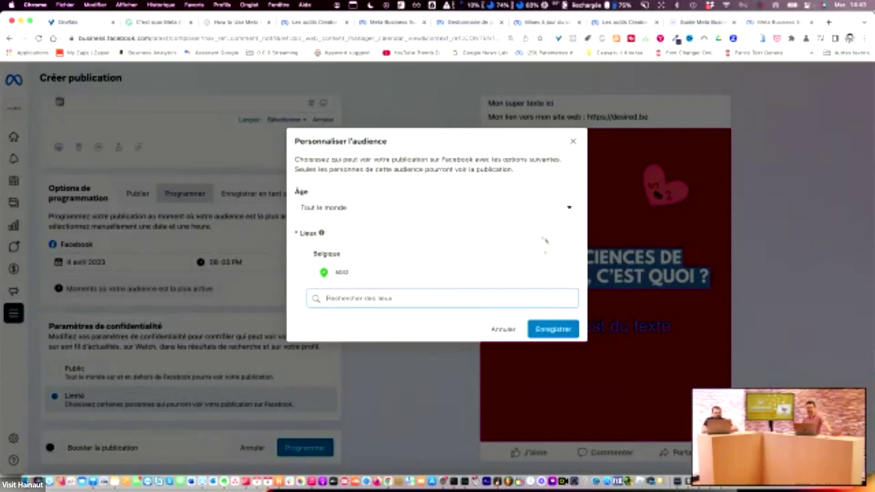
{"action": "left_click", "coordinate": [511, 329]}
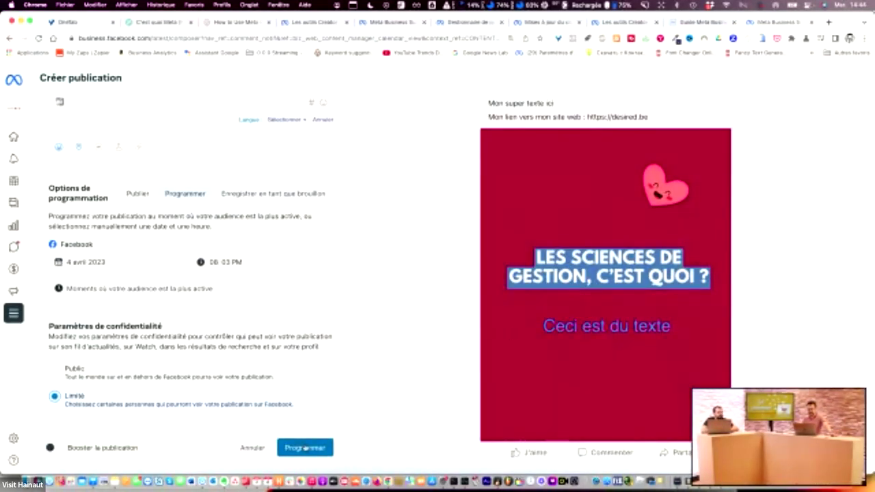
Step: Schedule the publication and decline the offer to boost it
{"action": "left_click", "coordinate": [308, 450]}
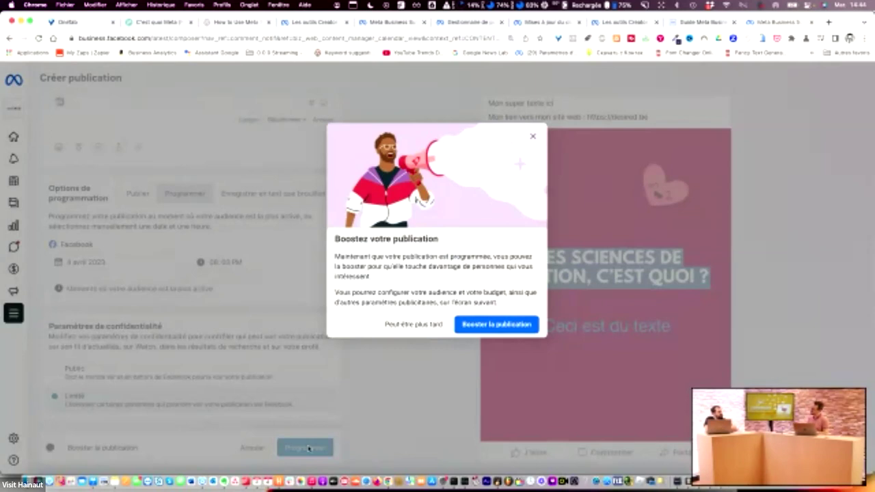
{"action": "left_click", "coordinate": [433, 325]}
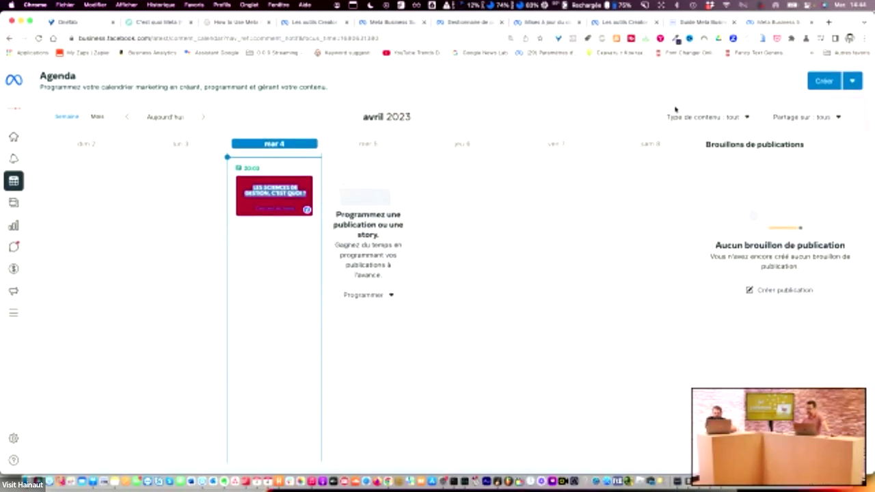
Step: View the kinds of content that can be created from the agenda, without creating any
{"action": "left_click", "coordinate": [859, 80]}
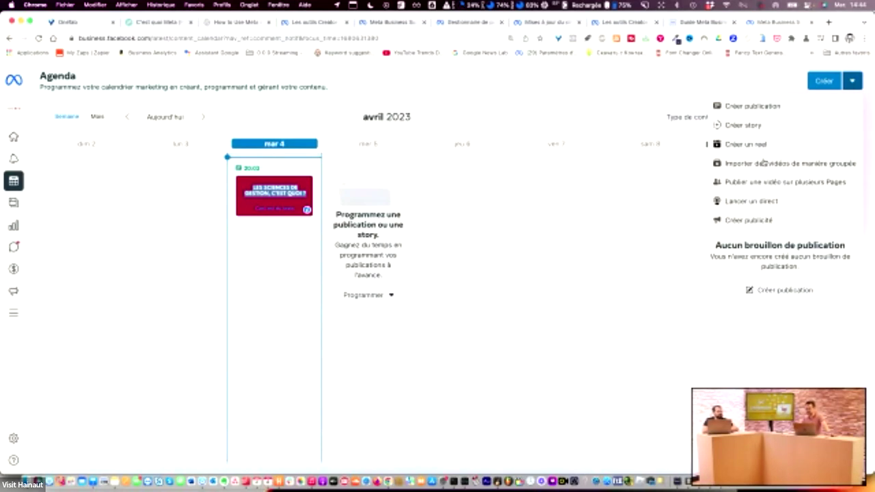
{"action": "left_click", "coordinate": [485, 84]}
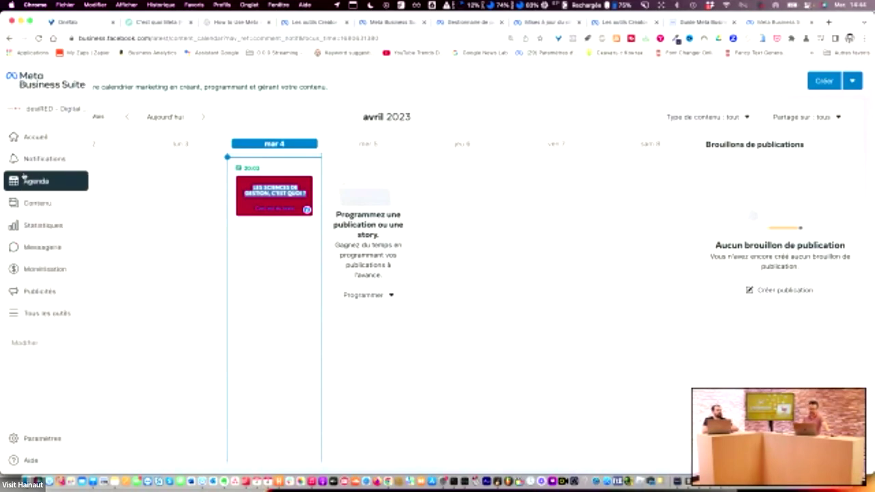
Step: Go back two weeks in the agenda to 19–25 March 2023 and view the 23 March publication's details
{"action": "left_click", "coordinate": [127, 119]}
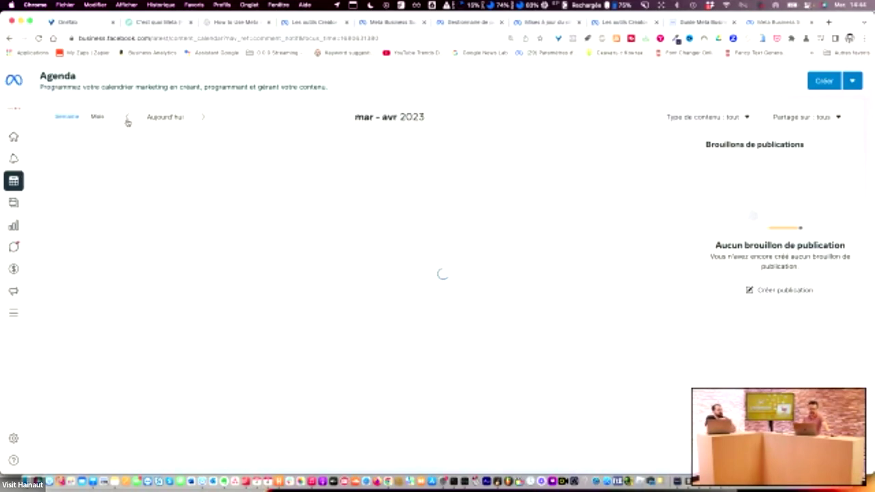
{"action": "left_click", "coordinate": [127, 120]}
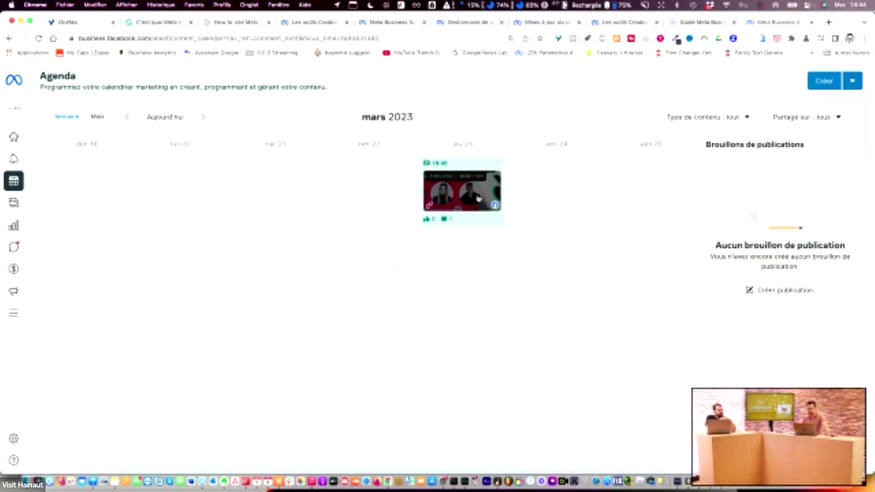
{"action": "mouse_move", "coordinate": [437, 227]}
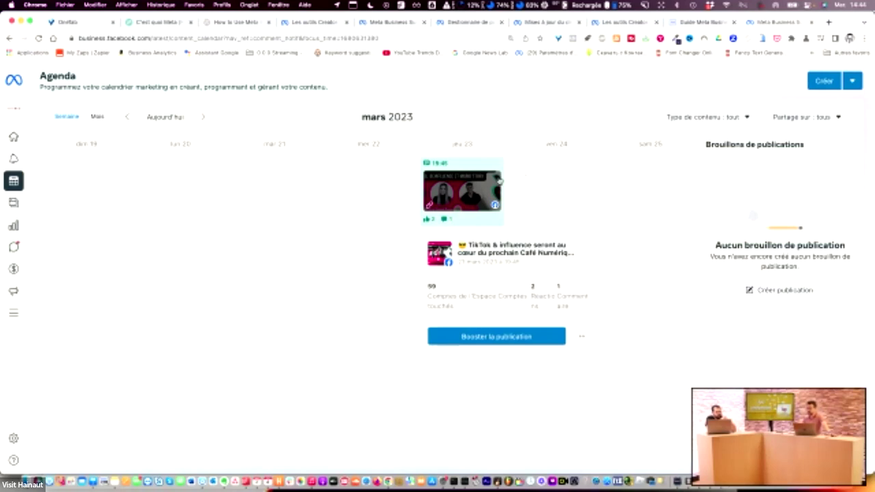
Step: Switch the agenda to the monthly view and look over March 2023
{"action": "left_click", "coordinate": [106, 118]}
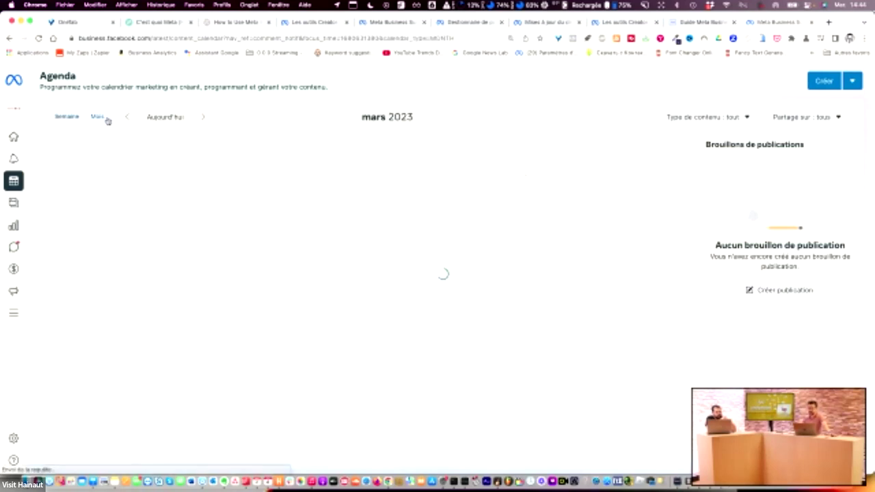
{"action": "scroll", "coordinate": [387, 343], "scroll_direction": "down", "scroll_amount": 2}
{"action": "scroll", "coordinate": [387, 343], "scroll_direction": "up", "scroll_amount": 2}
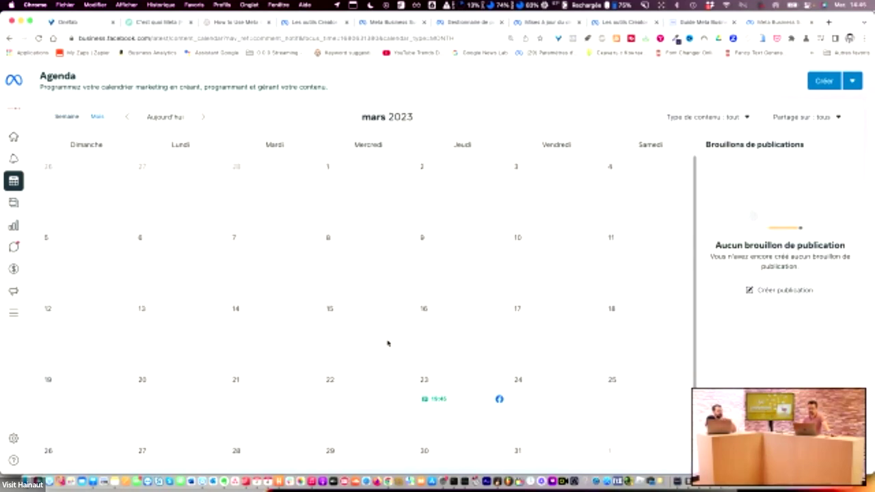
Step: Go back to February 2023 in the agenda and review the 9 February publication's preview and performance, then close its details
{"action": "left_click", "coordinate": [128, 118]}
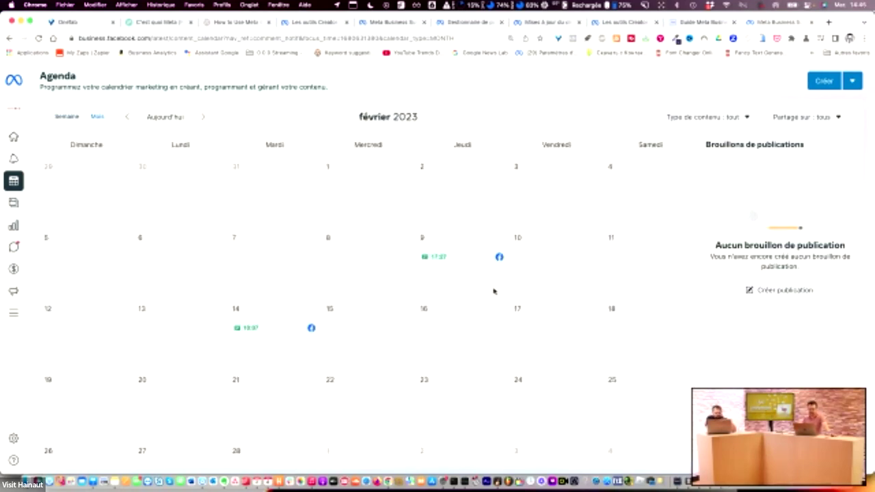
{"action": "left_click", "coordinate": [465, 259]}
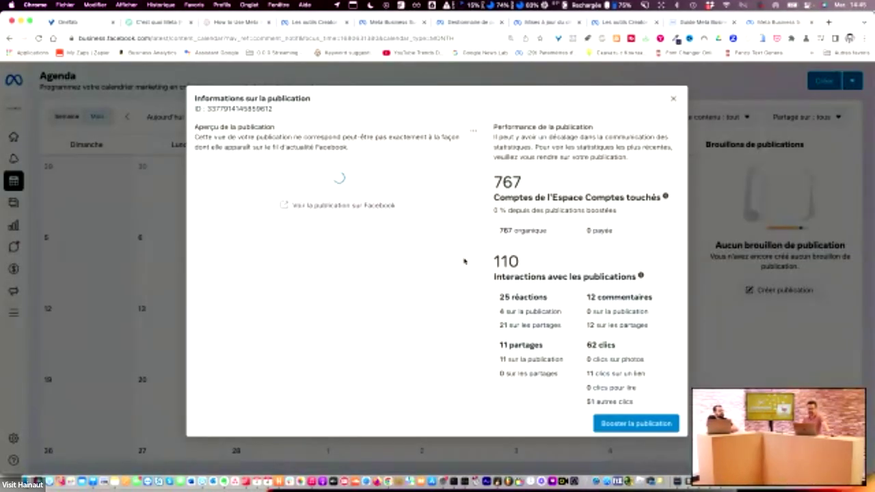
{"action": "scroll", "coordinate": [412, 219], "scroll_direction": "down", "scroll_amount": 5}
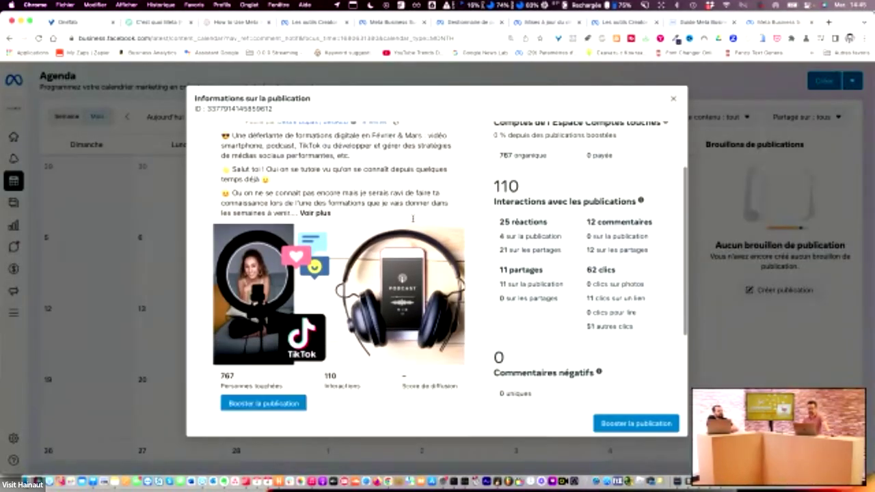
{"action": "scroll", "coordinate": [412, 219], "scroll_direction": "up", "scroll_amount": 5}
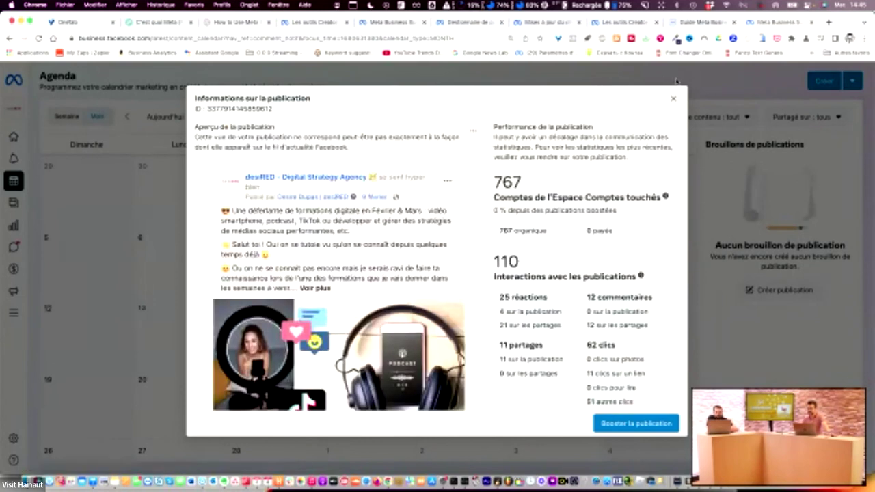
{"action": "left_click", "coordinate": [675, 100]}
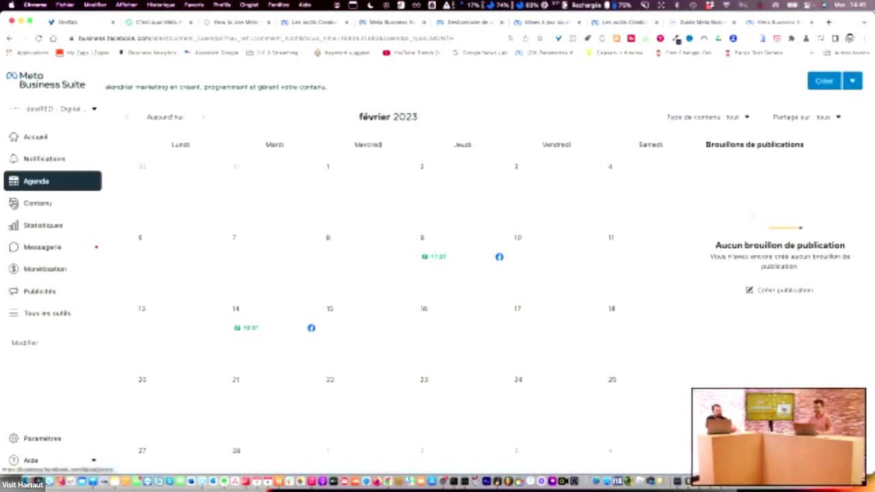
Step: Open the Contenu section and look through the list of published publications and reels
{"action": "left_click", "coordinate": [14, 204]}
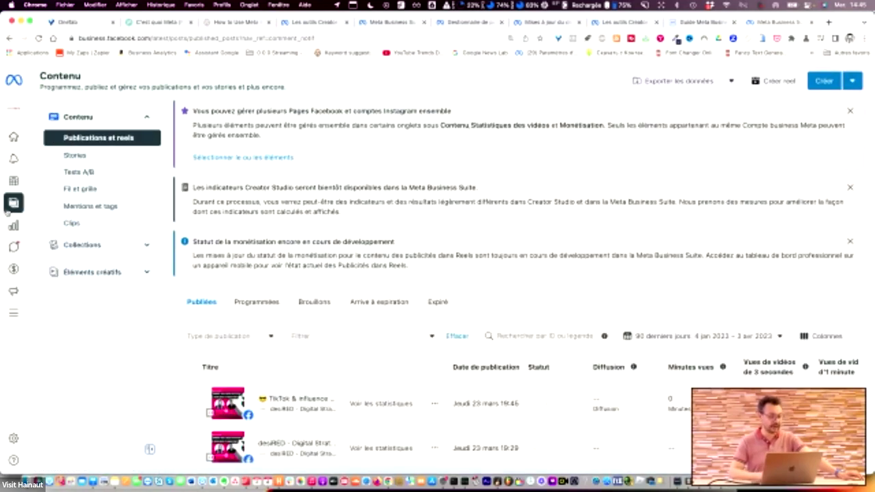
{"action": "mouse_move", "coordinate": [11, 209]}
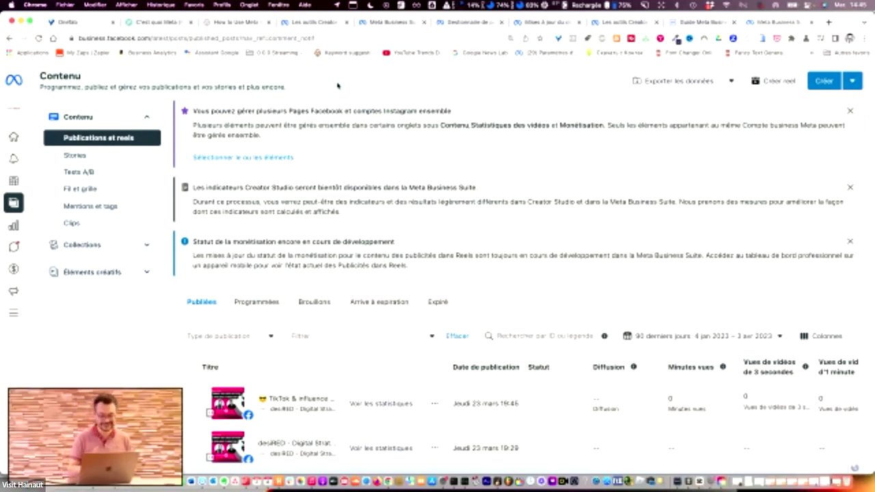
{"action": "scroll", "coordinate": [486, 222], "scroll_direction": "down", "scroll_amount": 1}
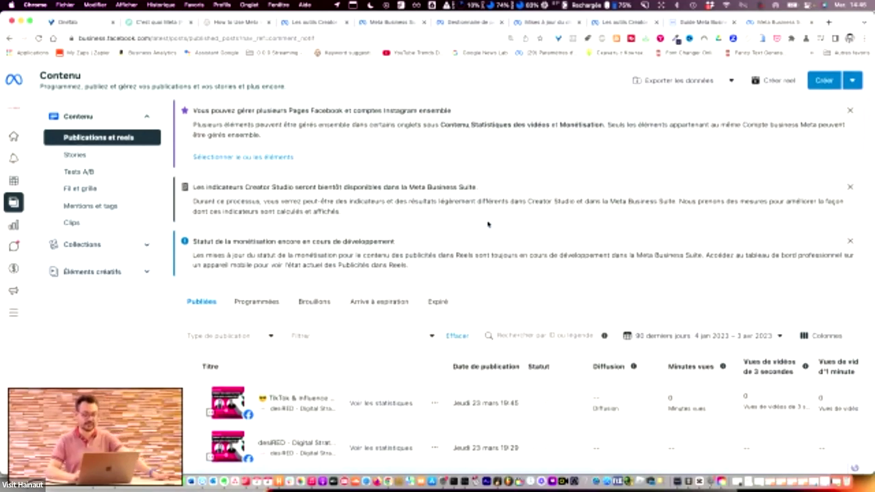
{"action": "scroll", "coordinate": [488, 223], "scroll_direction": "up", "scroll_amount": 1}
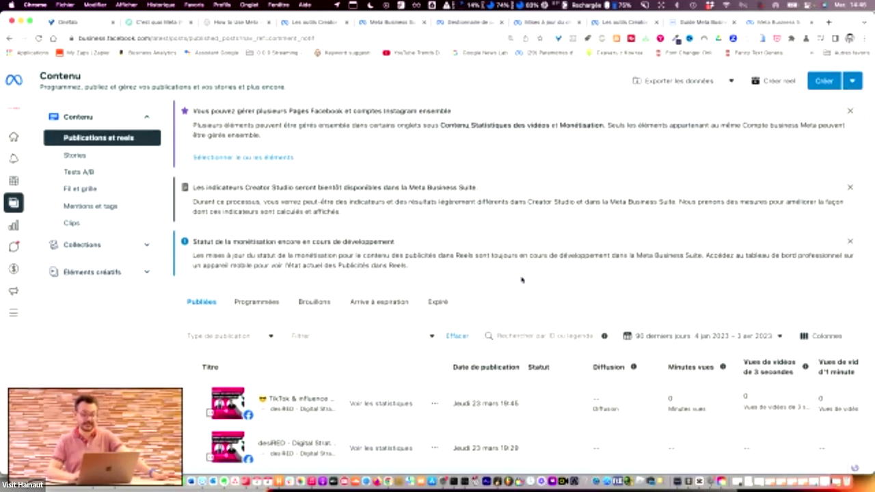
{"action": "scroll", "coordinate": [381, 376], "scroll_direction": "down", "scroll_amount": 10}
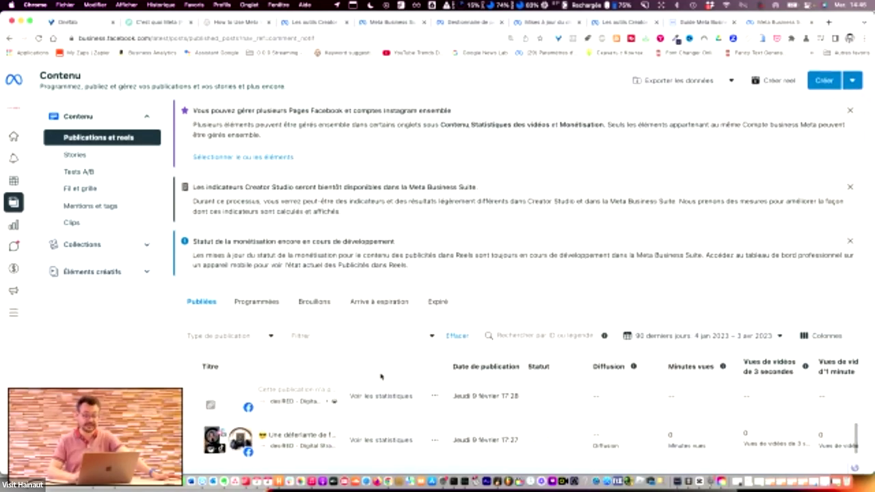
{"action": "scroll", "coordinate": [381, 376], "scroll_direction": "up", "scroll_amount": 10}
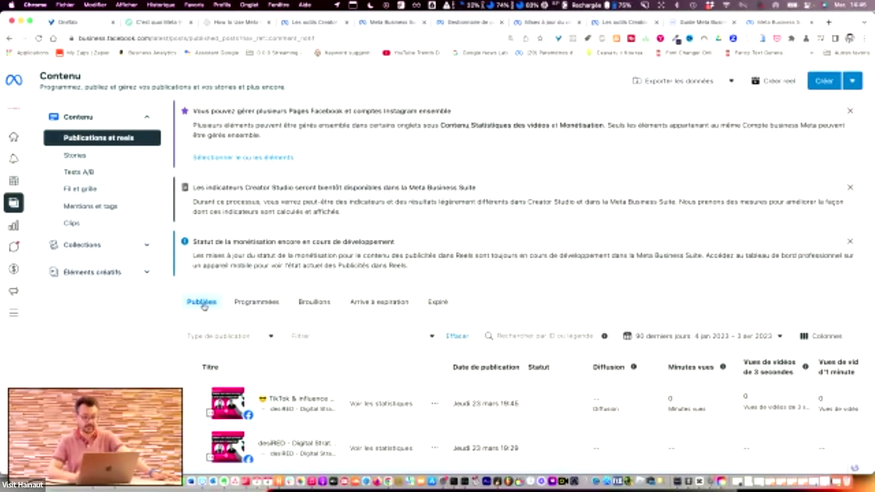
Step: Browse the scheduled, draft, soon-to-expire and expired publications, checking the actions offered for the scheduled one
{"action": "left_click", "coordinate": [259, 305]}
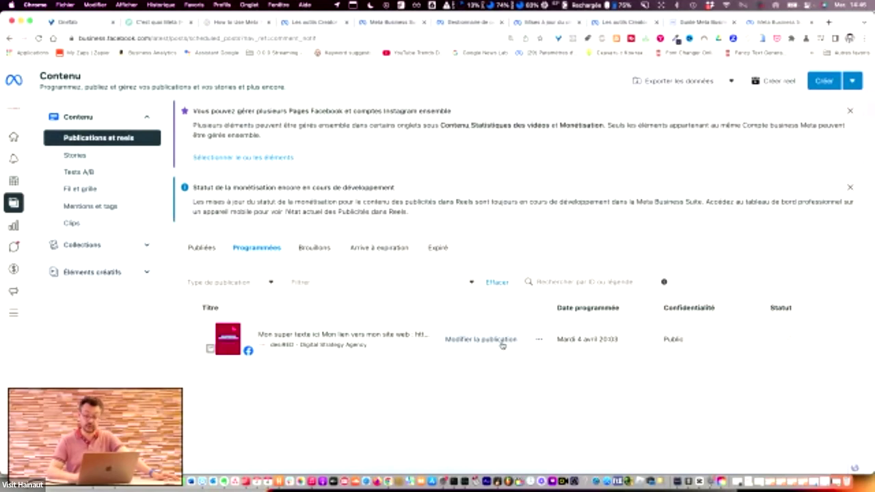
{"action": "left_click", "coordinate": [540, 338]}
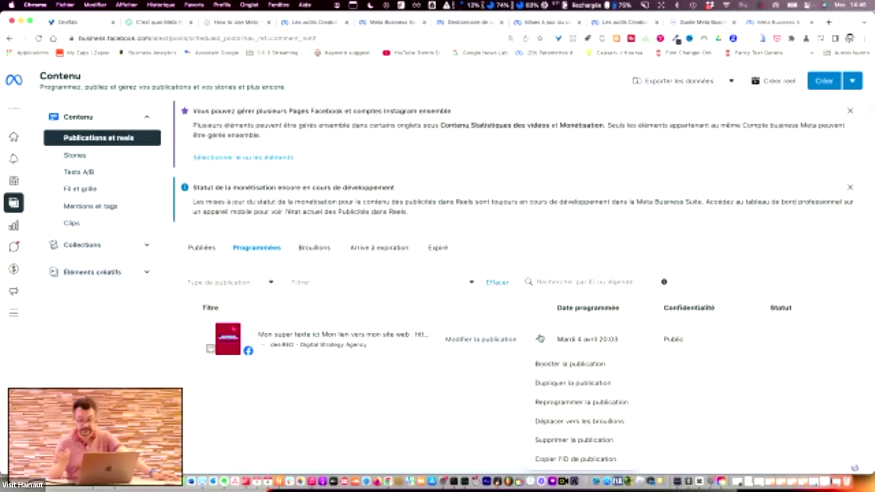
{"action": "left_click", "coordinate": [314, 249]}
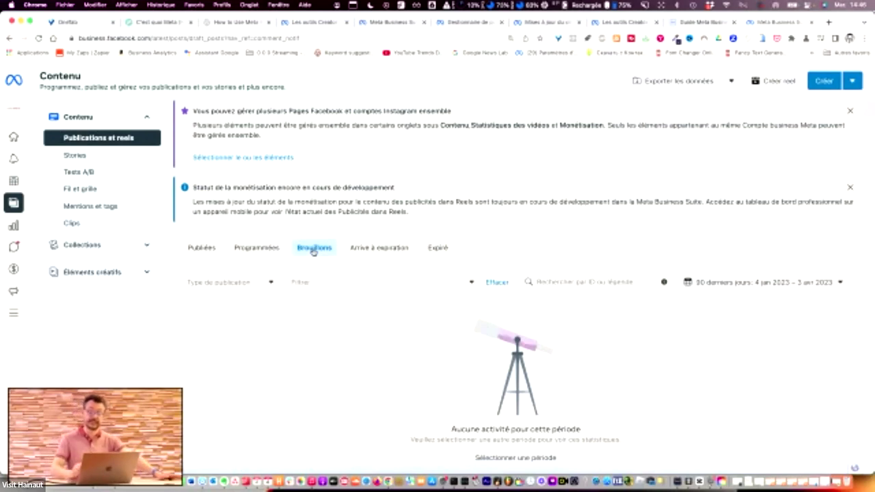
{"action": "left_click", "coordinate": [376, 249]}
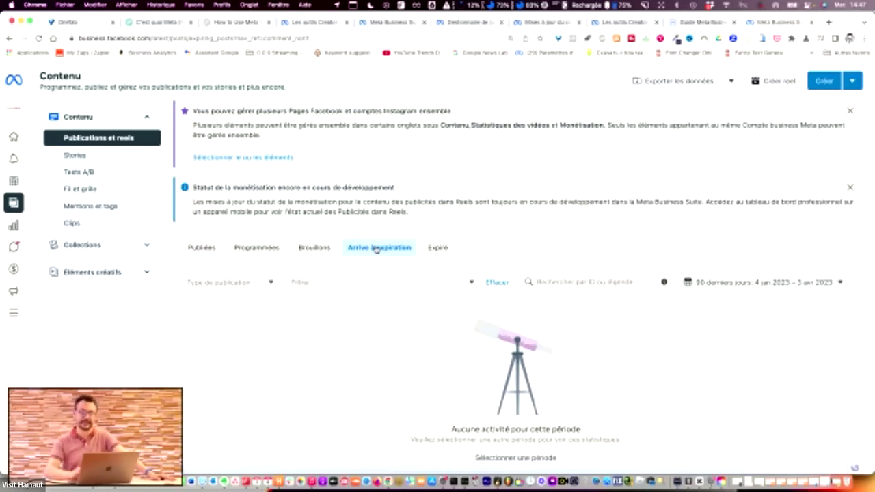
{"action": "left_click", "coordinate": [853, 81]}
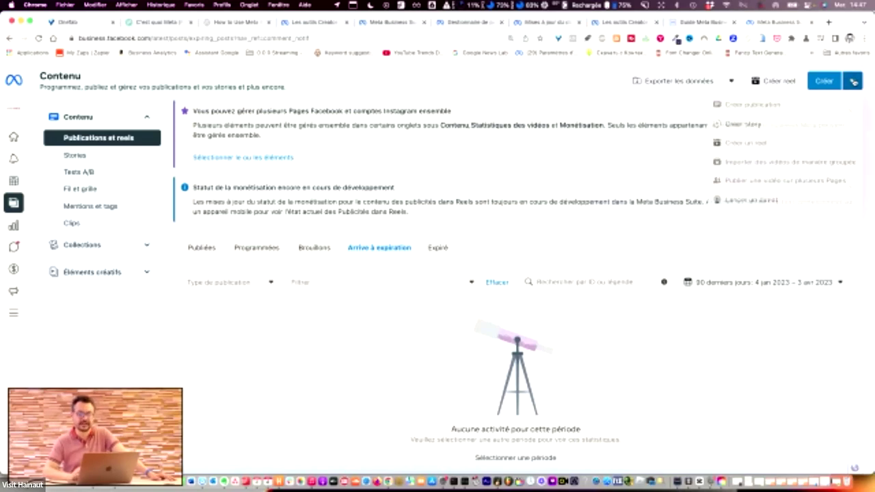
{"action": "left_click", "coordinate": [852, 81]}
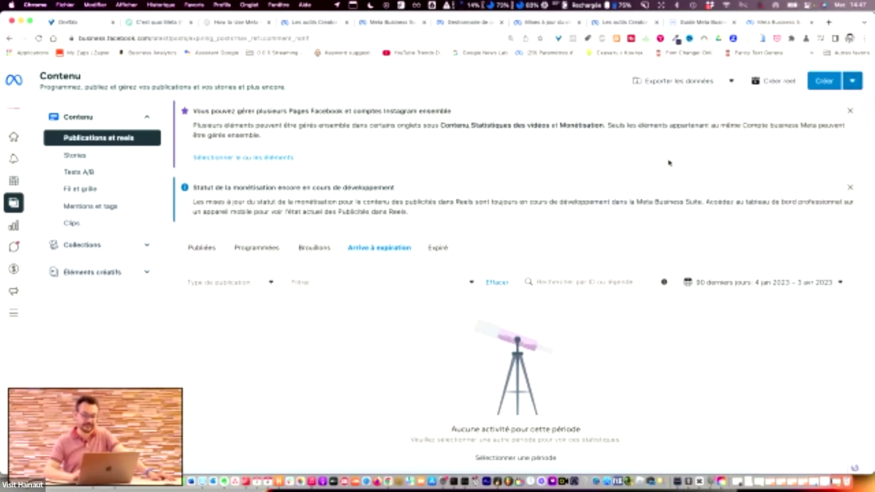
{"action": "left_click", "coordinate": [439, 251]}
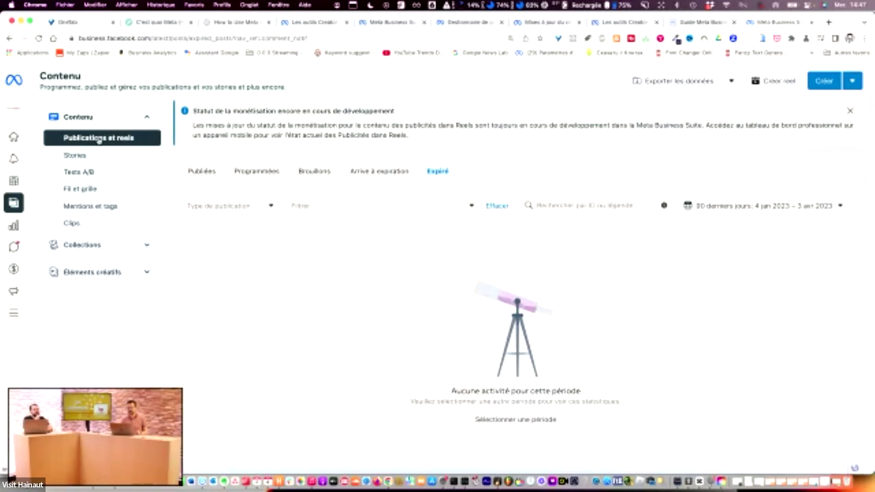
Step: Show the page's stories and look through the archived ones
{"action": "left_click", "coordinate": [74, 156]}
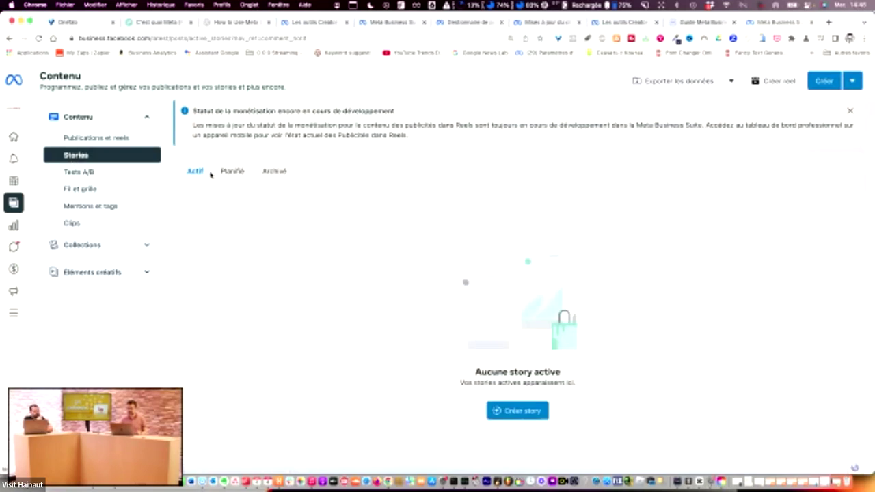
{"action": "left_click", "coordinate": [279, 172]}
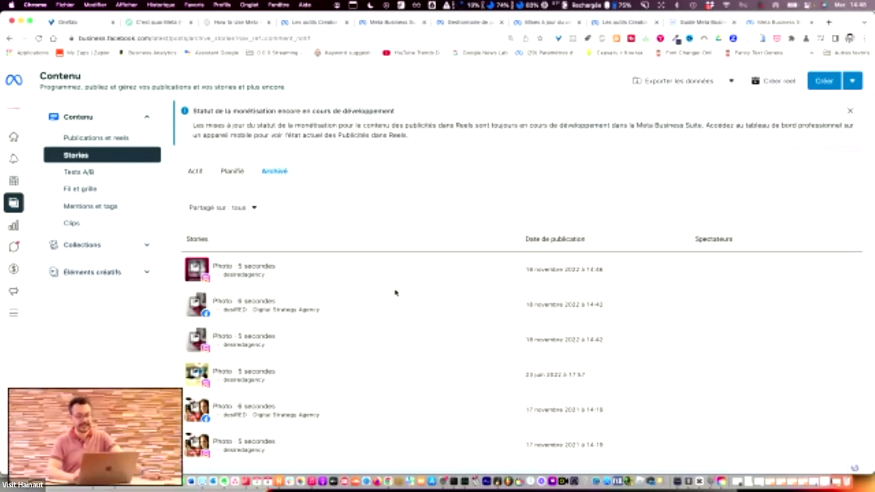
{"action": "scroll", "coordinate": [395, 292], "scroll_direction": "down", "scroll_amount": 1}
{"action": "scroll", "coordinate": [395, 293], "scroll_direction": "up", "scroll_amount": 1}
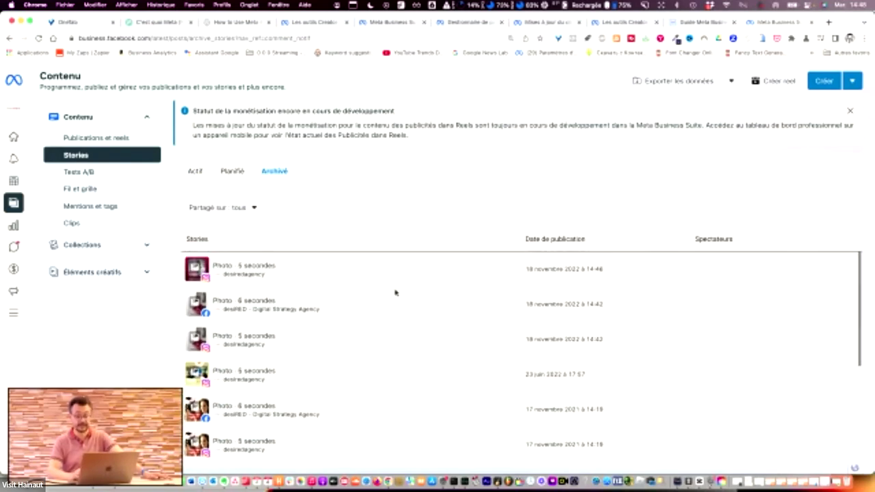
{"action": "scroll", "coordinate": [395, 293], "scroll_direction": "down", "scroll_amount": 1}
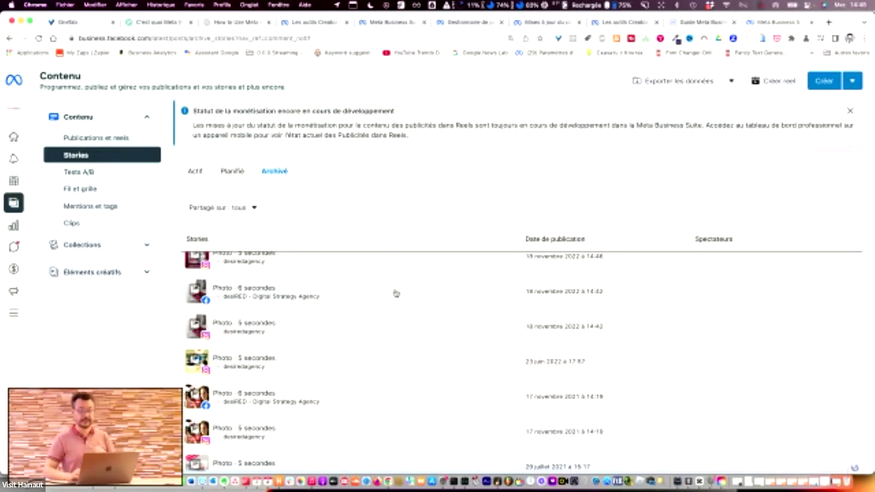
{"action": "scroll", "coordinate": [395, 293], "scroll_direction": "up", "scroll_amount": 1}
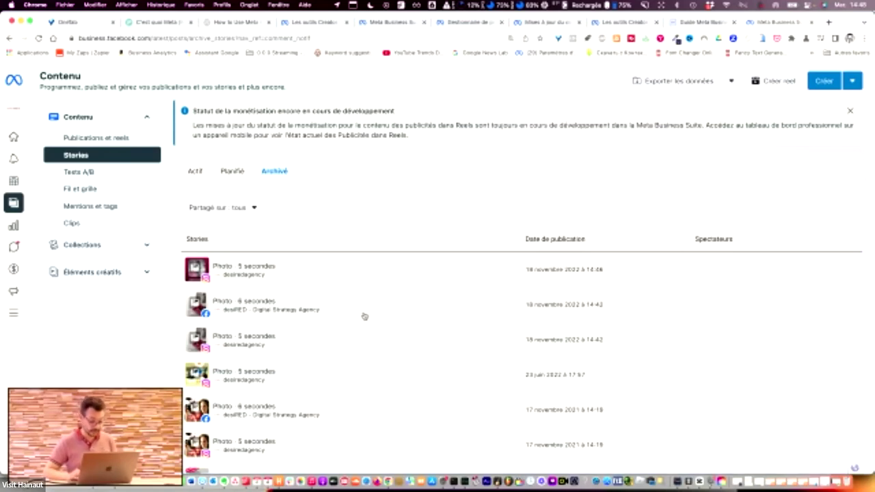
Step: View the archived Facebook photo story of 18 November 2022 at 14:42 and its available options, without deleting it
{"action": "left_click", "coordinate": [365, 312]}
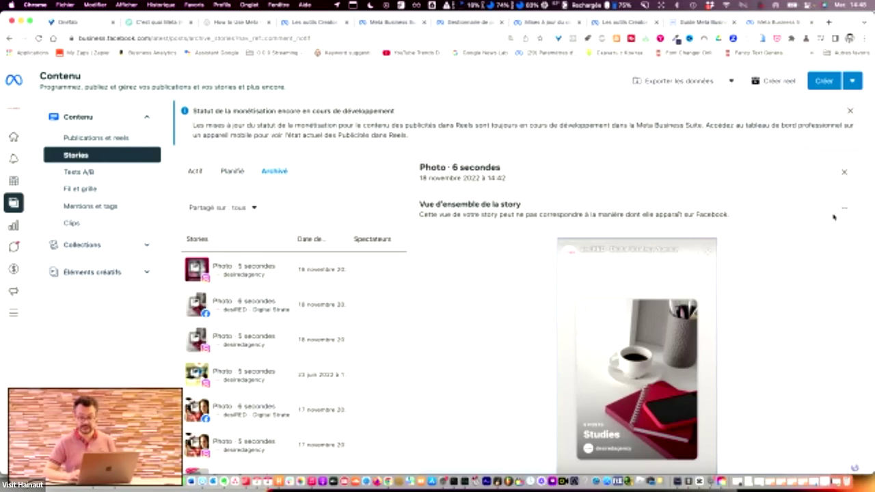
{"action": "scroll", "coordinate": [795, 302], "scroll_direction": "down", "scroll_amount": 1}
{"action": "scroll", "coordinate": [795, 301], "scroll_direction": "up", "scroll_amount": 5}
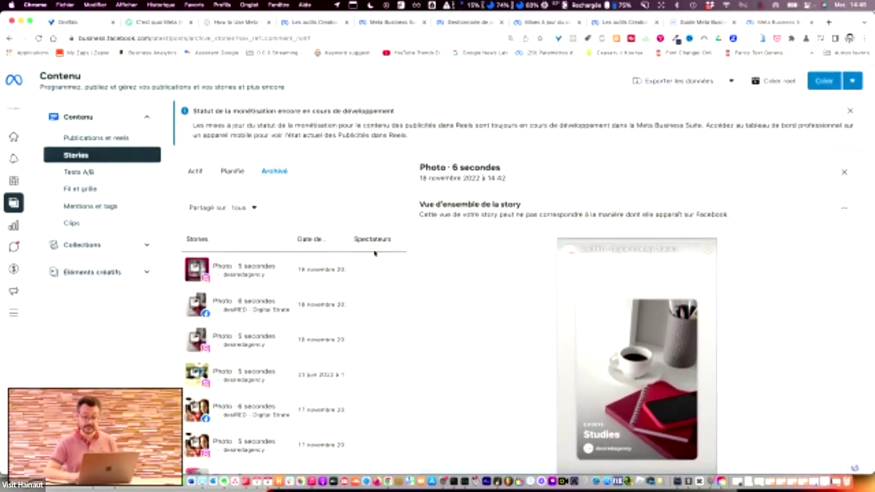
{"action": "scroll", "coordinate": [364, 293], "scroll_direction": "right", "scroll_amount": 1}
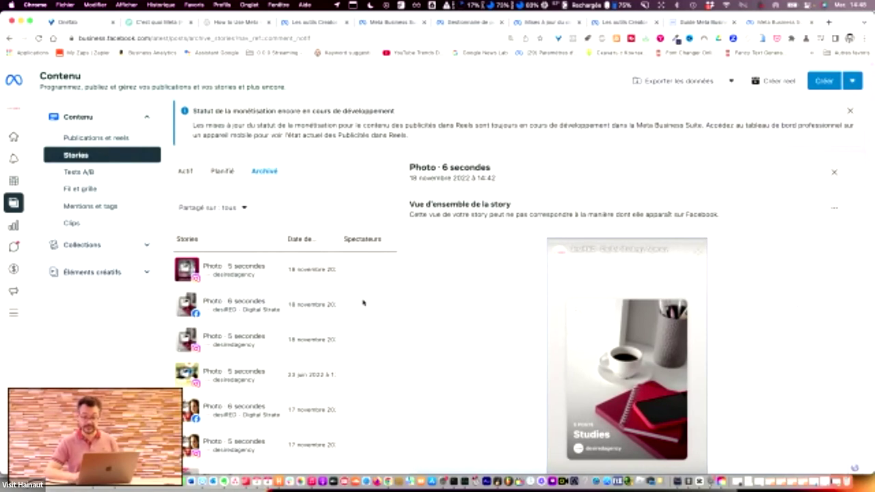
{"action": "scroll", "coordinate": [366, 301], "scroll_direction": "left", "scroll_amount": 1}
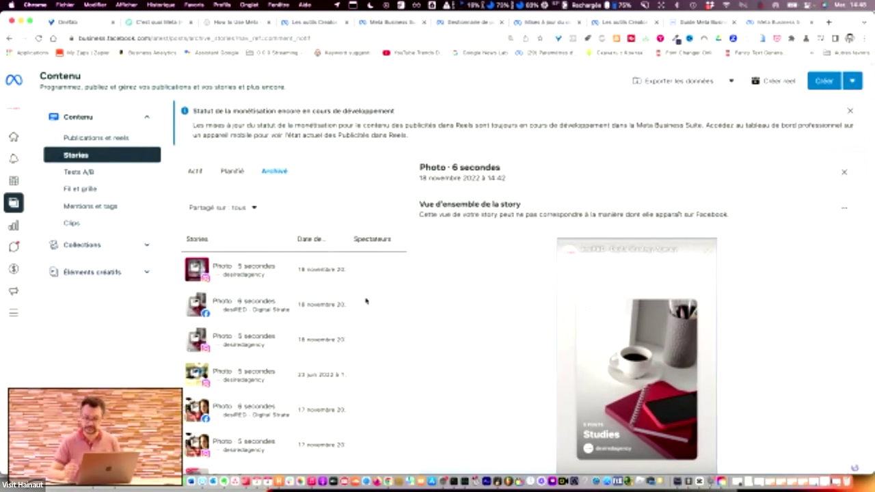
{"action": "left_click", "coordinate": [848, 215]}
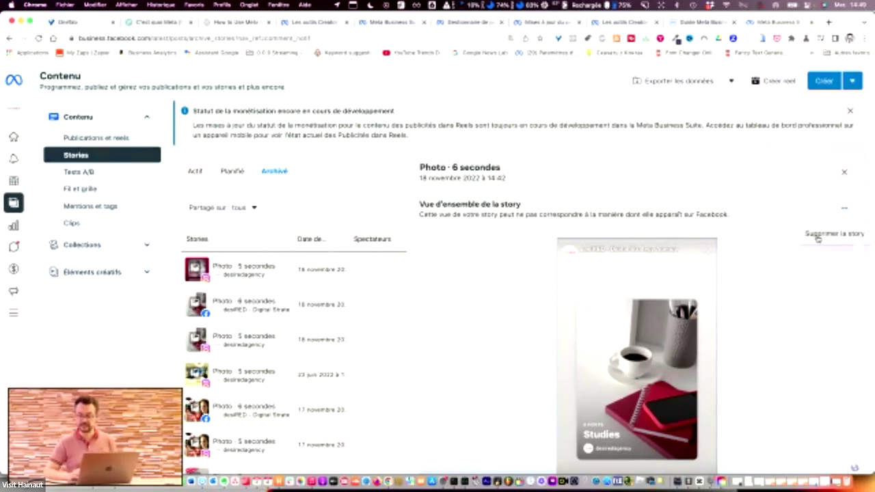
{"action": "left_click", "coordinate": [773, 182]}
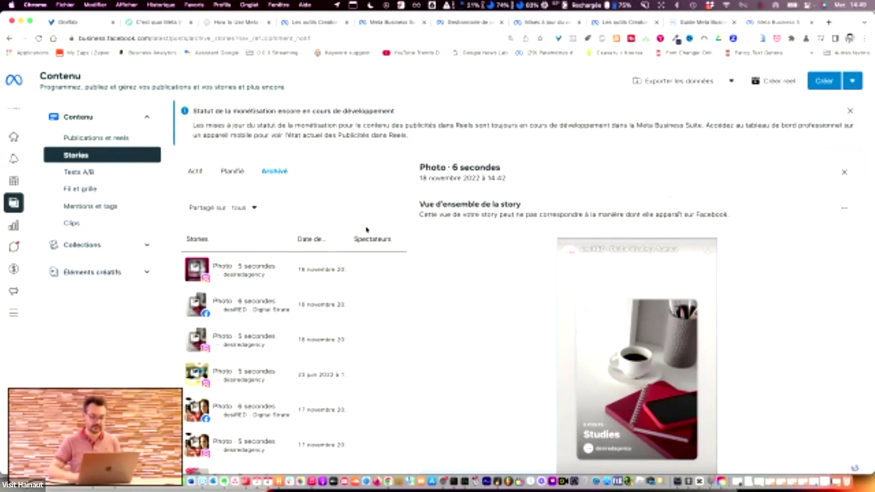
Step: Start creating an A/B test and set the format of both Version A and Version B to Image
{"action": "left_click", "coordinate": [86, 173]}
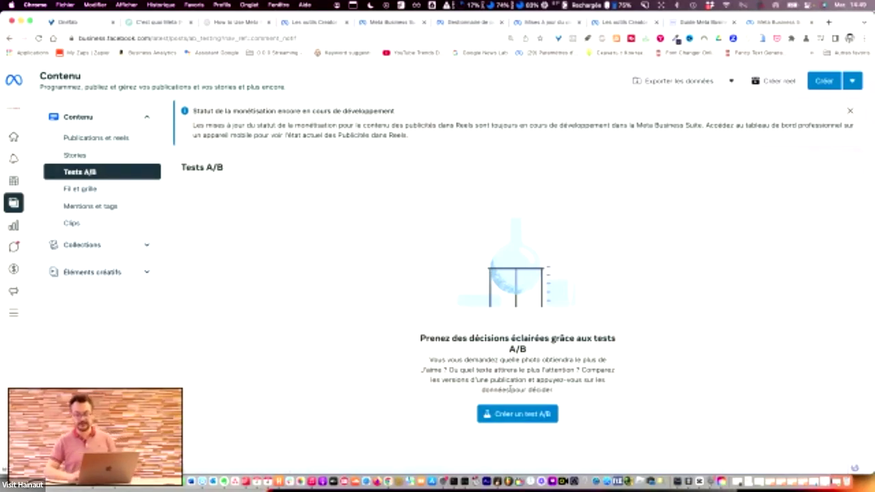
{"action": "left_click", "coordinate": [506, 419]}
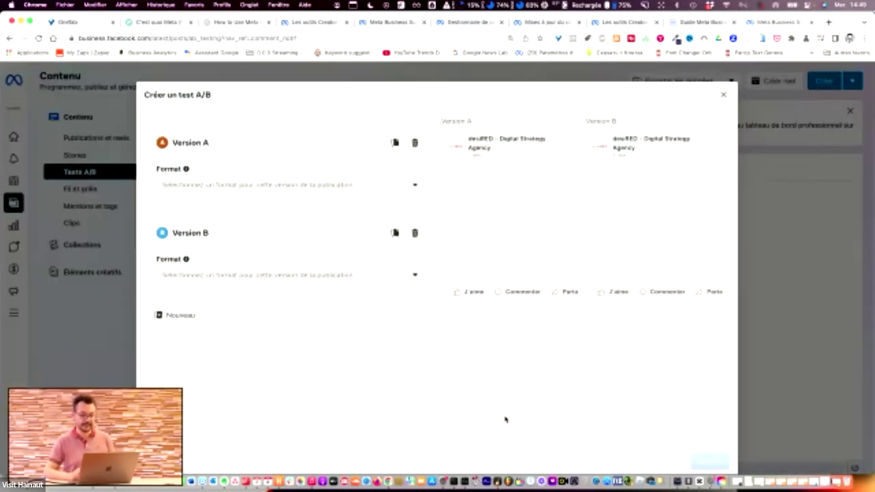
{"action": "left_click", "coordinate": [212, 186]}
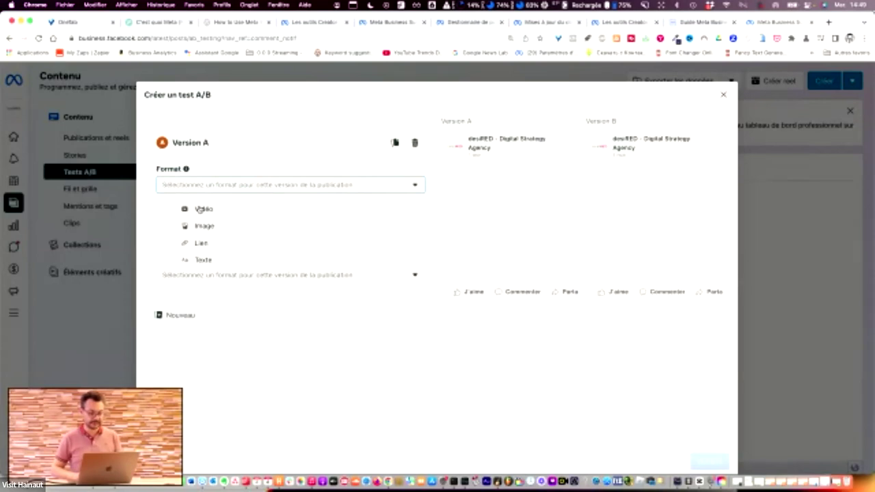
{"action": "left_click", "coordinate": [170, 228]}
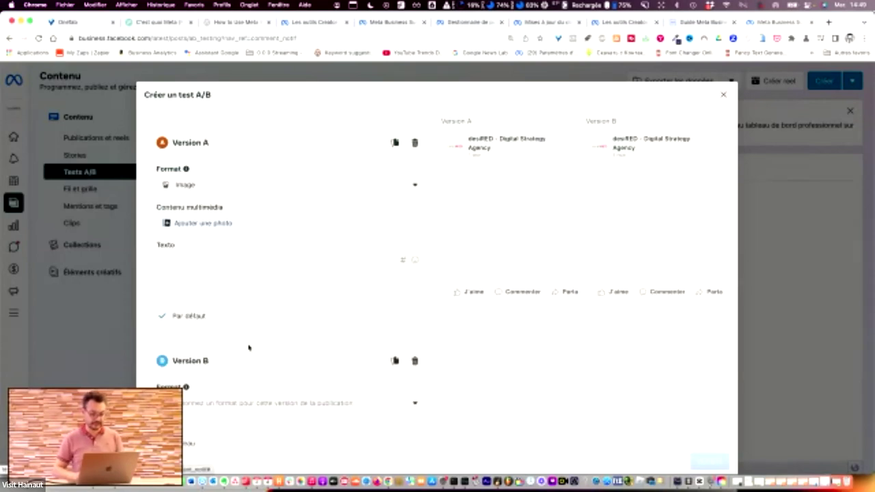
{"action": "scroll", "coordinate": [272, 363], "scroll_direction": "down", "scroll_amount": 1}
{"action": "left_click", "coordinate": [303, 395]}
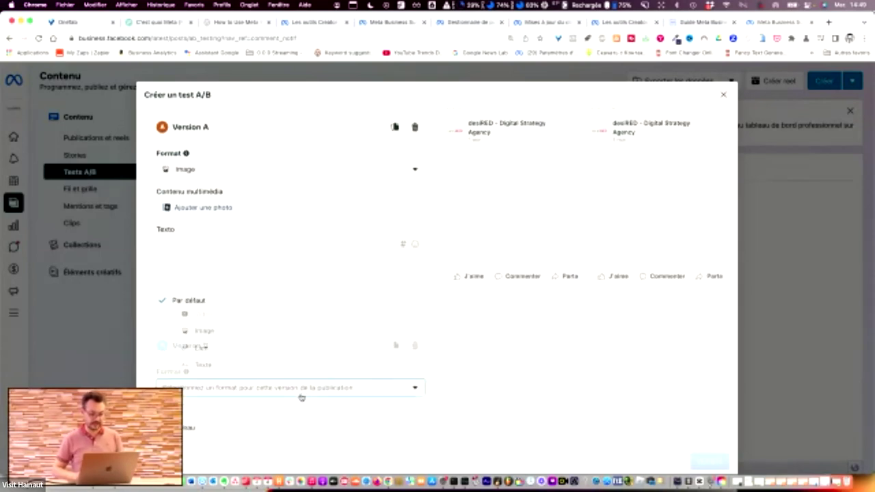
{"action": "left_click", "coordinate": [200, 331]}
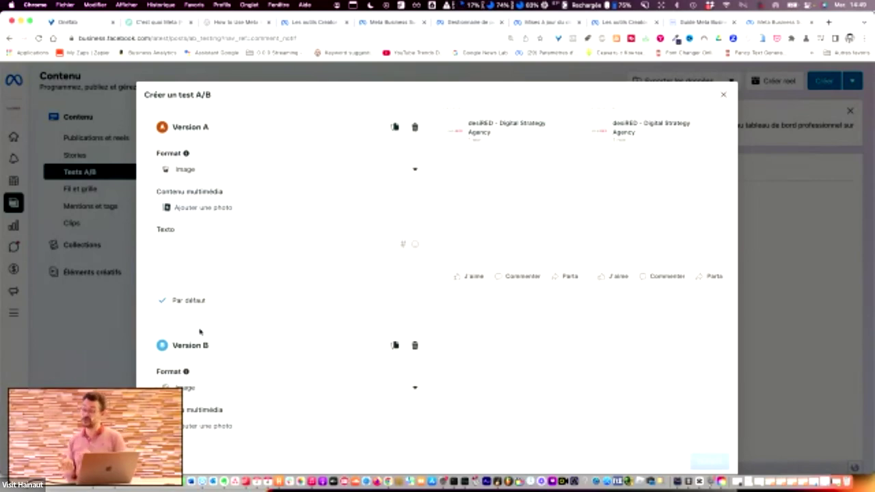
Step: Write "Ceci est mon texte avec ma magnifique photo" as the text of Version A
{"action": "left_click", "coordinate": [206, 256]}
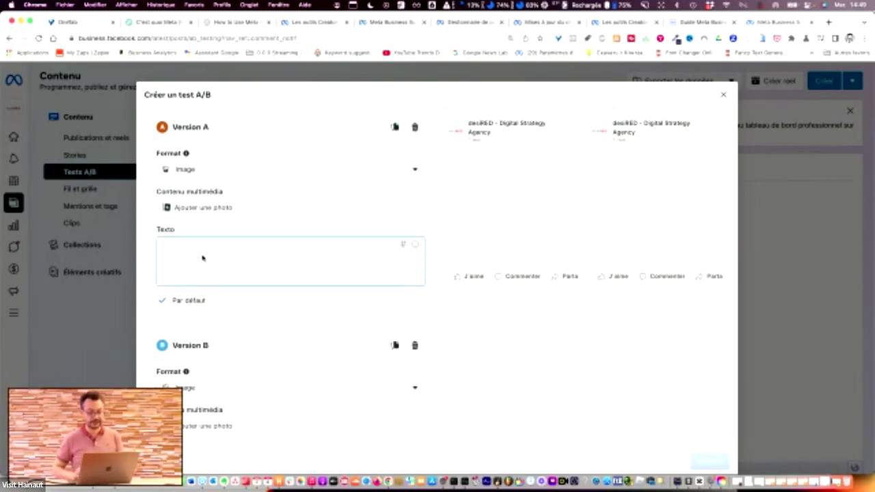
{"action": "type", "text": "Ceci"}
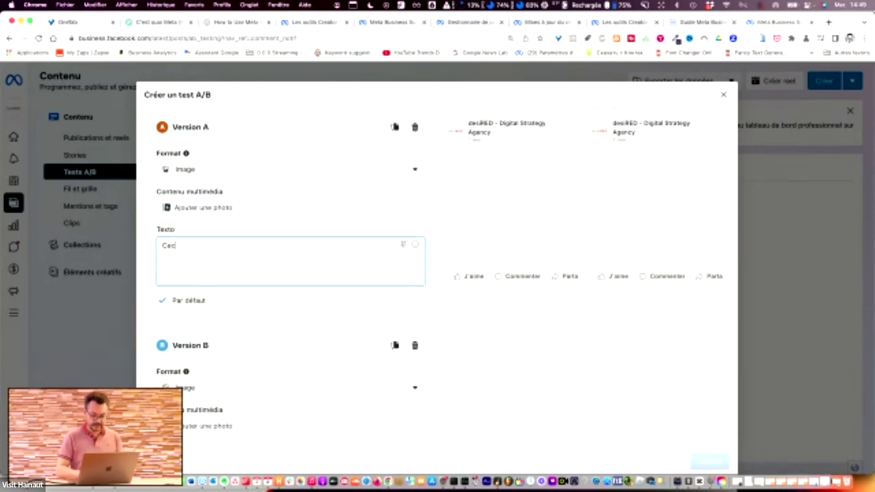
{"action": "type", "text": " est mon texte"}
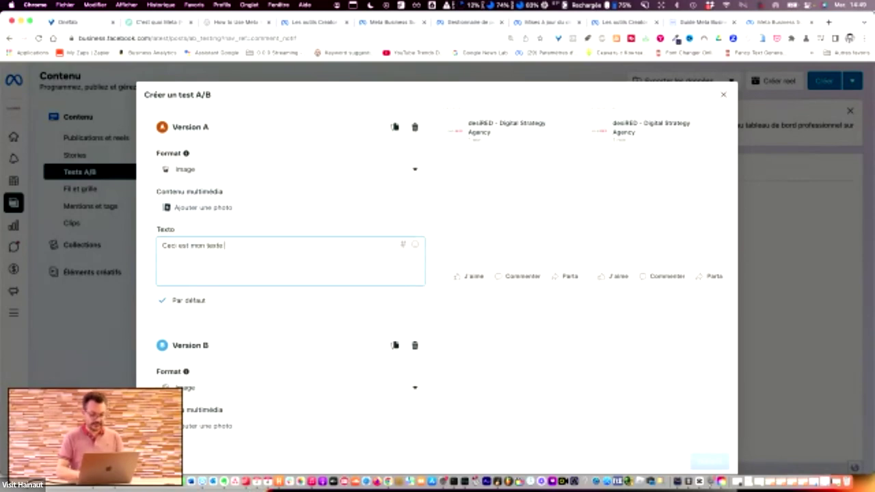
{"action": "type", "text": " avec ma magnifique pho"}
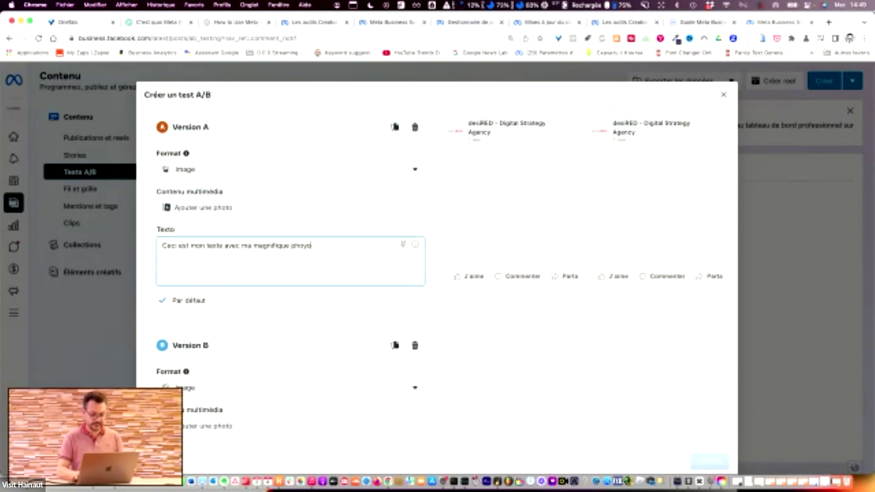
{"action": "type", "text": "to"}
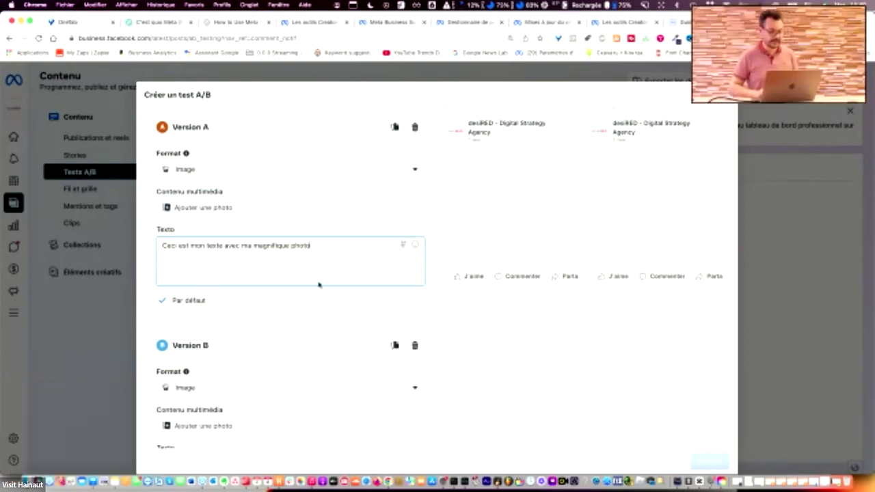
Step: Copy the full text of Version A into the text of Version B
{"action": "scroll", "coordinate": [319, 284], "scroll_direction": "down", "scroll_amount": 2}
{"action": "scroll", "coordinate": [318, 285], "scroll_direction": "down", "scroll_amount": 1}
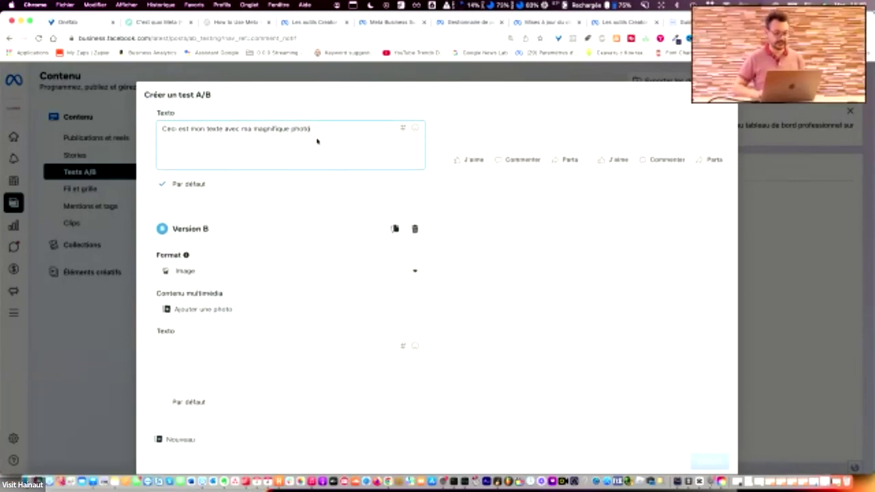
{"action": "key", "text": "super+a"}
{"action": "key", "text": "super+c"}
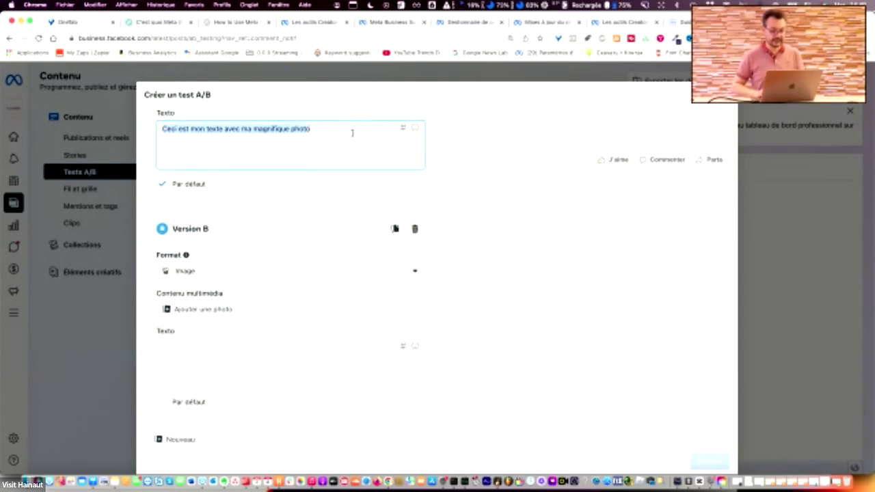
{"action": "left_click", "coordinate": [211, 345]}
{"action": "key", "text": "super+v"}
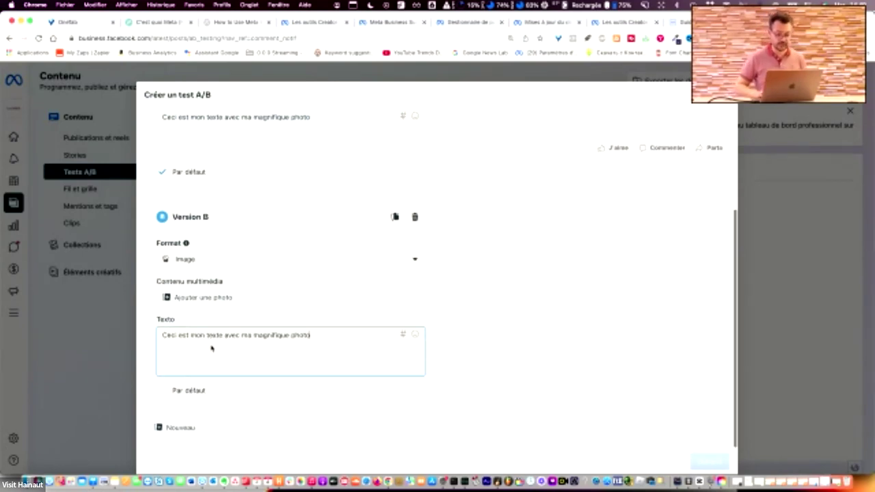
Step: Add the photo UMONS-Sc-Gestion-V2-Cover.jpg to Version A after previewing it
{"action": "scroll", "coordinate": [212, 348], "scroll_direction": "up", "scroll_amount": 4}
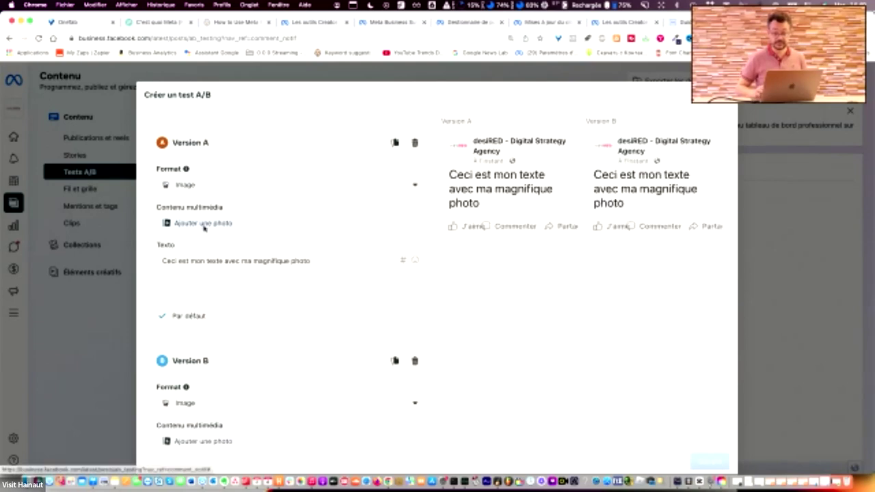
{"action": "left_click", "coordinate": [203, 225]}
{"action": "left_click", "coordinate": [299, 222]}
{"action": "key", "text": "space"}
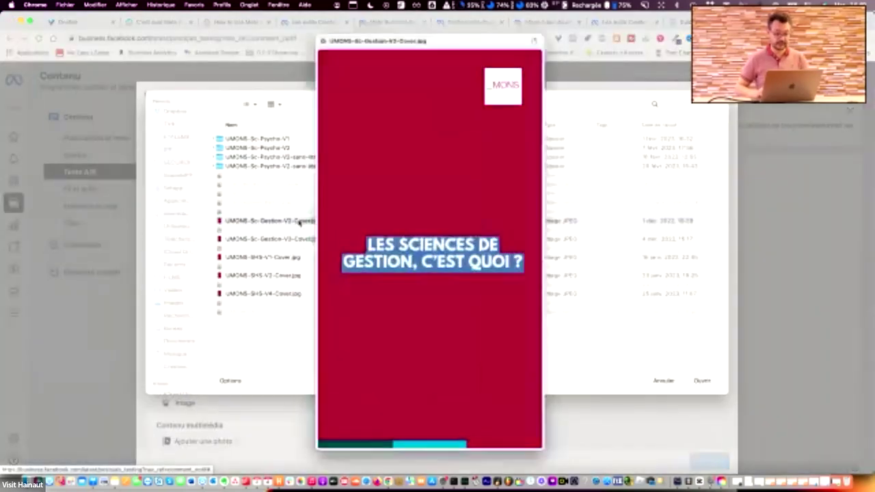
{"action": "key", "text": "space"}
{"action": "left_click", "coordinate": [703, 381]}
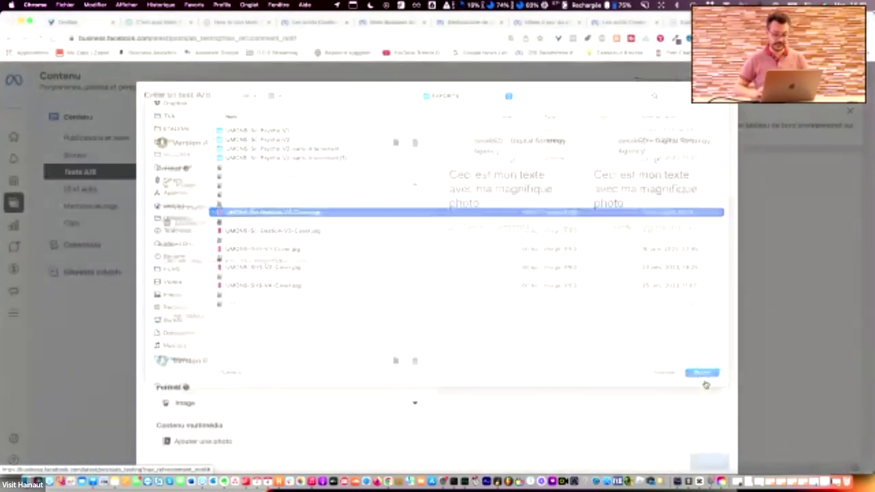
Step: Start adding a photo to Version B, previewing UMONS-SHS-V2-Cover.jpg and expanding the last UMONS-Sc-Psycho folder in EXPORTS
{"action": "scroll", "coordinate": [258, 319], "scroll_direction": "down", "scroll_amount": 3}
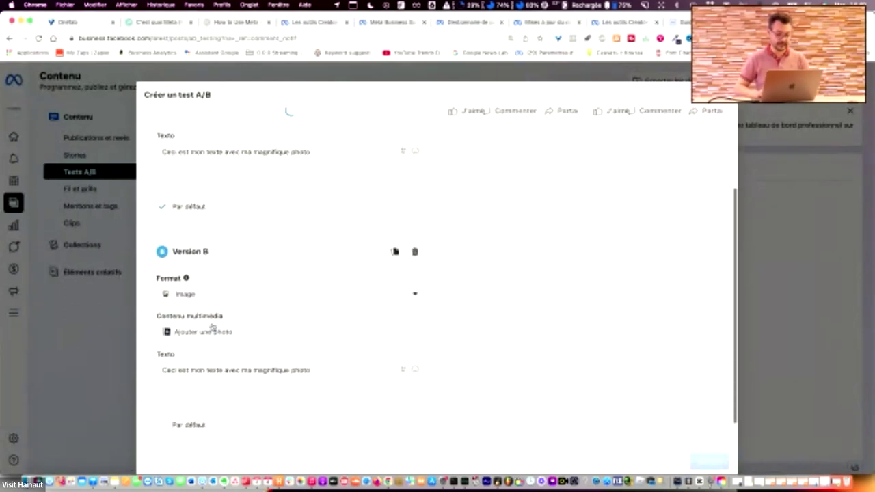
{"action": "left_click", "coordinate": [199, 334]}
{"action": "left_click", "coordinate": [284, 277]}
{"action": "key", "text": "space"}
{"action": "key", "text": "space"}
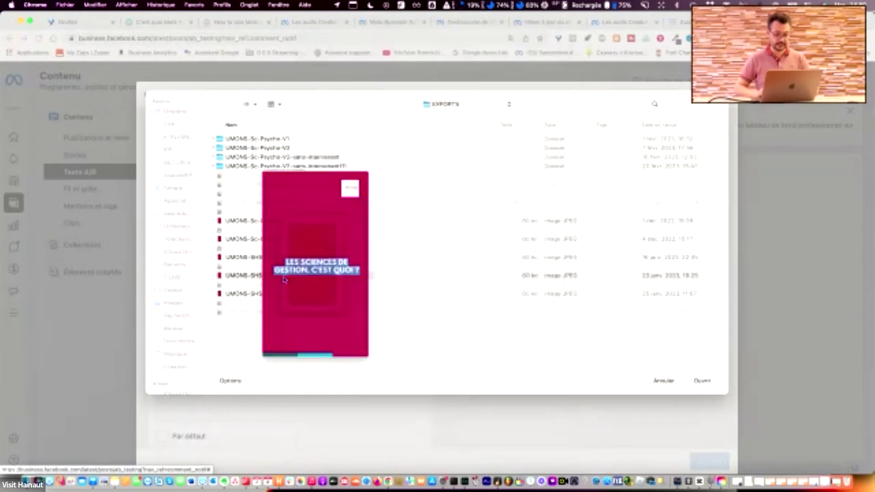
{"action": "left_click", "coordinate": [210, 166]}
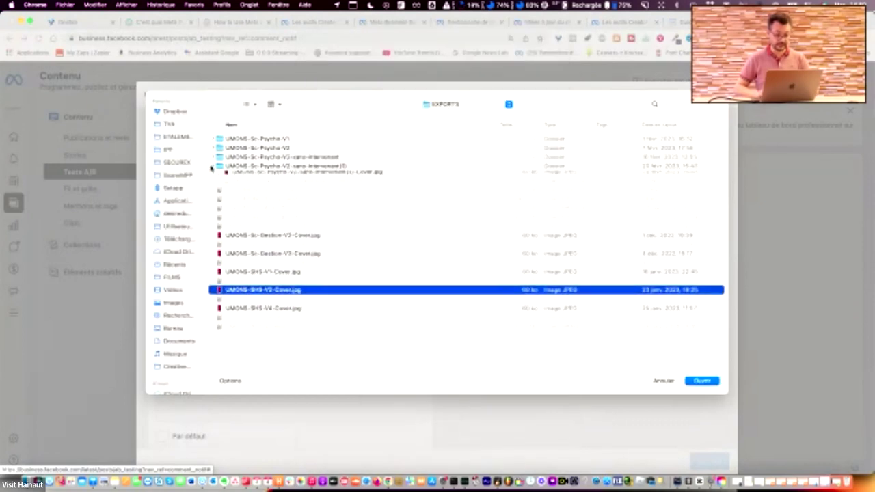
Step: Sort the Téléchargements folder by date added, preview IMG_1836.PNG and add it as the photo of Version B
{"action": "left_click", "coordinate": [175, 240]}
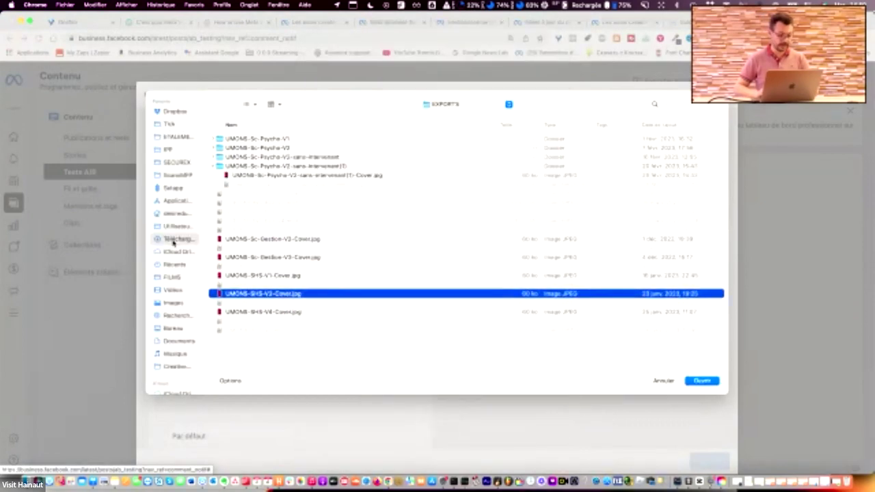
{"action": "left_click", "coordinate": [674, 126]}
{"action": "scroll", "coordinate": [342, 184], "scroll_direction": "down", "scroll_amount": 2}
{"action": "left_click", "coordinate": [271, 187]}
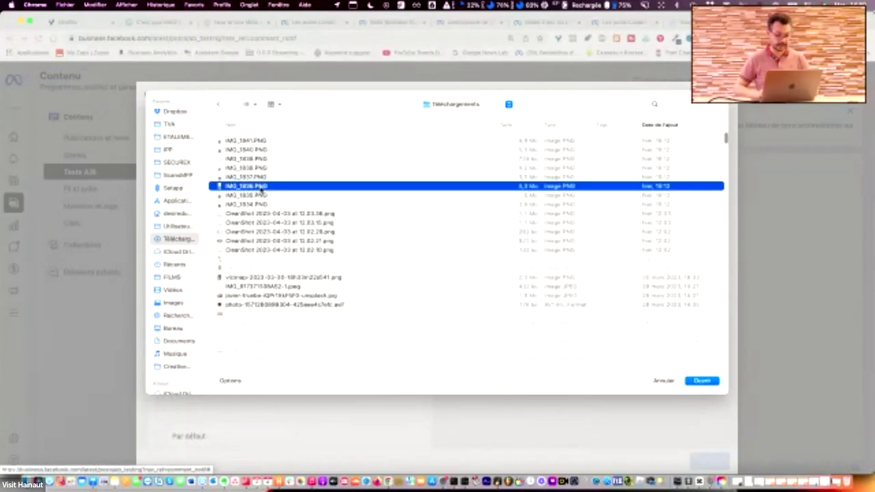
{"action": "key", "text": "space"}
{"action": "key", "text": "space"}
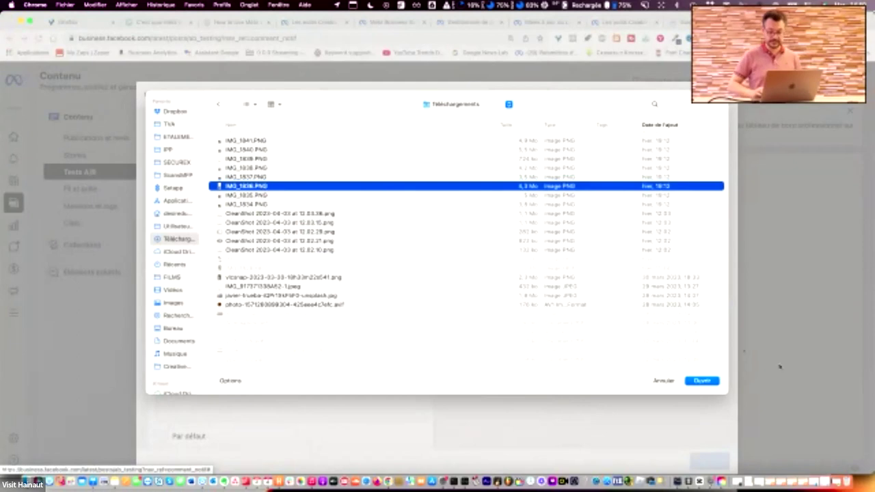
{"action": "left_click", "coordinate": [716, 382]}
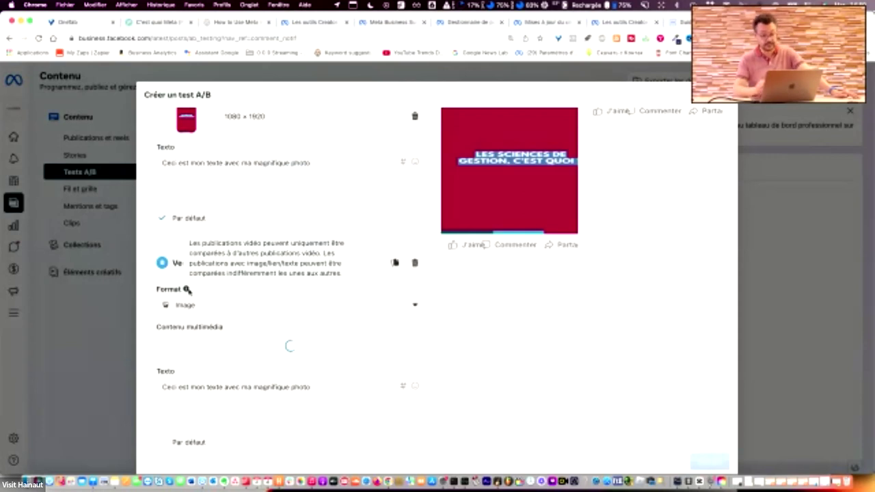
Step: Review the previews of both versions and proceed to the test's scheduling options
{"action": "scroll", "coordinate": [285, 181], "scroll_direction": "up", "scroll_amount": 3}
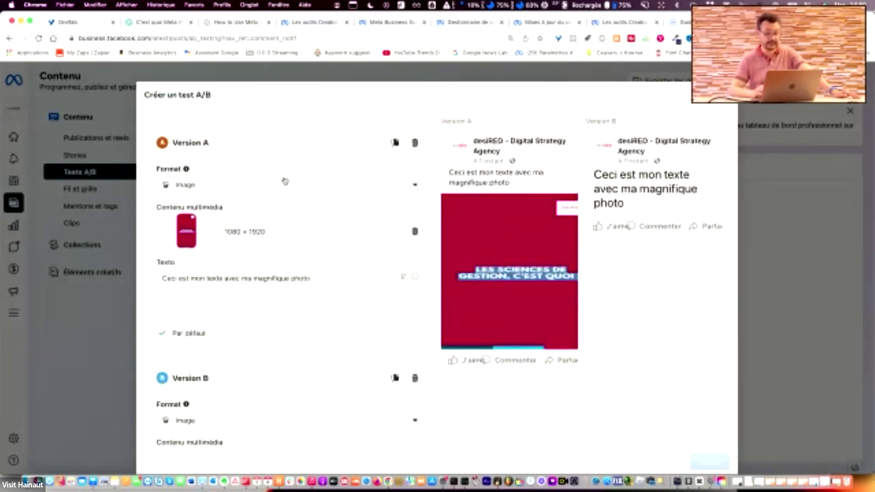
{"action": "scroll", "coordinate": [284, 181], "scroll_direction": "down", "scroll_amount": 4}
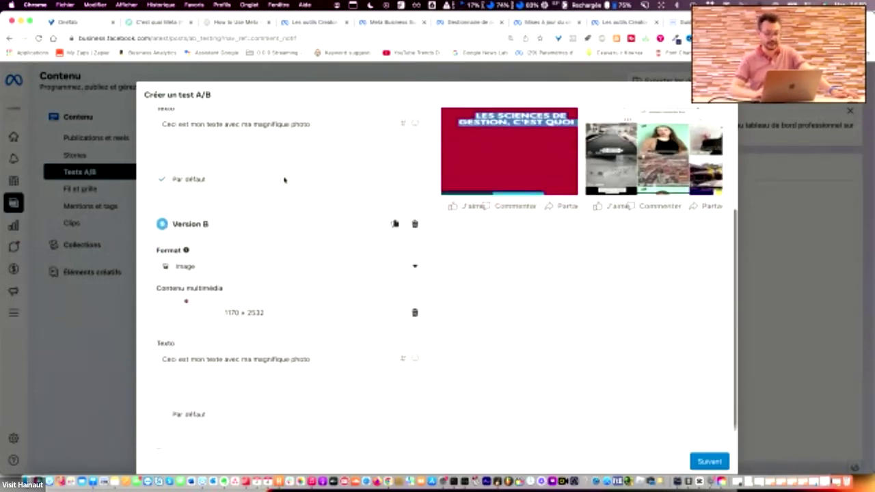
{"action": "scroll", "coordinate": [285, 180], "scroll_direction": "down", "scroll_amount": 1}
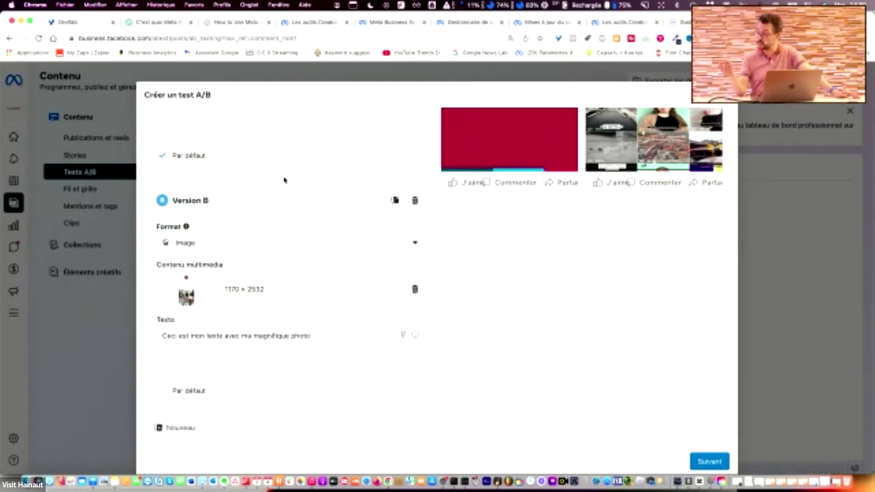
{"action": "left_click", "coordinate": [712, 459]}
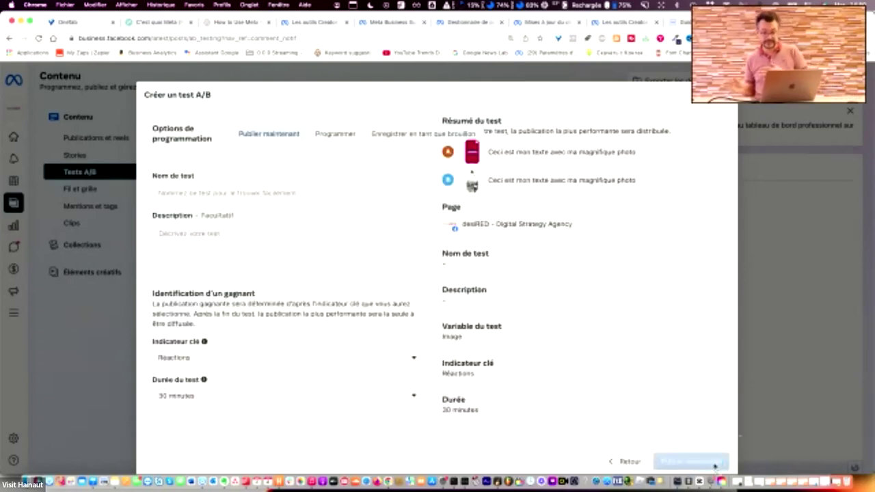
Step: Name the test "Testing photo A/B" and reuse that name as its description
{"action": "left_click", "coordinate": [266, 195]}
{"action": "type", "text": "Test"}
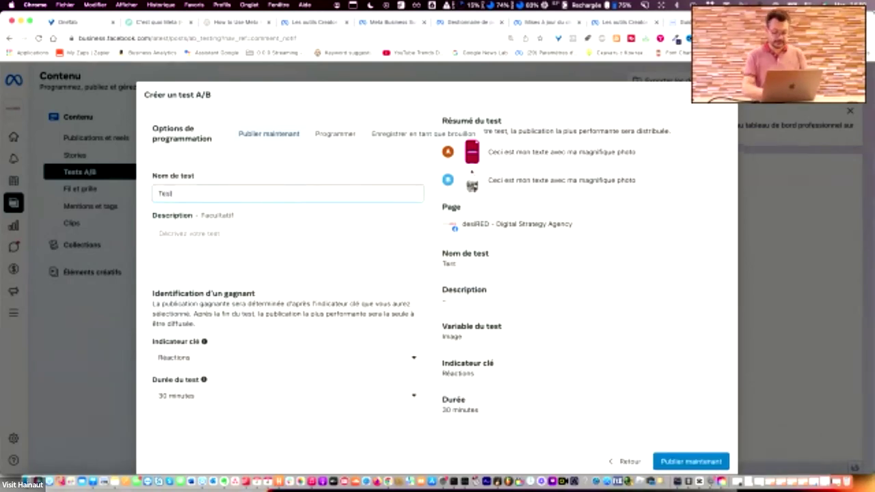
{"action": "type", "text": "ing photo A/B"}
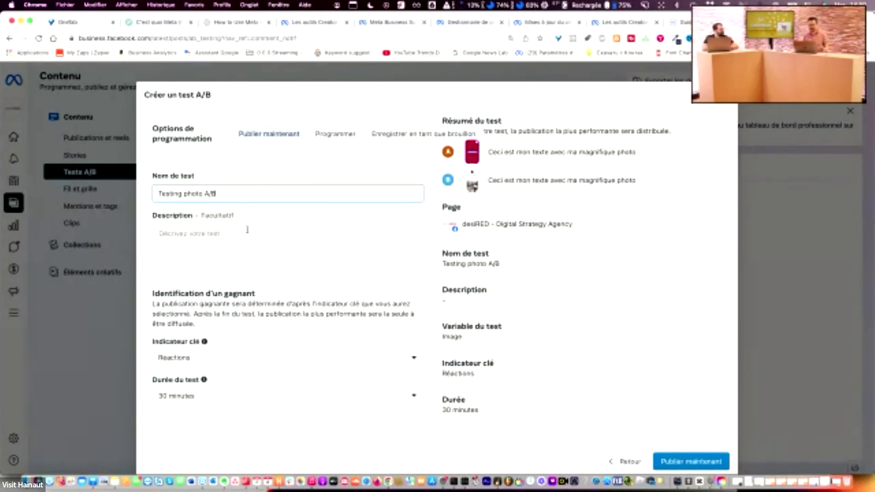
{"action": "triple_click", "coordinate": [241, 194]}
{"action": "key", "text": "cmd+c"}
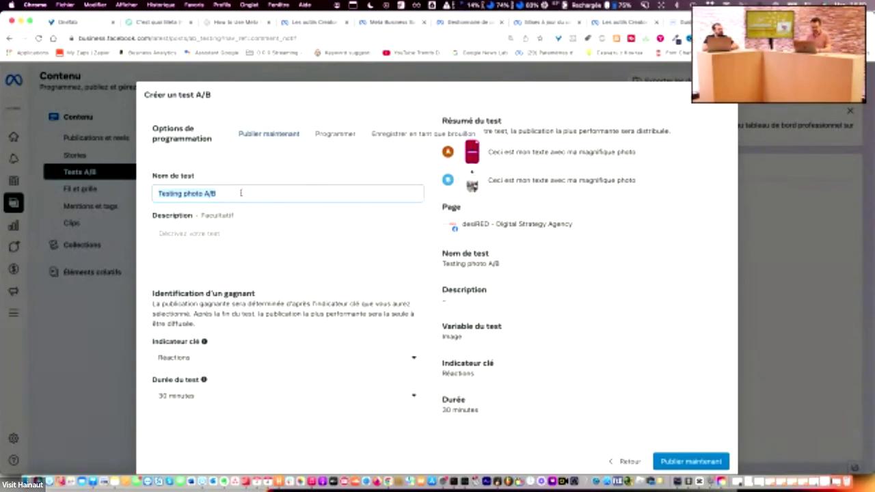
{"action": "left_click", "coordinate": [220, 235]}
{"action": "key", "text": "cmd+v"}
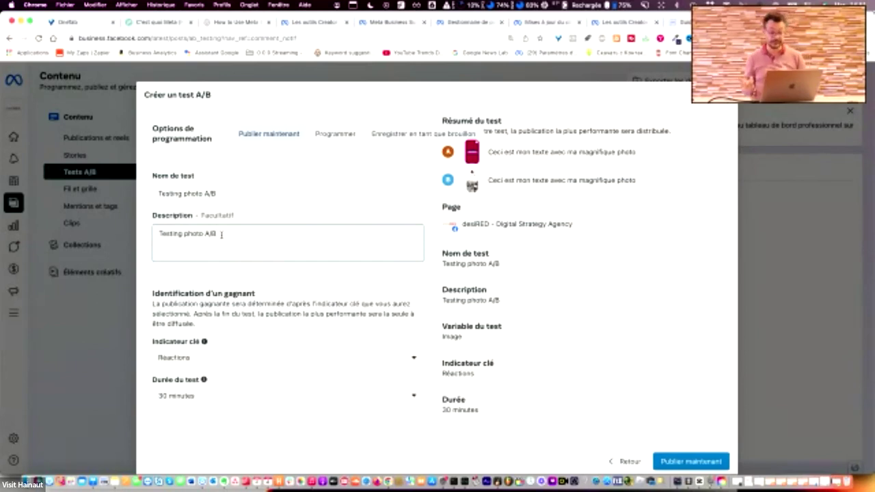
Step: Set the test's key indicator to Clics sur un lien and check the available test durations without changing the current one
{"action": "left_click", "coordinate": [247, 360]}
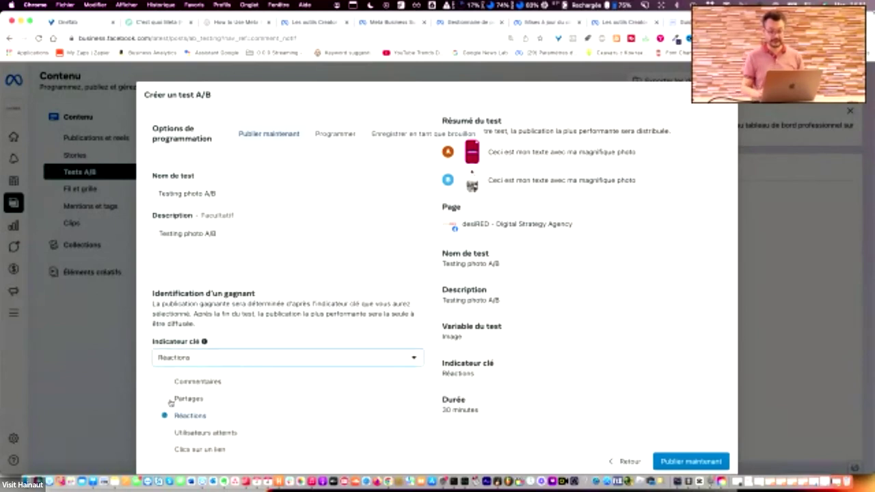
{"action": "left_click", "coordinate": [285, 366]}
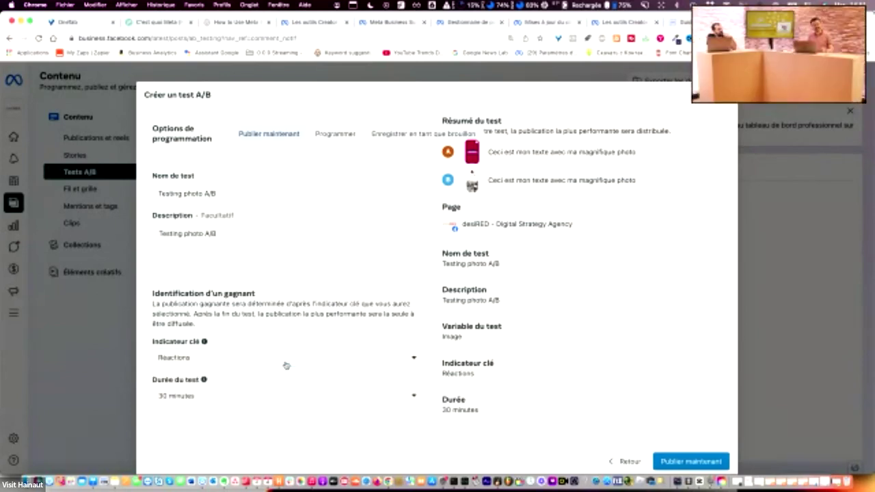
{"action": "left_click", "coordinate": [283, 360]}
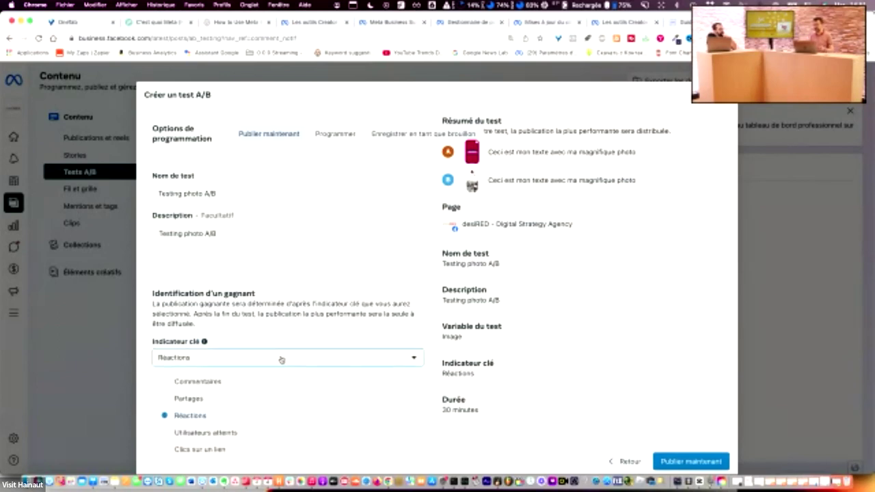
{"action": "left_click", "coordinate": [195, 452]}
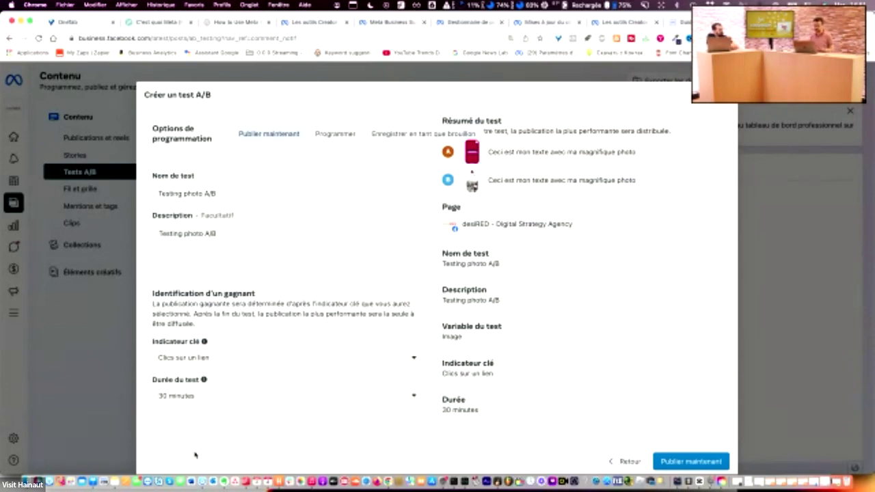
{"action": "left_click", "coordinate": [221, 398]}
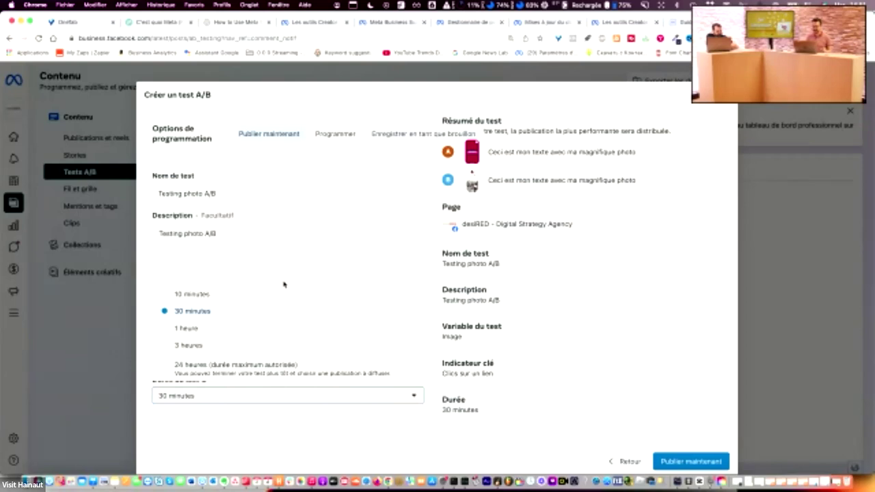
{"action": "left_click", "coordinate": [279, 431]}
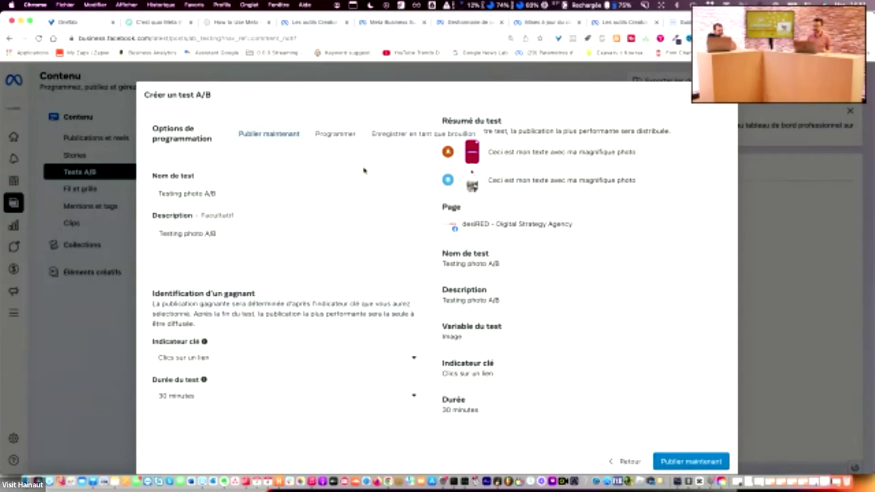
Step: Switch the test from immediate publication to scheduled, with its end date set to 5 April 2023
{"action": "left_click", "coordinate": [346, 136]}
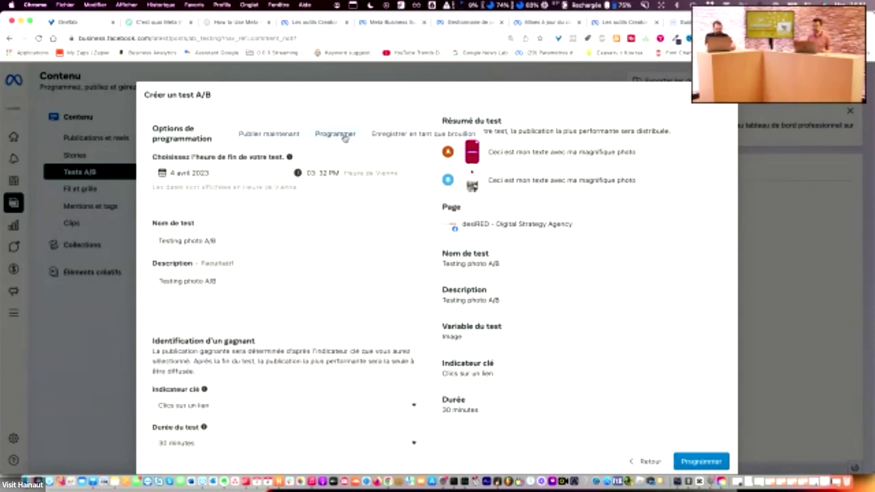
{"action": "left_click", "coordinate": [208, 170]}
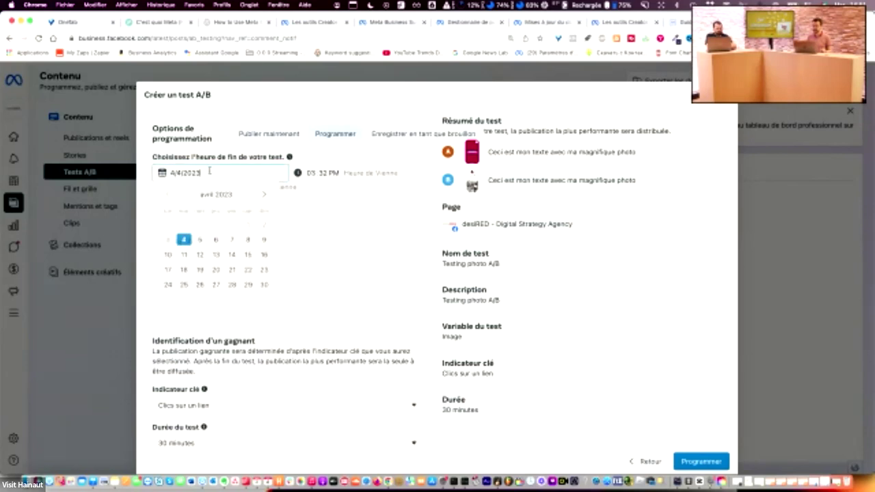
{"action": "left_click", "coordinate": [198, 241]}
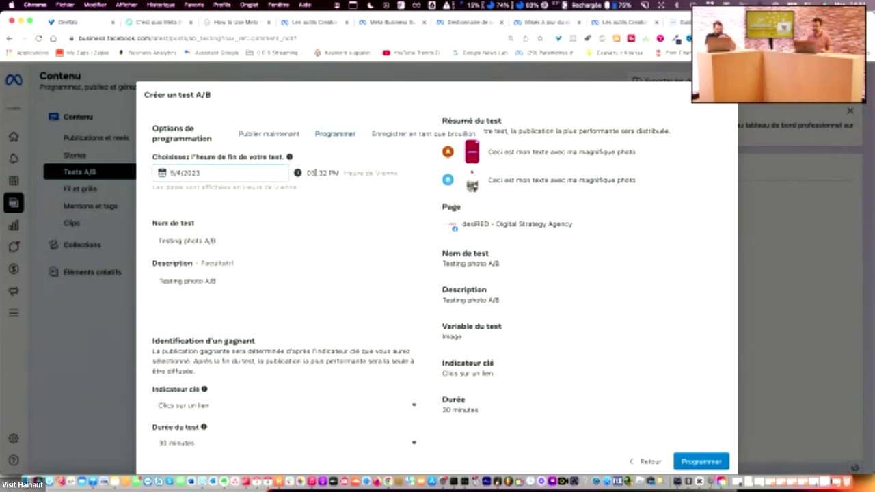
Step: Set the test's end time to 08:02 PM, schedule the A/B test and close its creation summary
{"action": "key", "text": "Tab"}
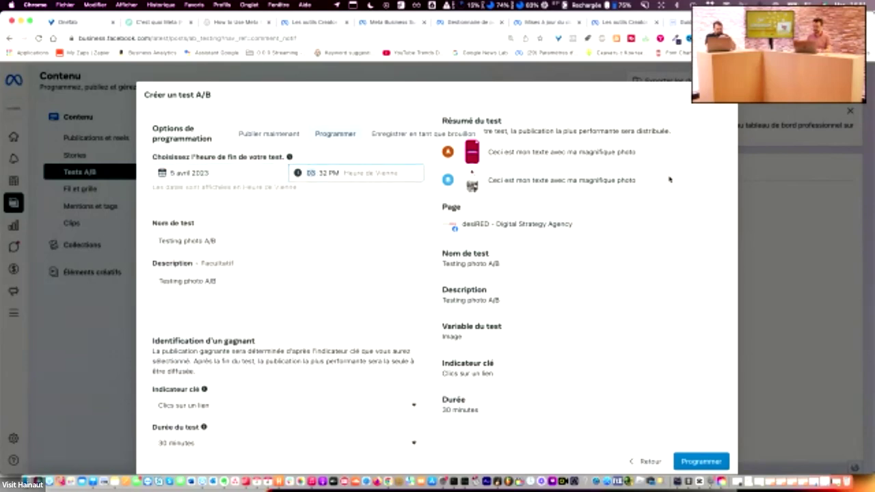
{"action": "key", "text": "Tab"}
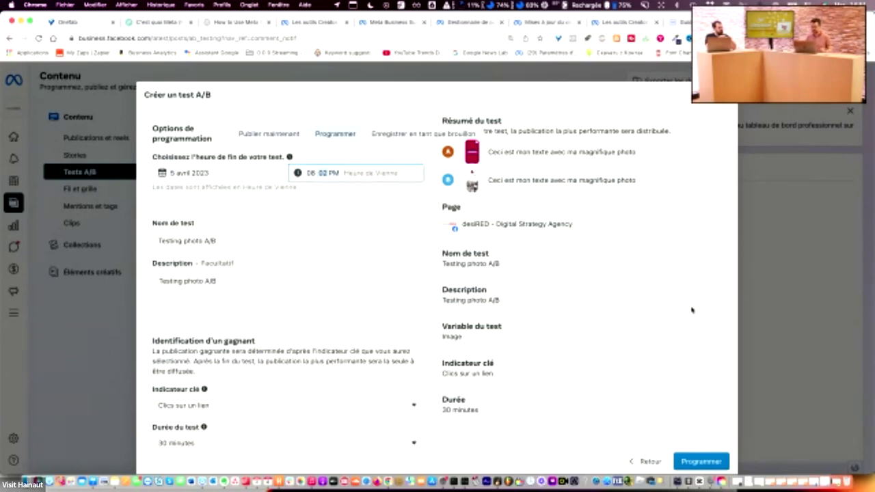
{"action": "scroll", "coordinate": [691, 309], "scroll_direction": "down", "scroll_amount": 1}
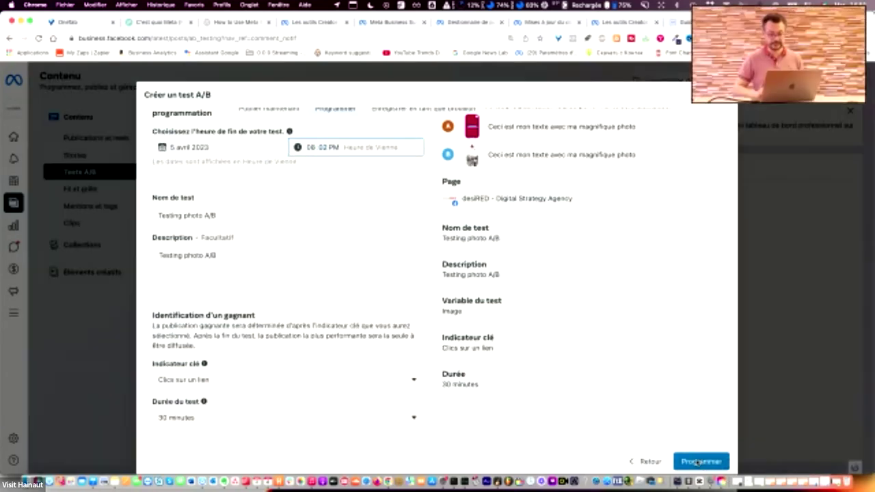
{"action": "left_click", "coordinate": [697, 463]}
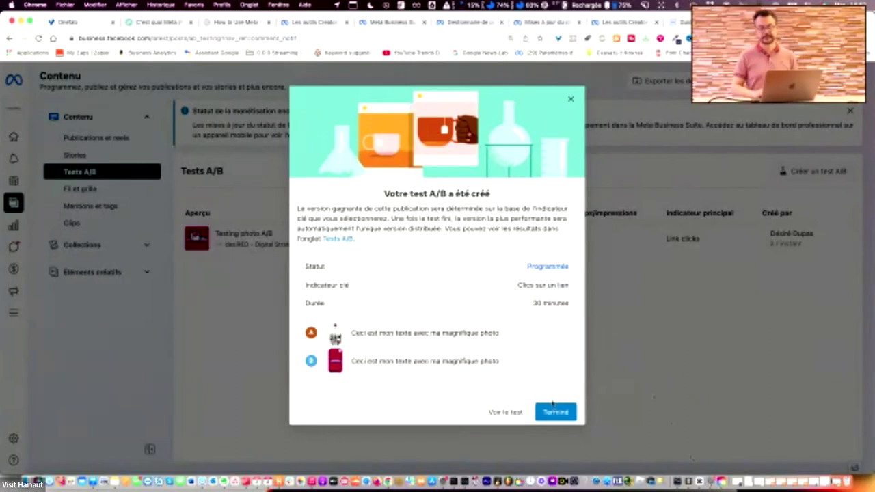
{"action": "left_click", "coordinate": [553, 407]}
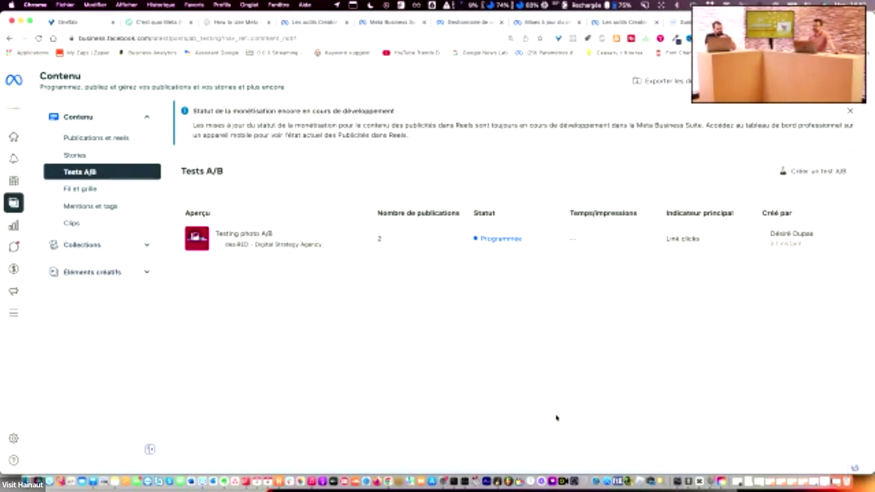
Step: Open the Fil et grille view and look through the Facebook page's feed
{"action": "left_click", "coordinate": [78, 192]}
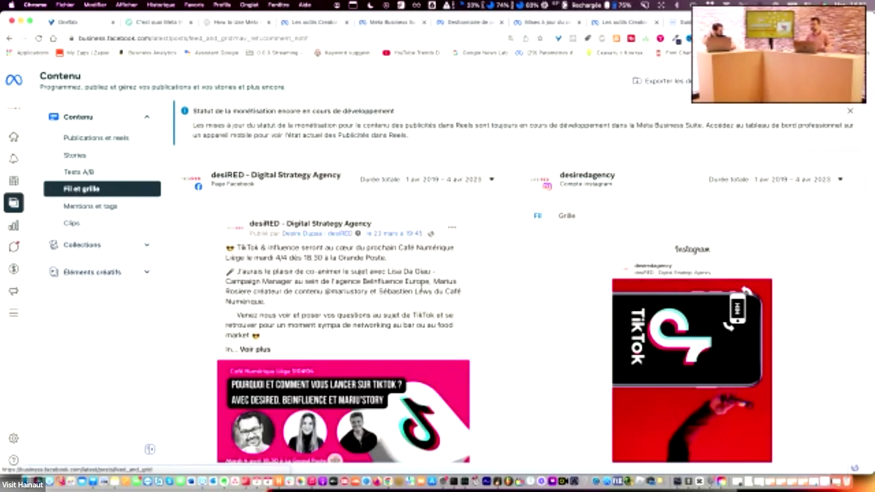
{"action": "scroll", "coordinate": [421, 288], "scroll_direction": "down", "scroll_amount": 15}
{"action": "scroll", "coordinate": [421, 288], "scroll_direction": "down", "scroll_amount": 10}
{"action": "scroll", "coordinate": [422, 292], "scroll_direction": "down", "scroll_amount": 5}
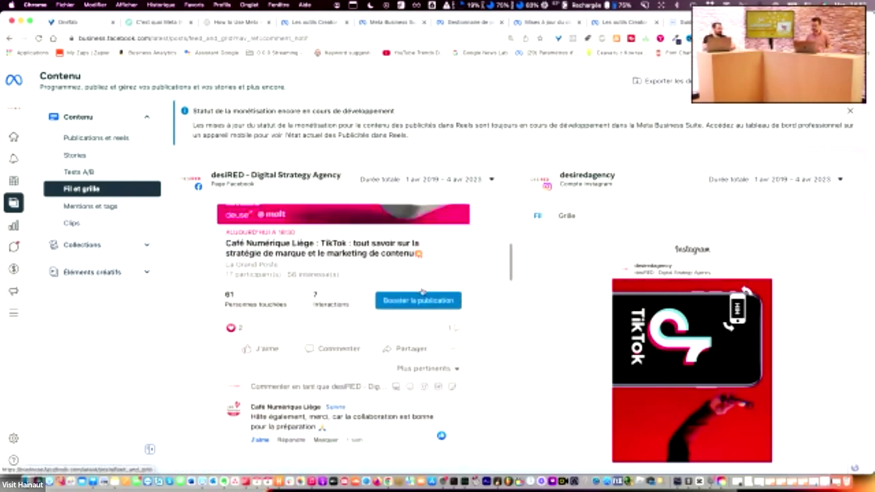
Step: Switch the Instagram account's preview to Grille and examine how its posts look together in the grid
{"action": "left_click", "coordinate": [567, 217]}
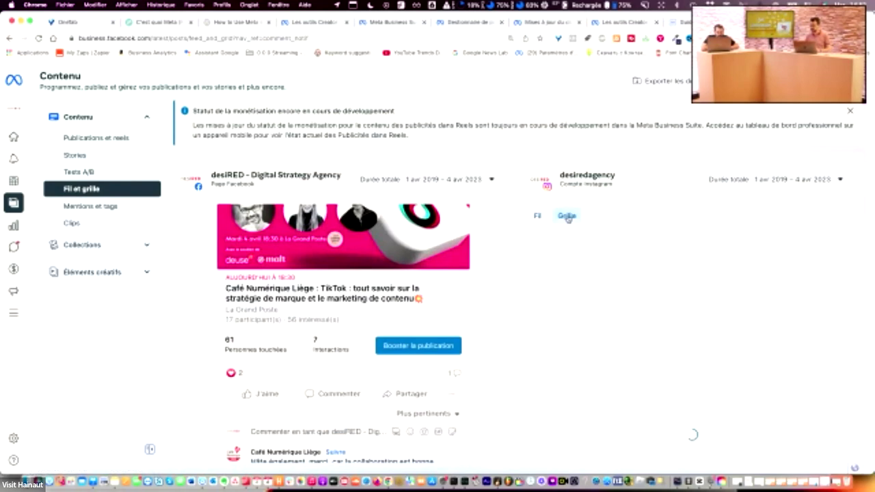
{"action": "scroll", "coordinate": [839, 300], "scroll_direction": "down", "scroll_amount": 5}
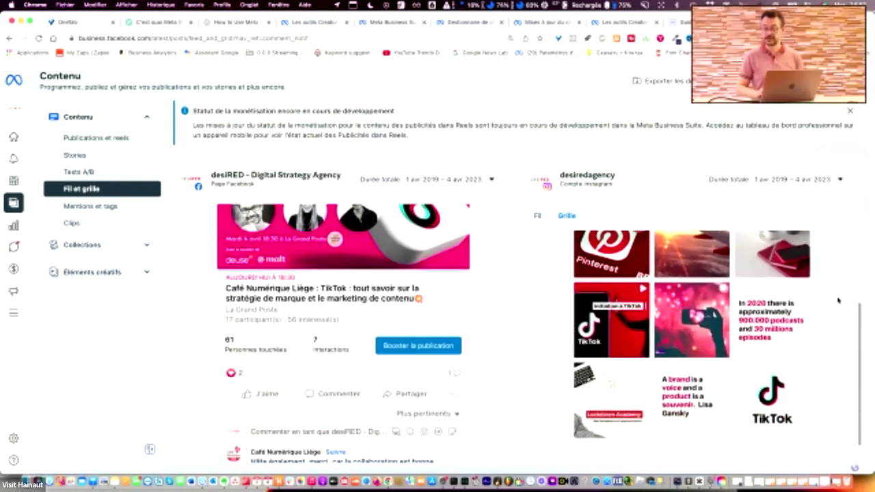
{"action": "scroll", "coordinate": [838, 300], "scroll_direction": "down", "scroll_amount": 2}
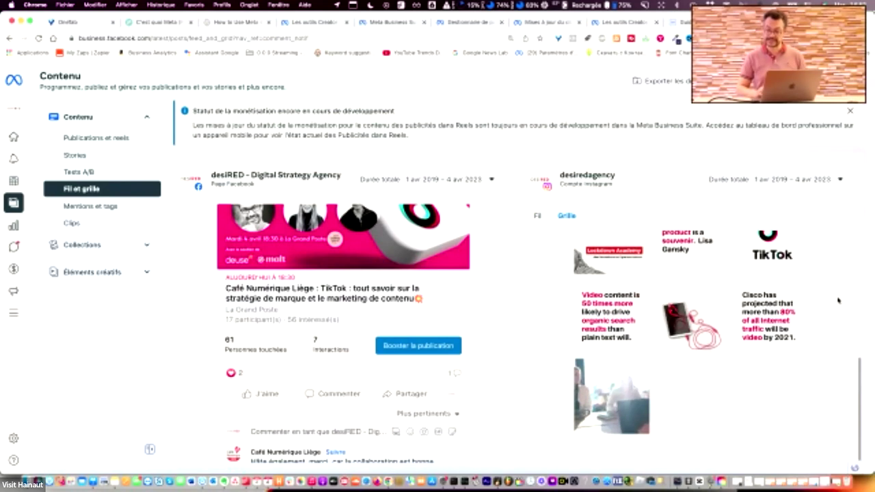
{"action": "scroll", "coordinate": [838, 301], "scroll_direction": "up", "scroll_amount": 6}
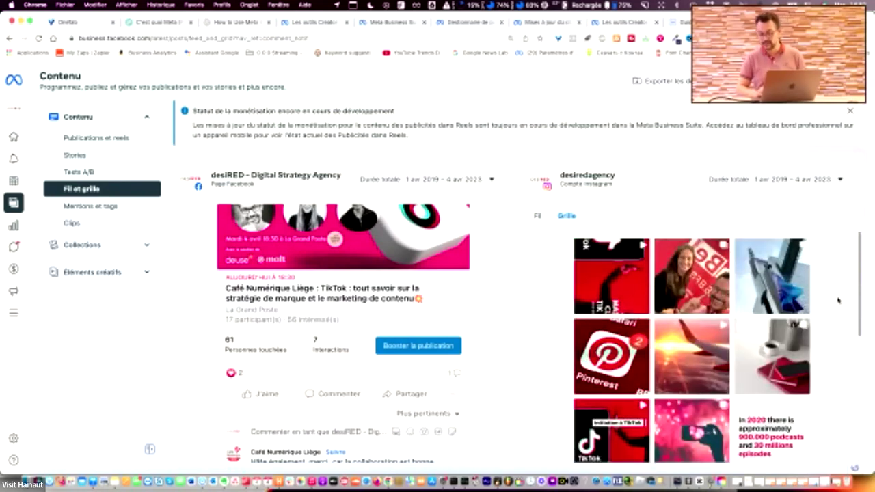
{"action": "scroll", "coordinate": [838, 300], "scroll_direction": "down", "scroll_amount": 4}
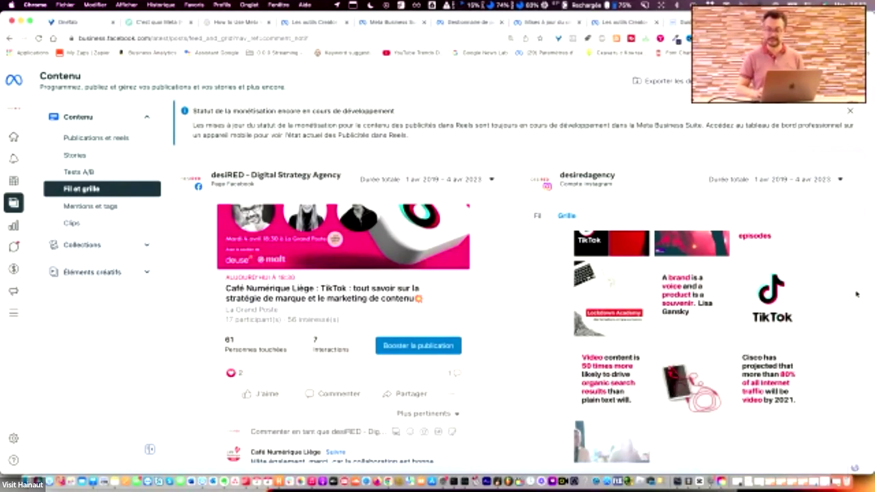
{"action": "scroll", "coordinate": [856, 294], "scroll_direction": "up", "scroll_amount": 2}
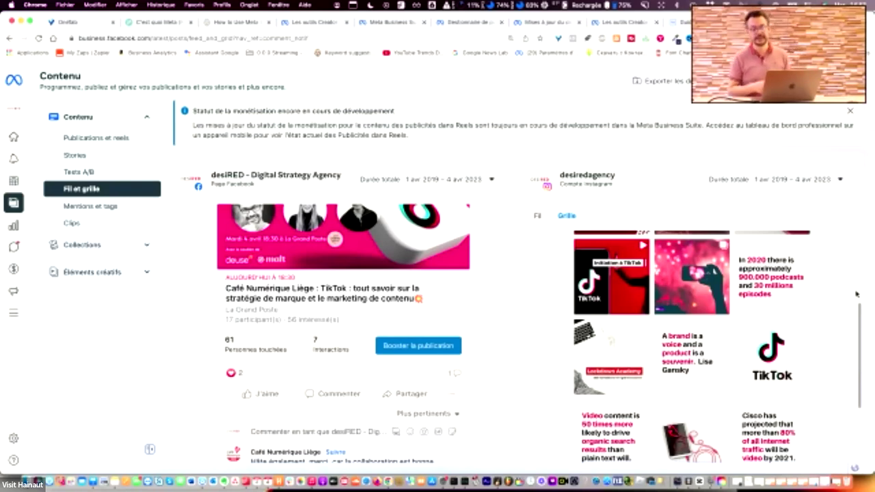
{"action": "scroll", "coordinate": [856, 294], "scroll_direction": "down", "scroll_amount": 2}
{"action": "scroll", "coordinate": [856, 294], "scroll_direction": "up", "scroll_amount": 4}
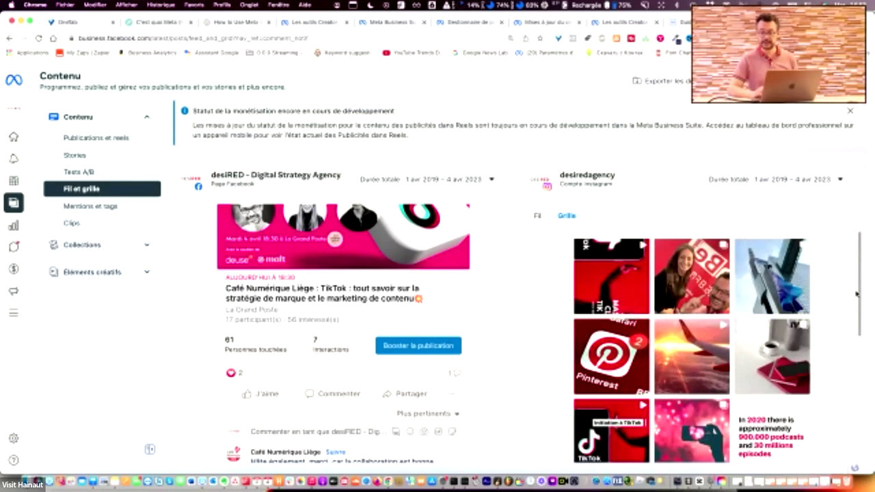
{"action": "scroll", "coordinate": [856, 294], "scroll_direction": "down", "scroll_amount": 2}
{"action": "scroll", "coordinate": [856, 294], "scroll_direction": "up", "scroll_amount": 2}
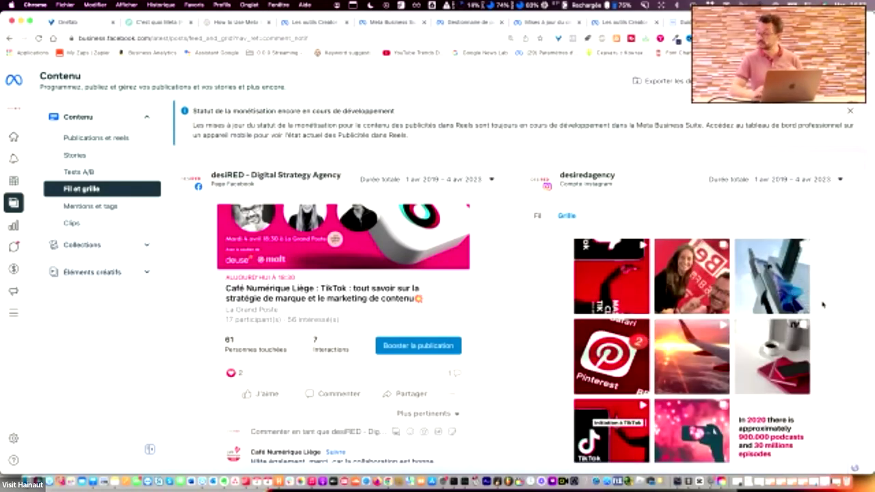
{"action": "scroll", "coordinate": [823, 304], "scroll_direction": "down", "scroll_amount": 5}
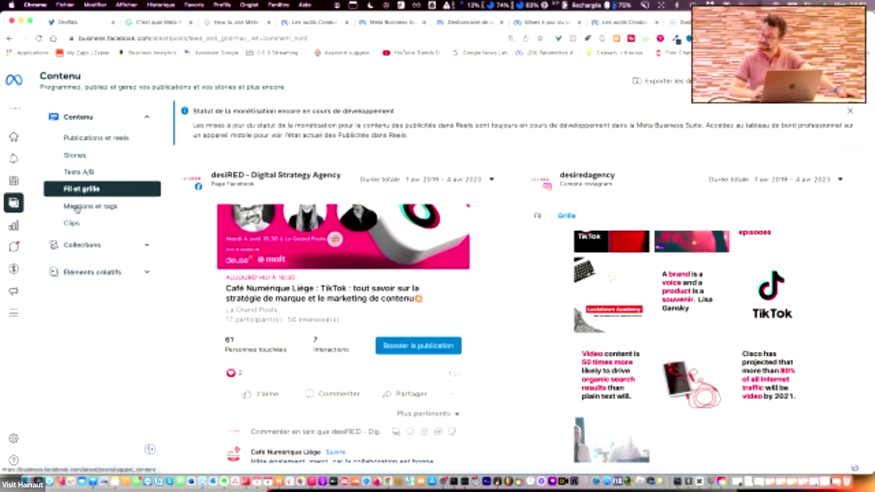
Step: Browse the posts under Mentions et tags and open the details of the first Café Numérique Liège Facebook post
{"action": "left_click", "coordinate": [77, 209]}
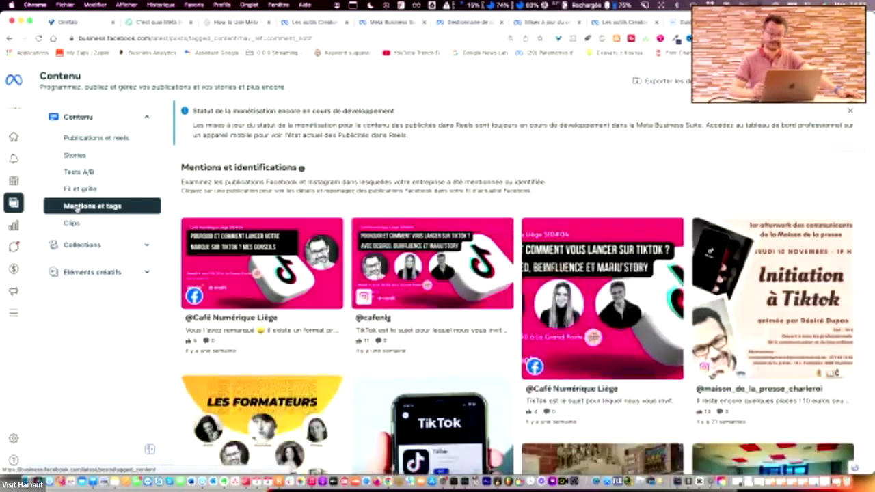
{"action": "mouse_move", "coordinate": [12, 256]}
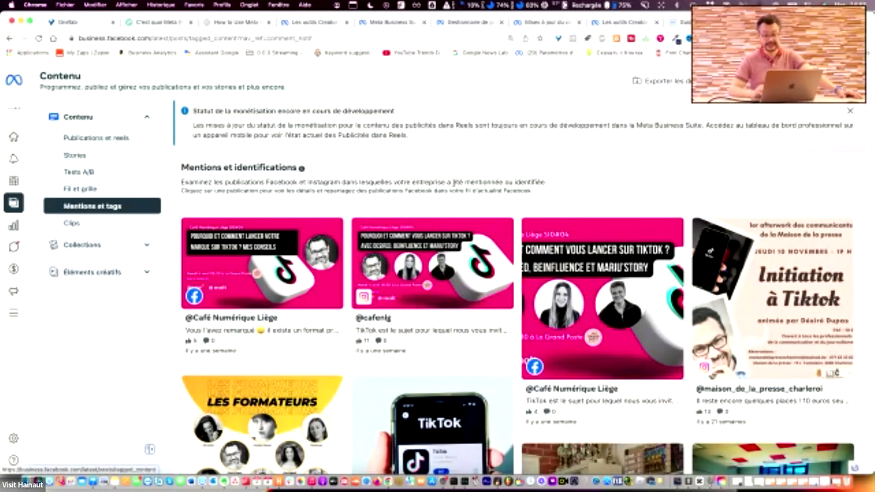
{"action": "scroll", "coordinate": [455, 183], "scroll_direction": "down", "scroll_amount": 1}
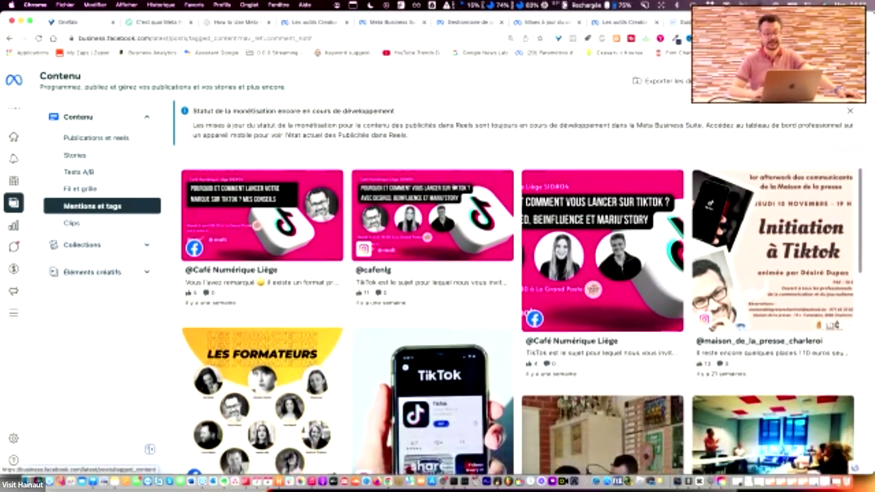
{"action": "scroll", "coordinate": [454, 183], "scroll_direction": "up", "scroll_amount": 1}
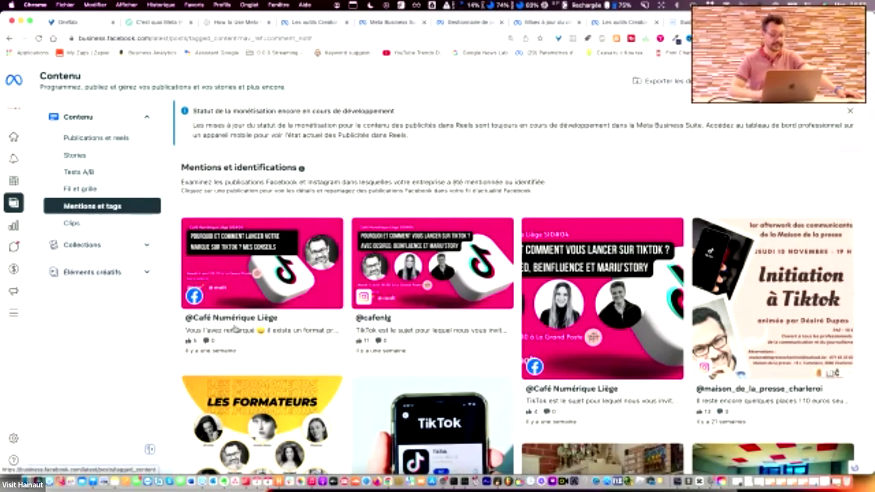
{"action": "left_click", "coordinate": [236, 329]}
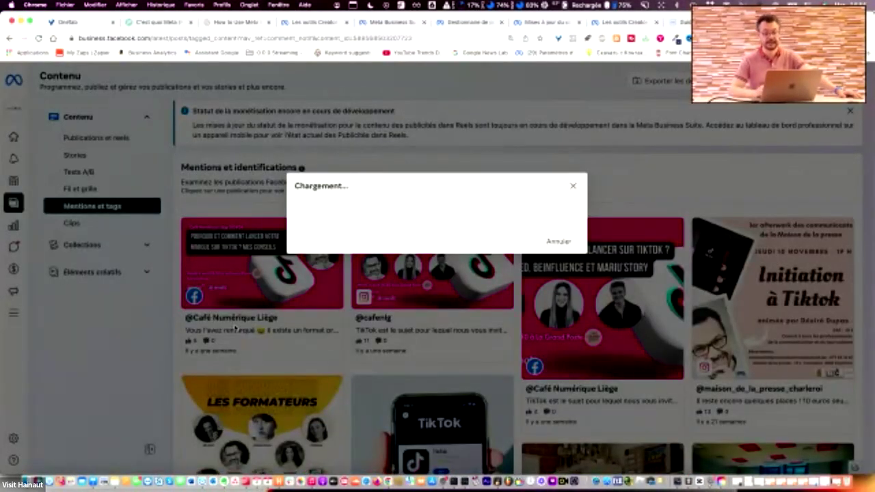